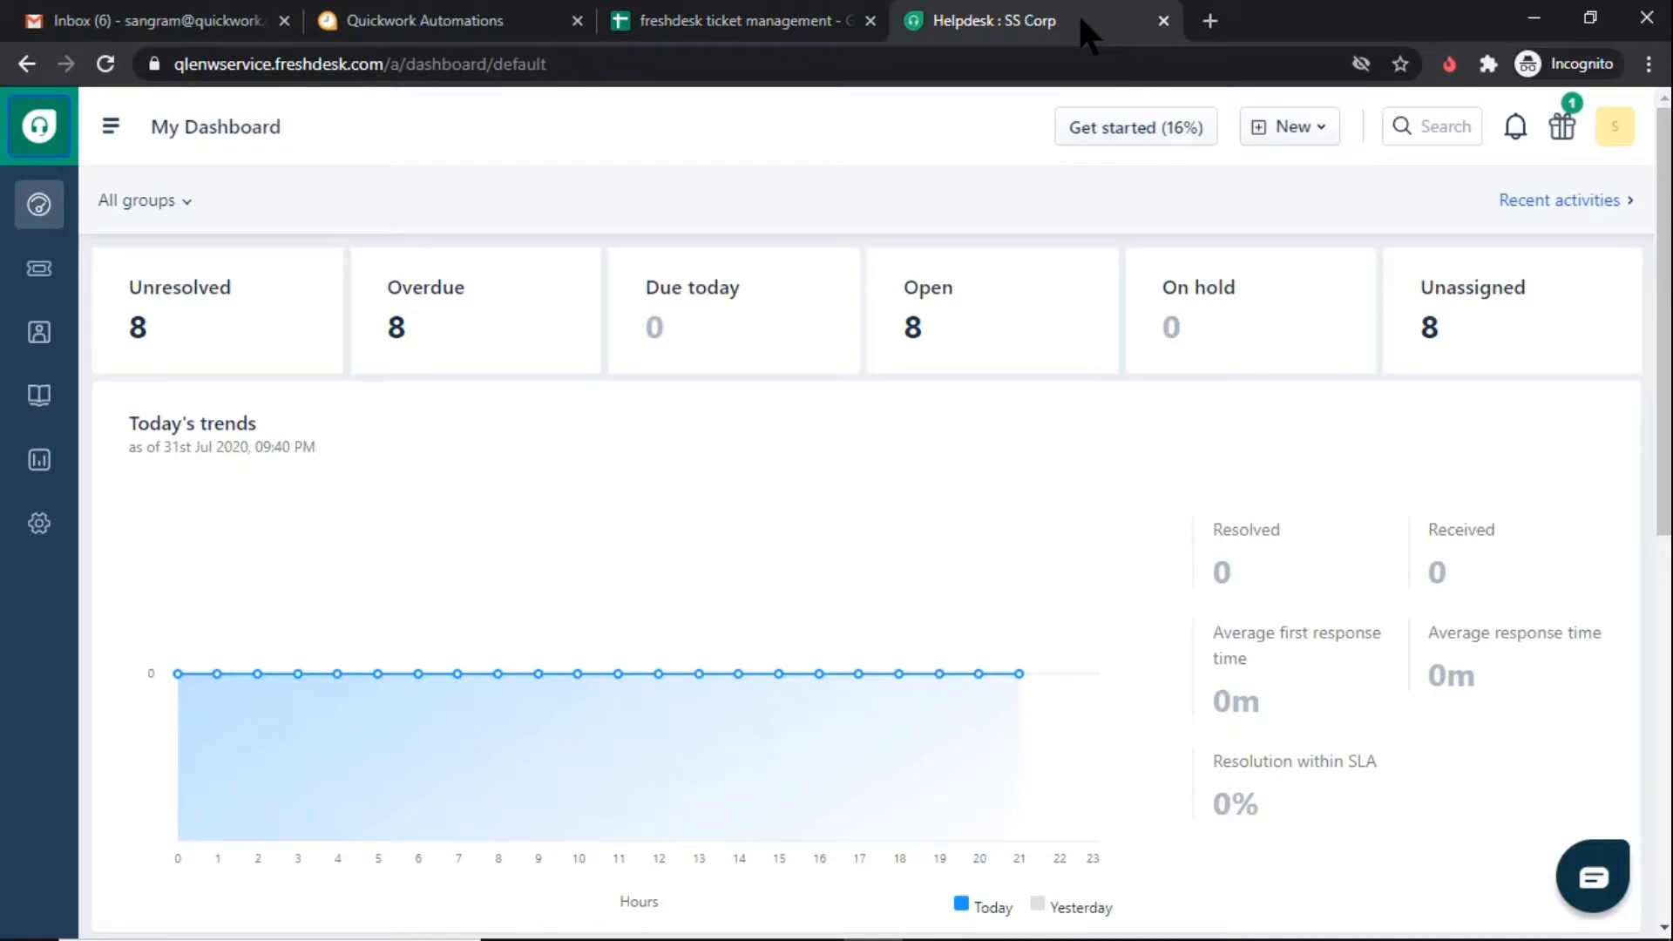
Open the list of all tickets in Freshdesk and show the options for creating new items
left_click(43, 272)
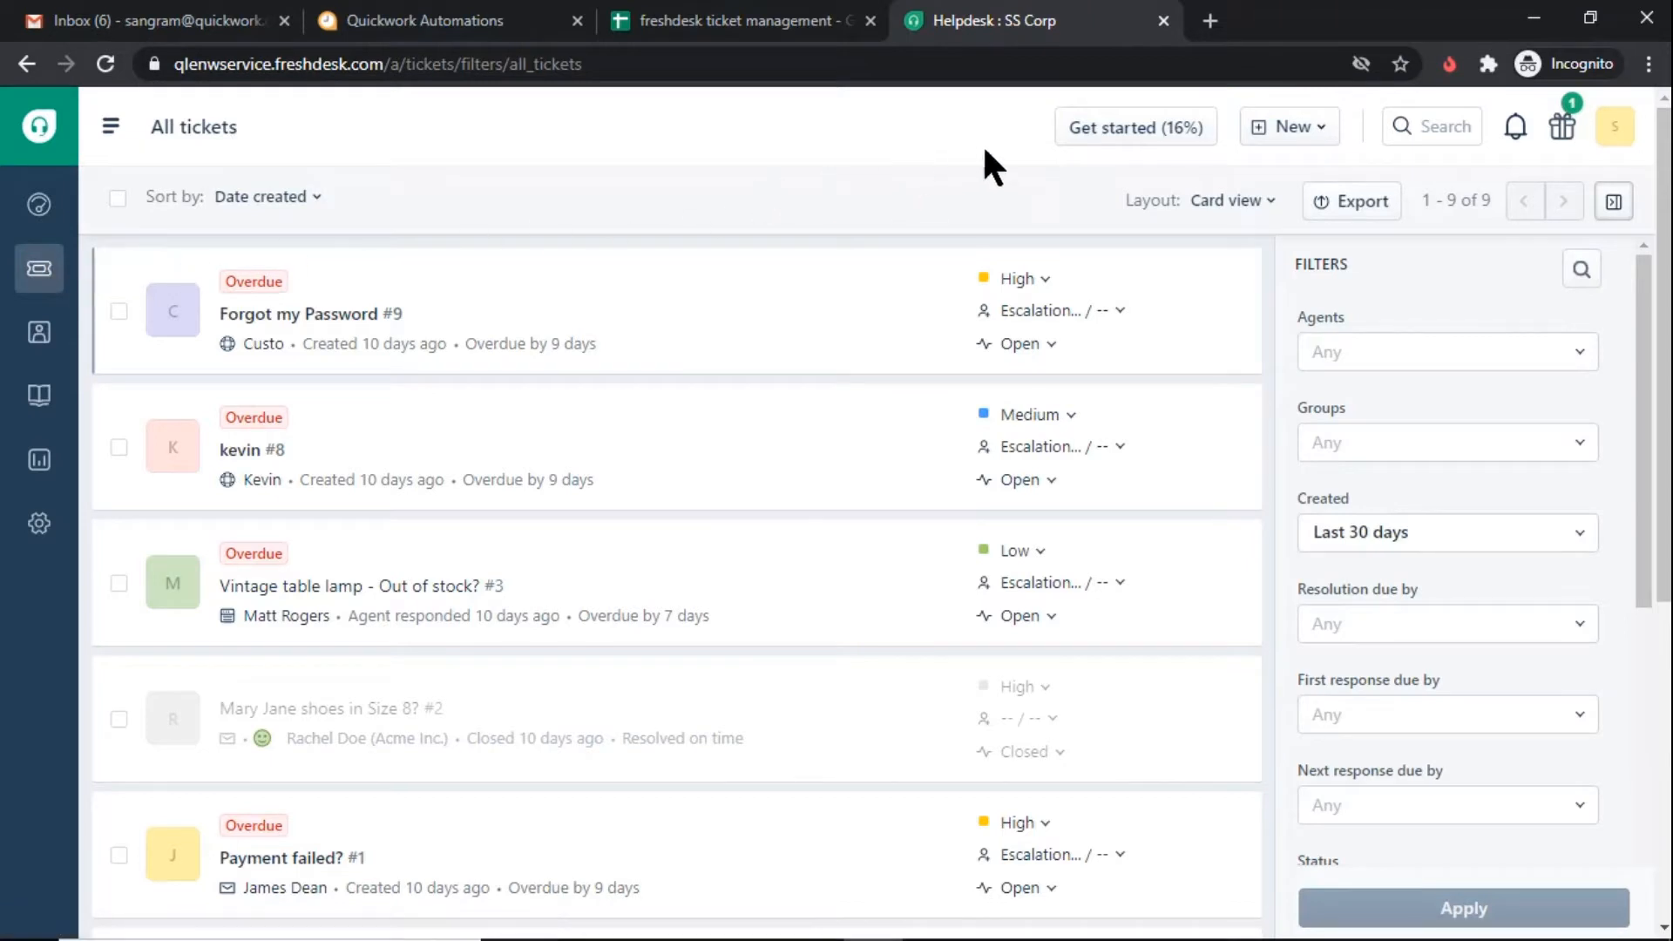
left_click(1294, 128)
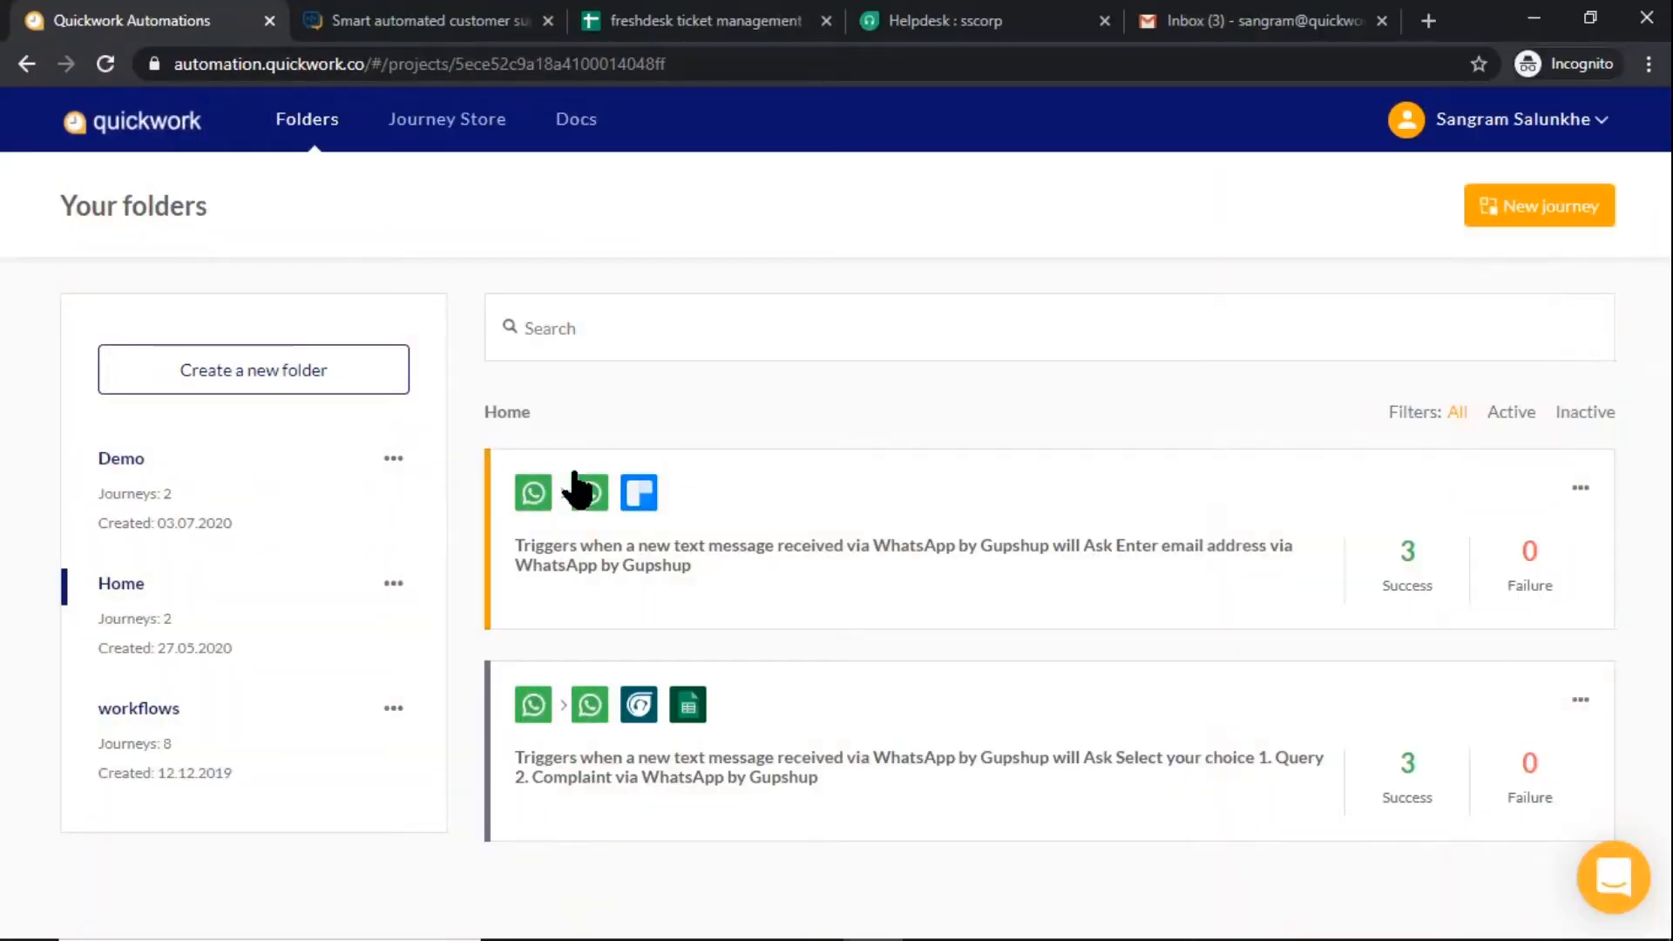
In Quickwork, create a new journey in the Demo folder with the WhatsApp by Gupshup "New text message" event as trigger
left_click(318, 467)
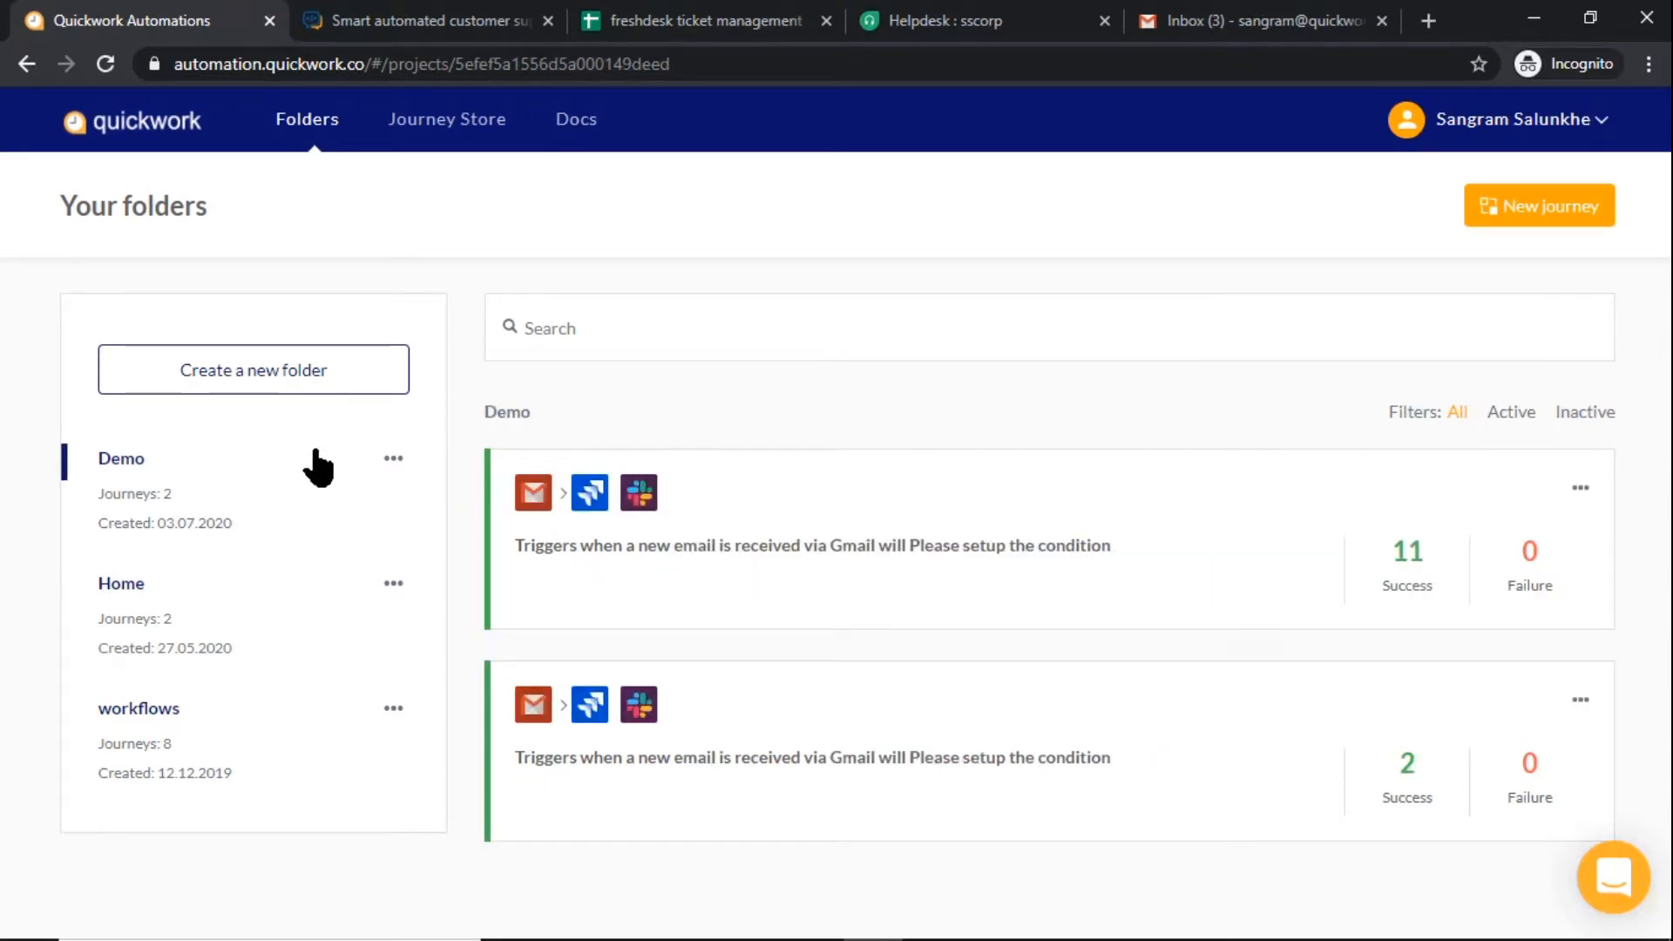
left_click(1535, 215)
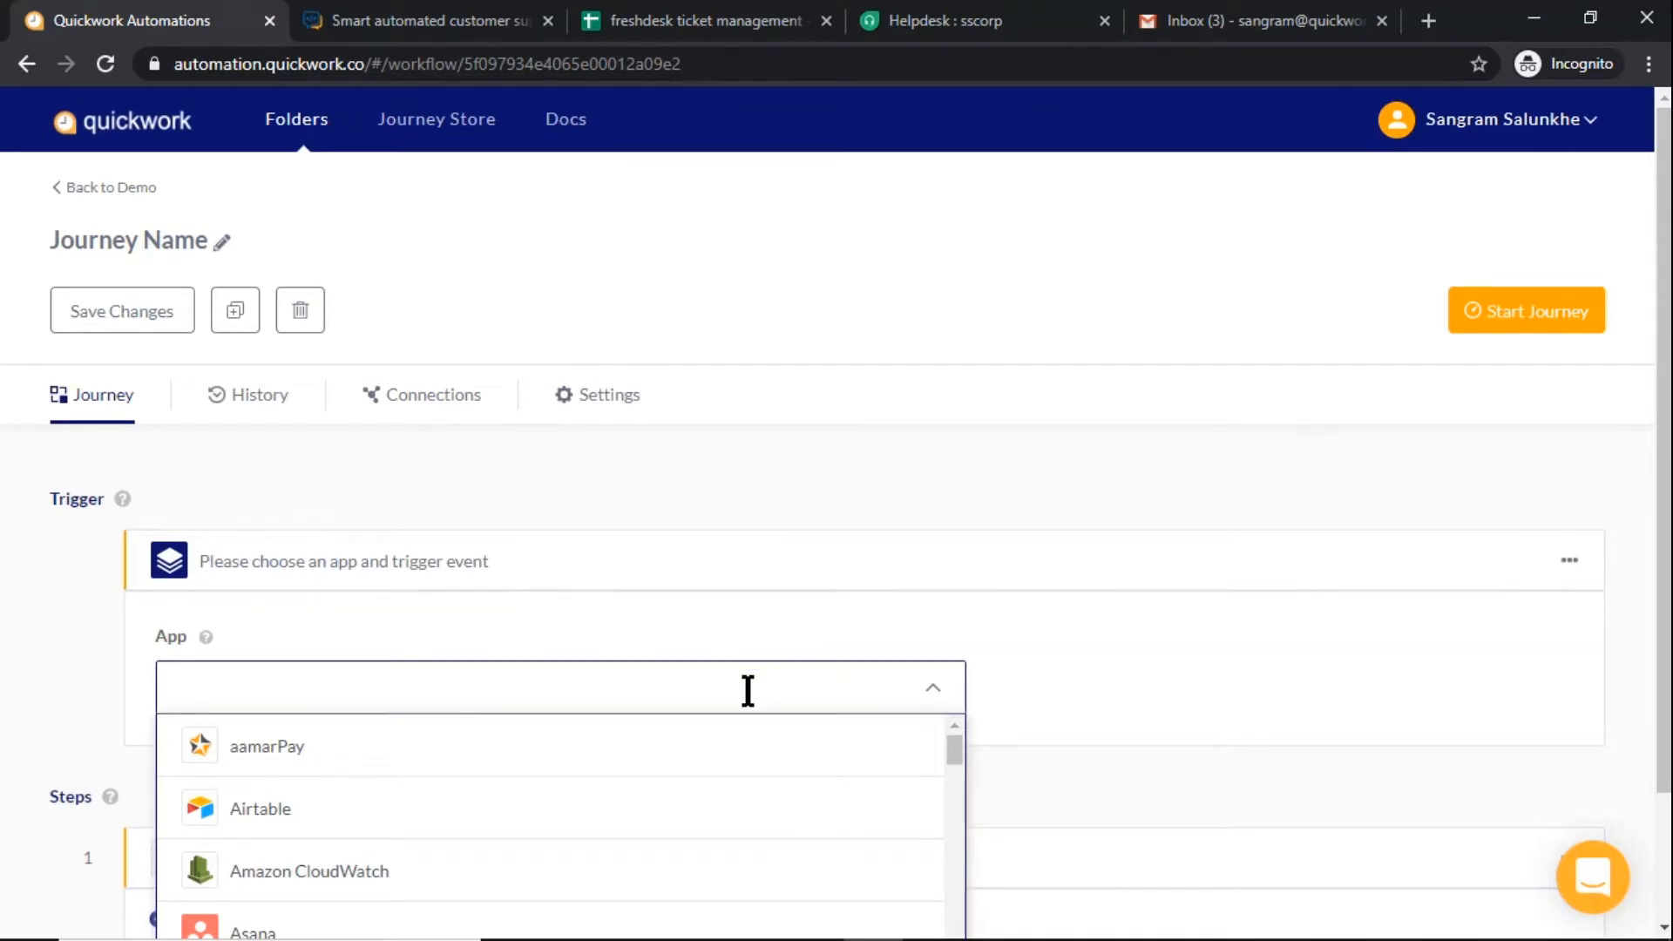
type("Wha")
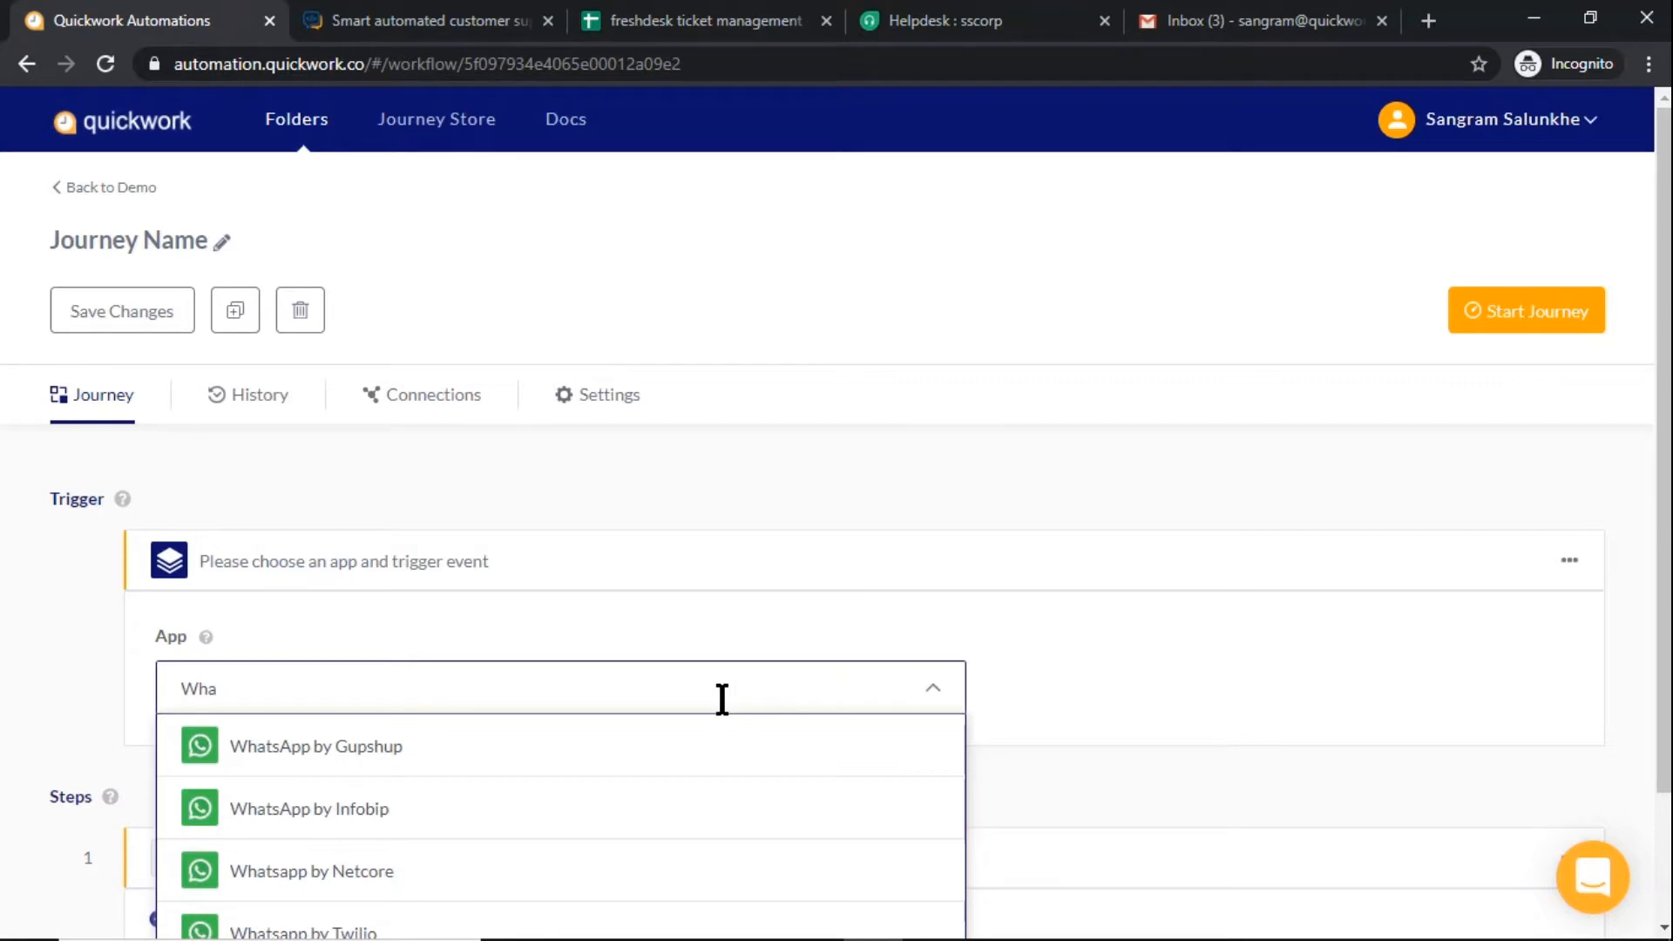
left_click(680, 748)
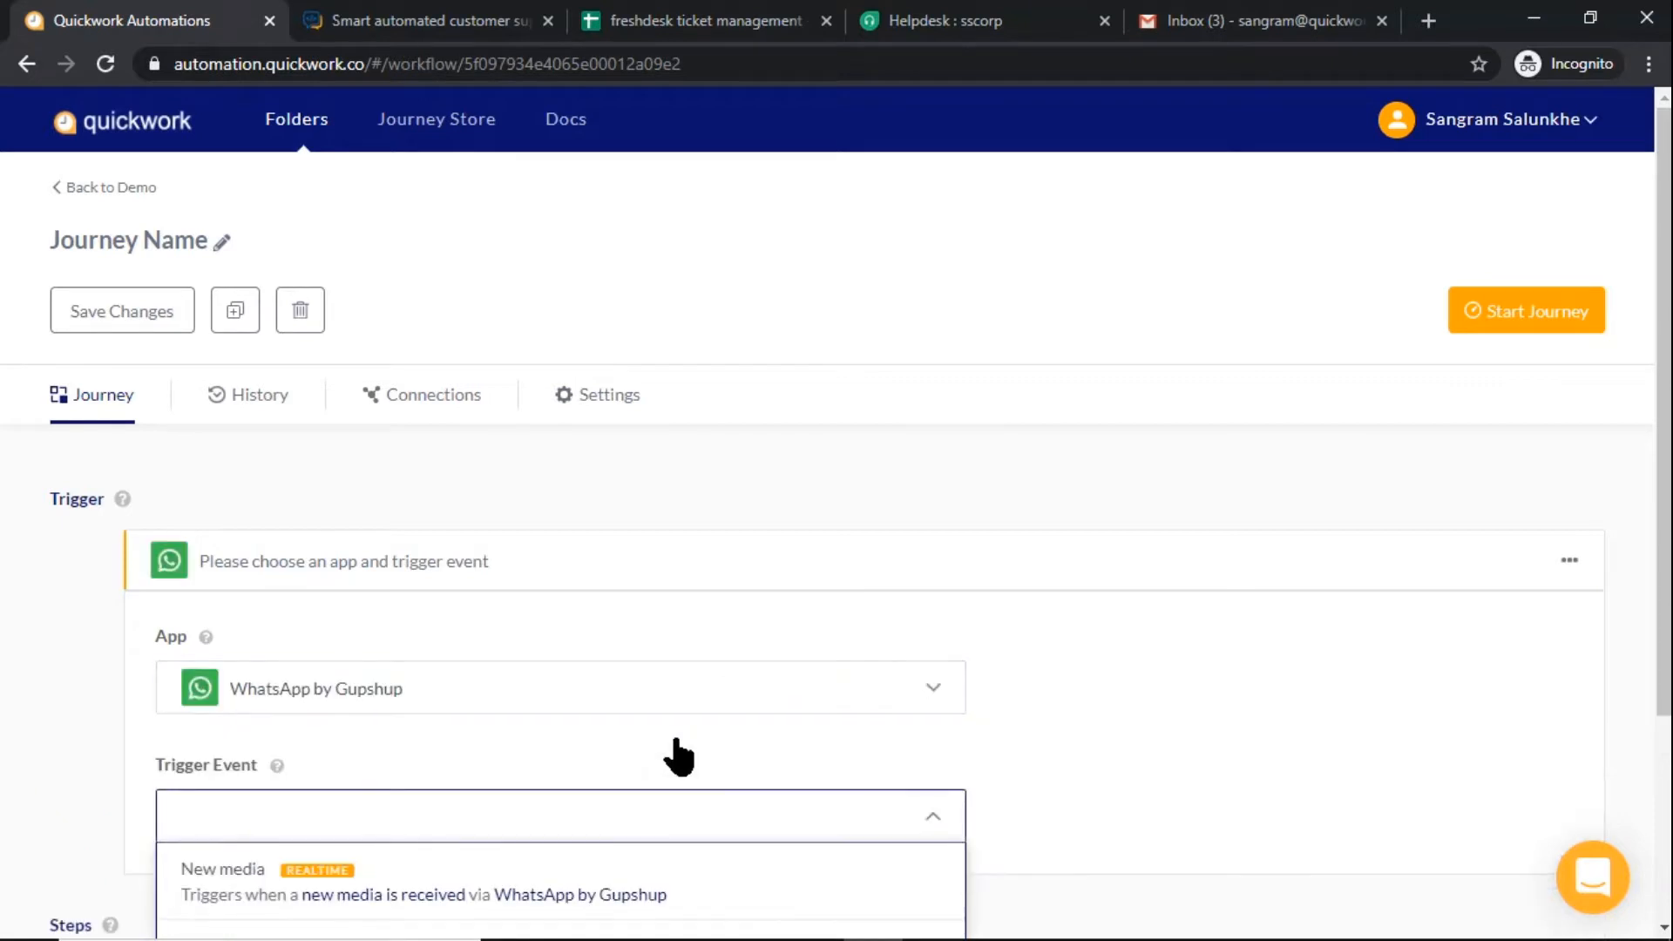
scroll(697, 741, "down", 3)
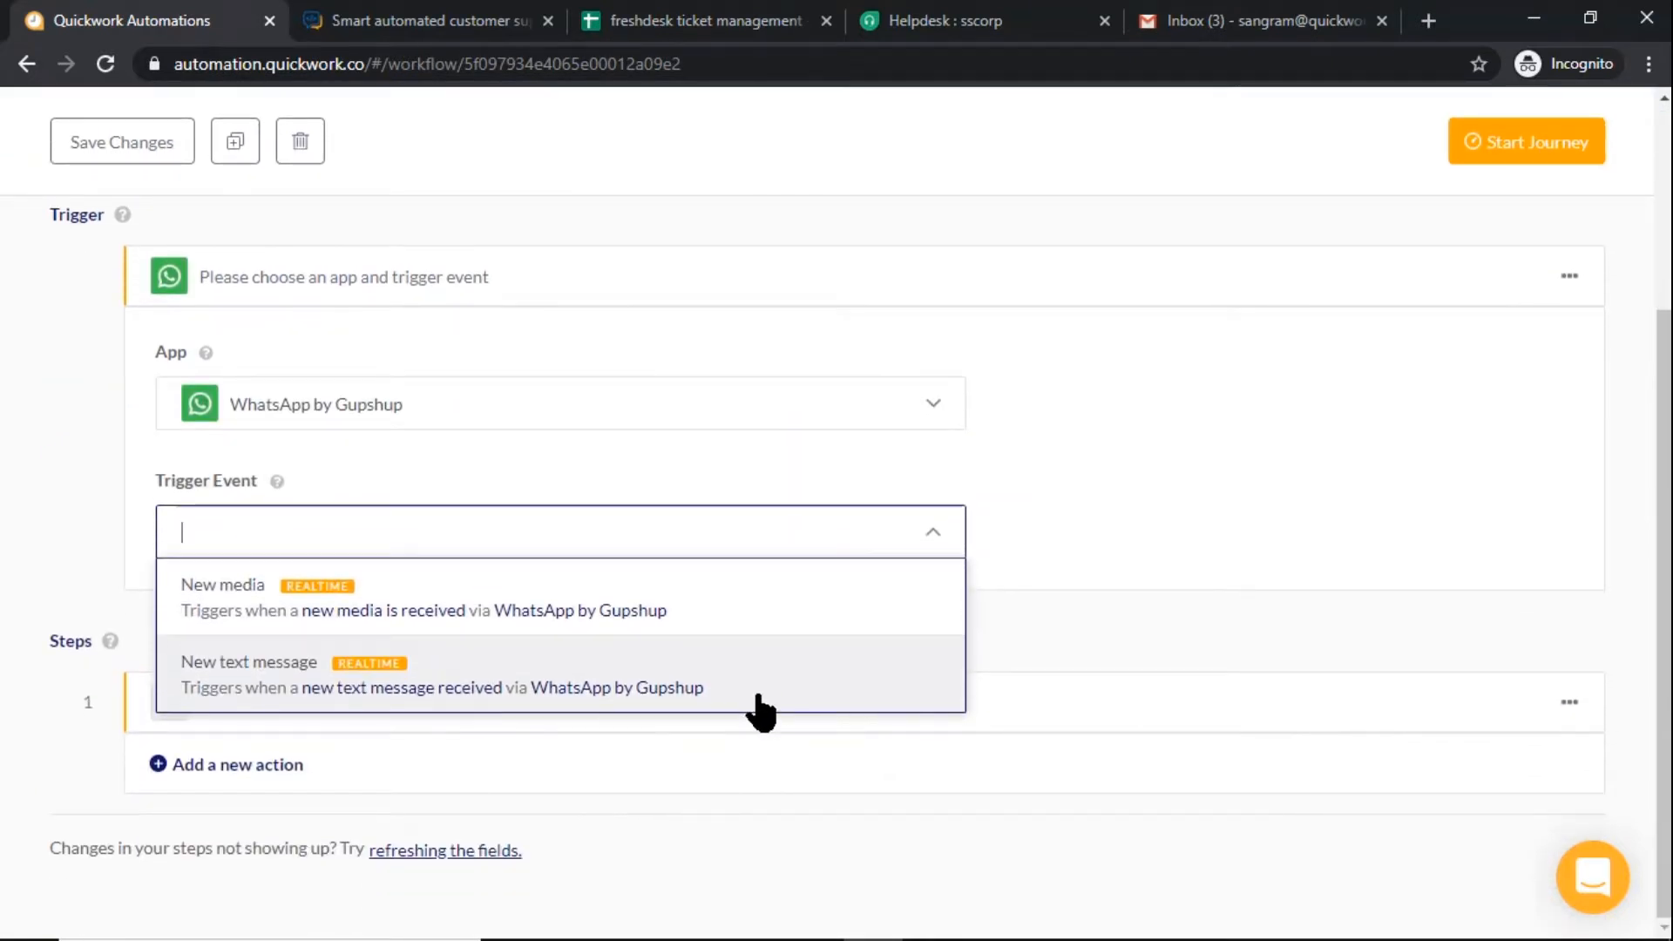
left_click(761, 697)
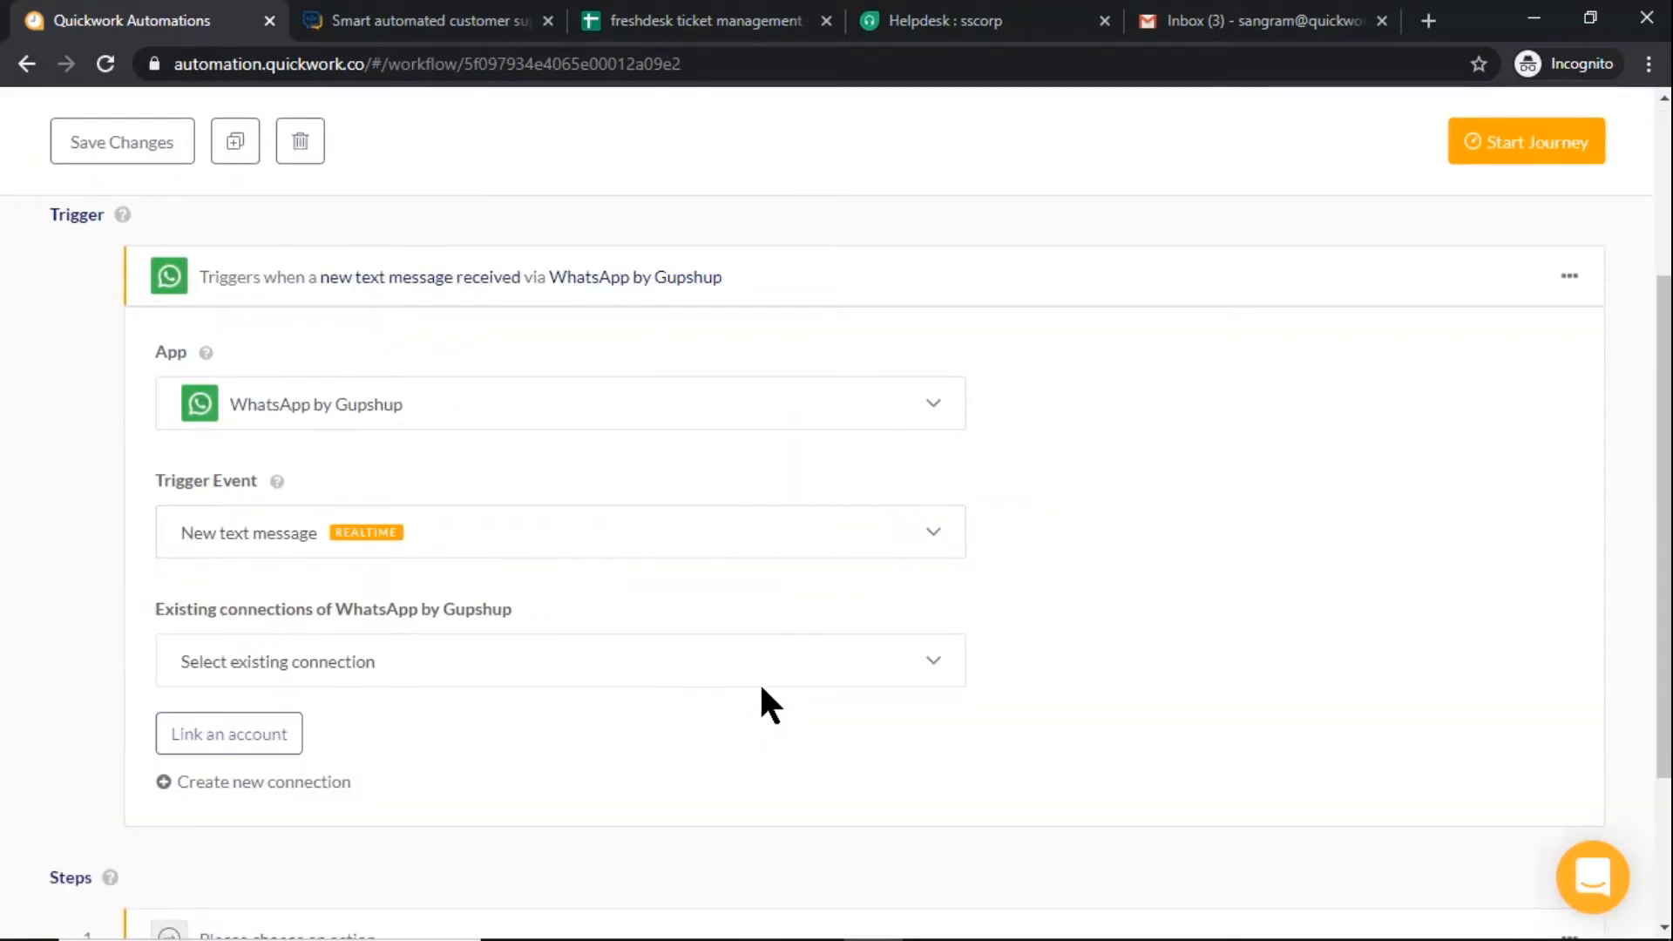
Link the trigger to the existing quickdemo connection and enter "Welcome note." as its message
left_click(764, 683)
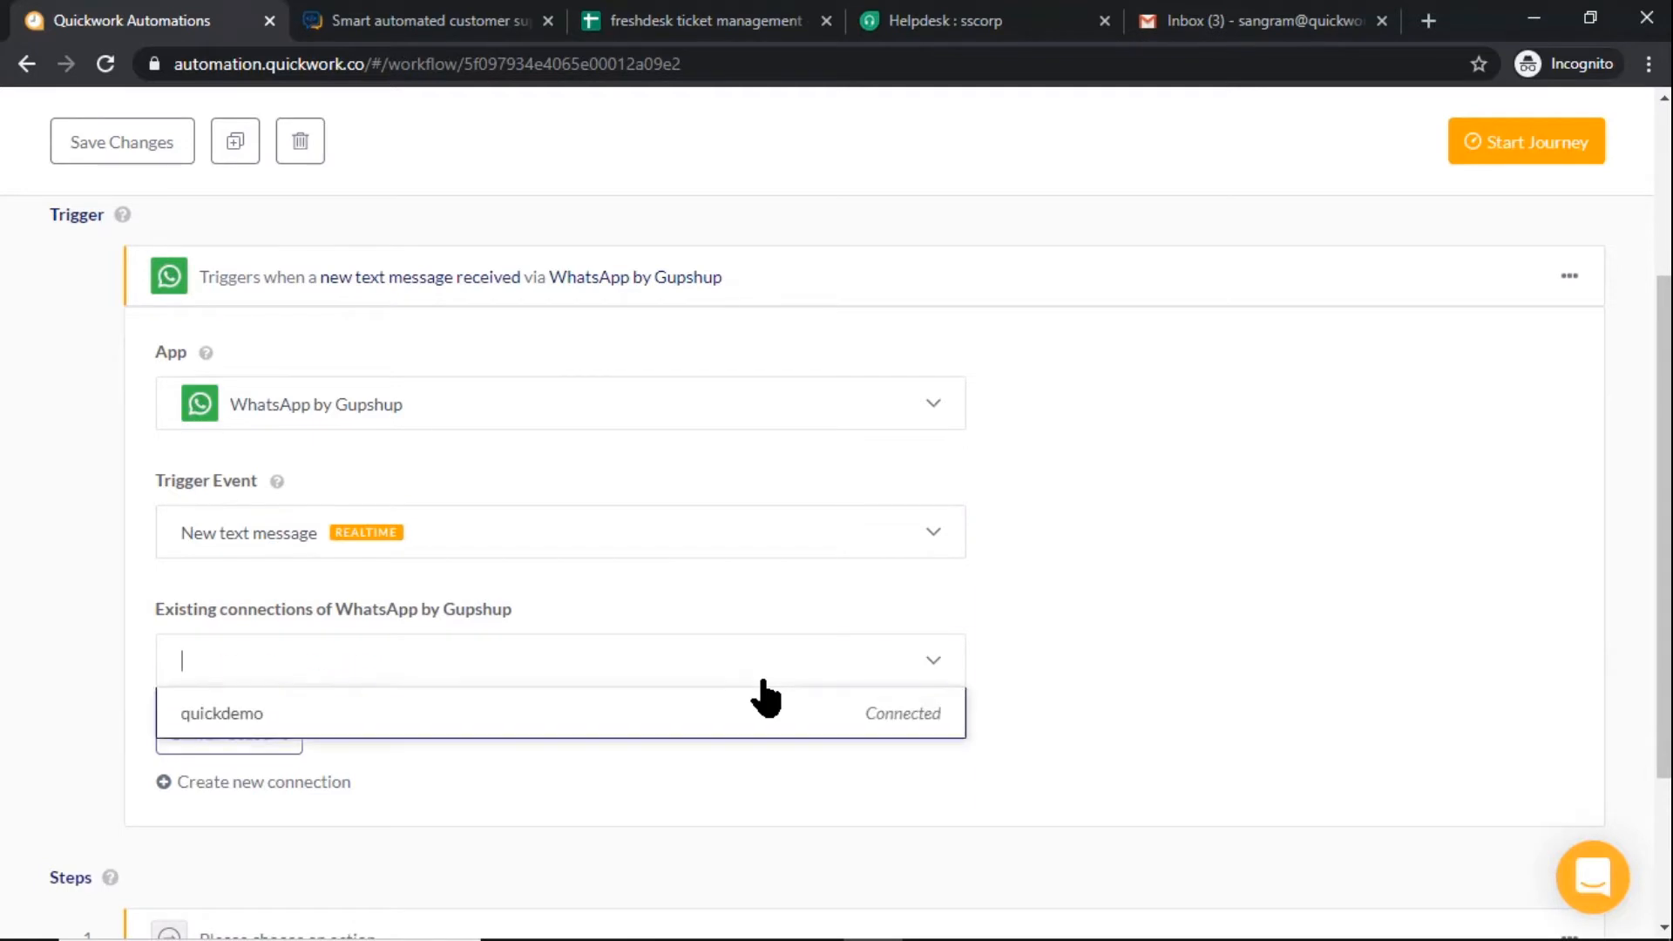
left_click(724, 713)
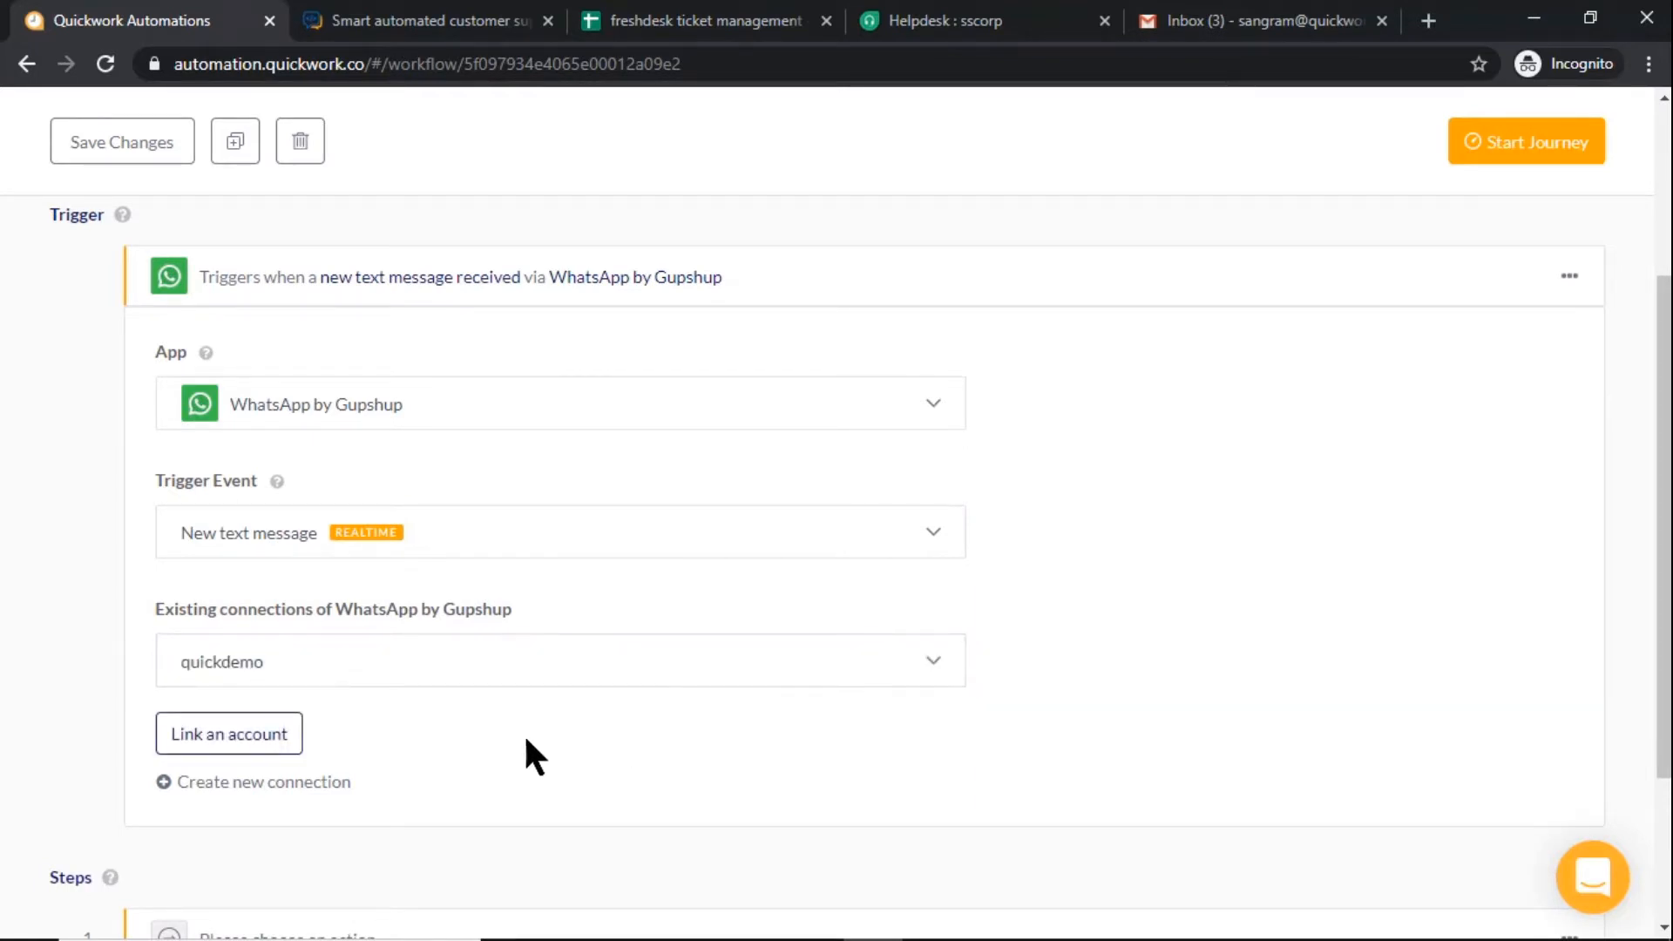
left_click(270, 747)
left_click(344, 695)
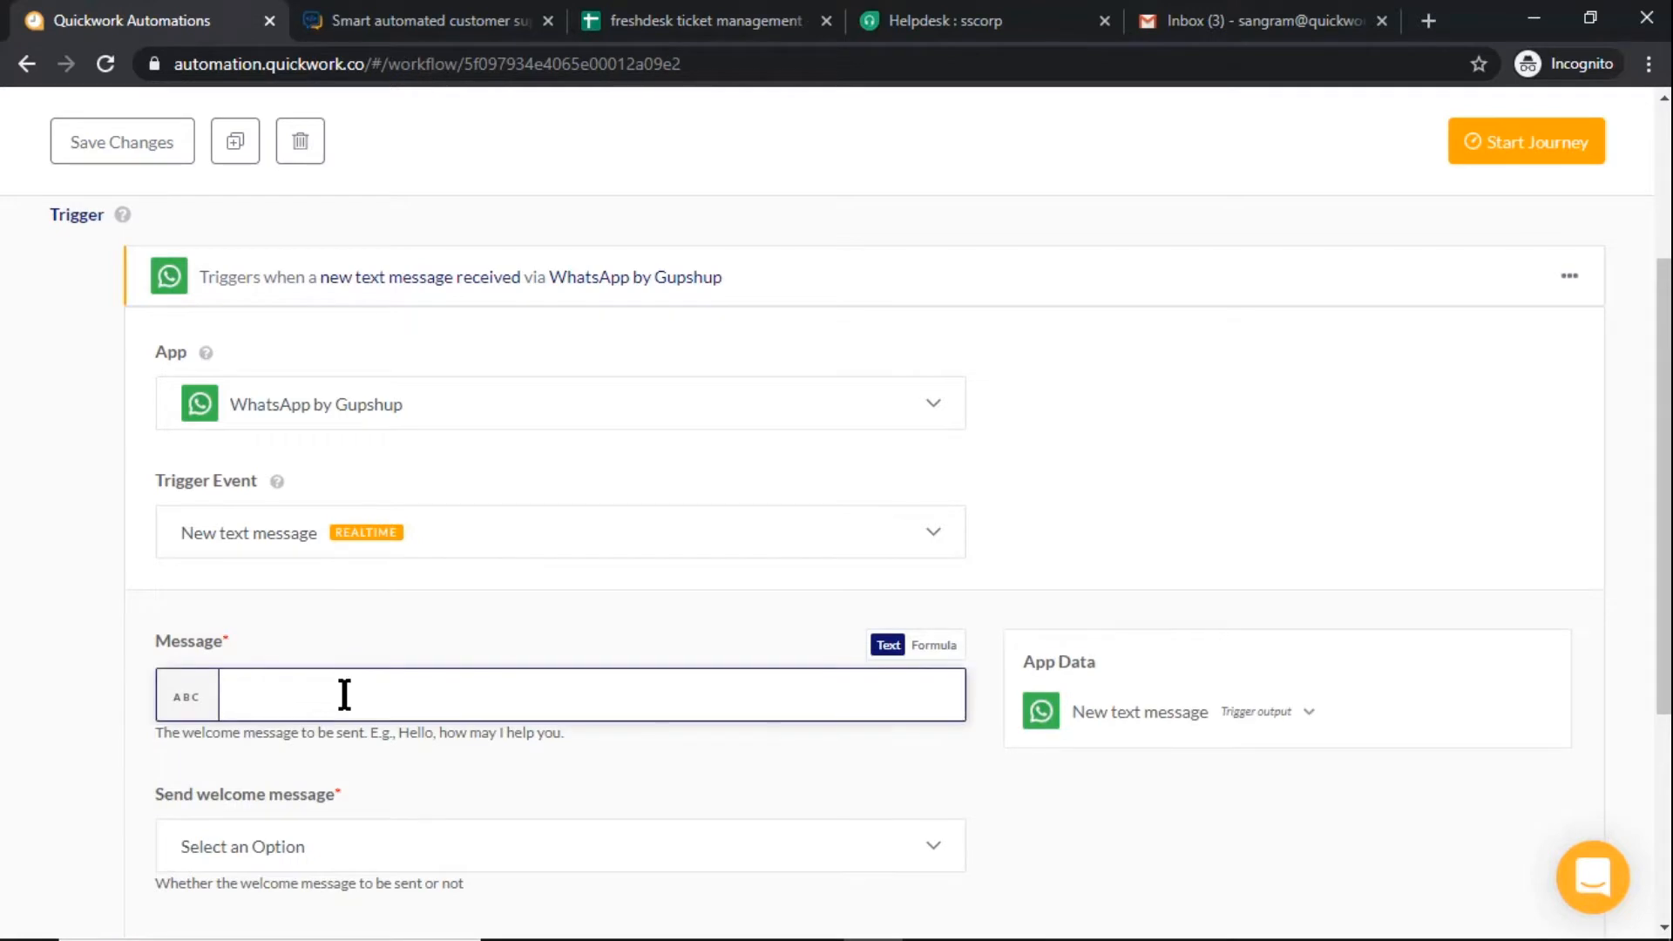
type("Welcom")
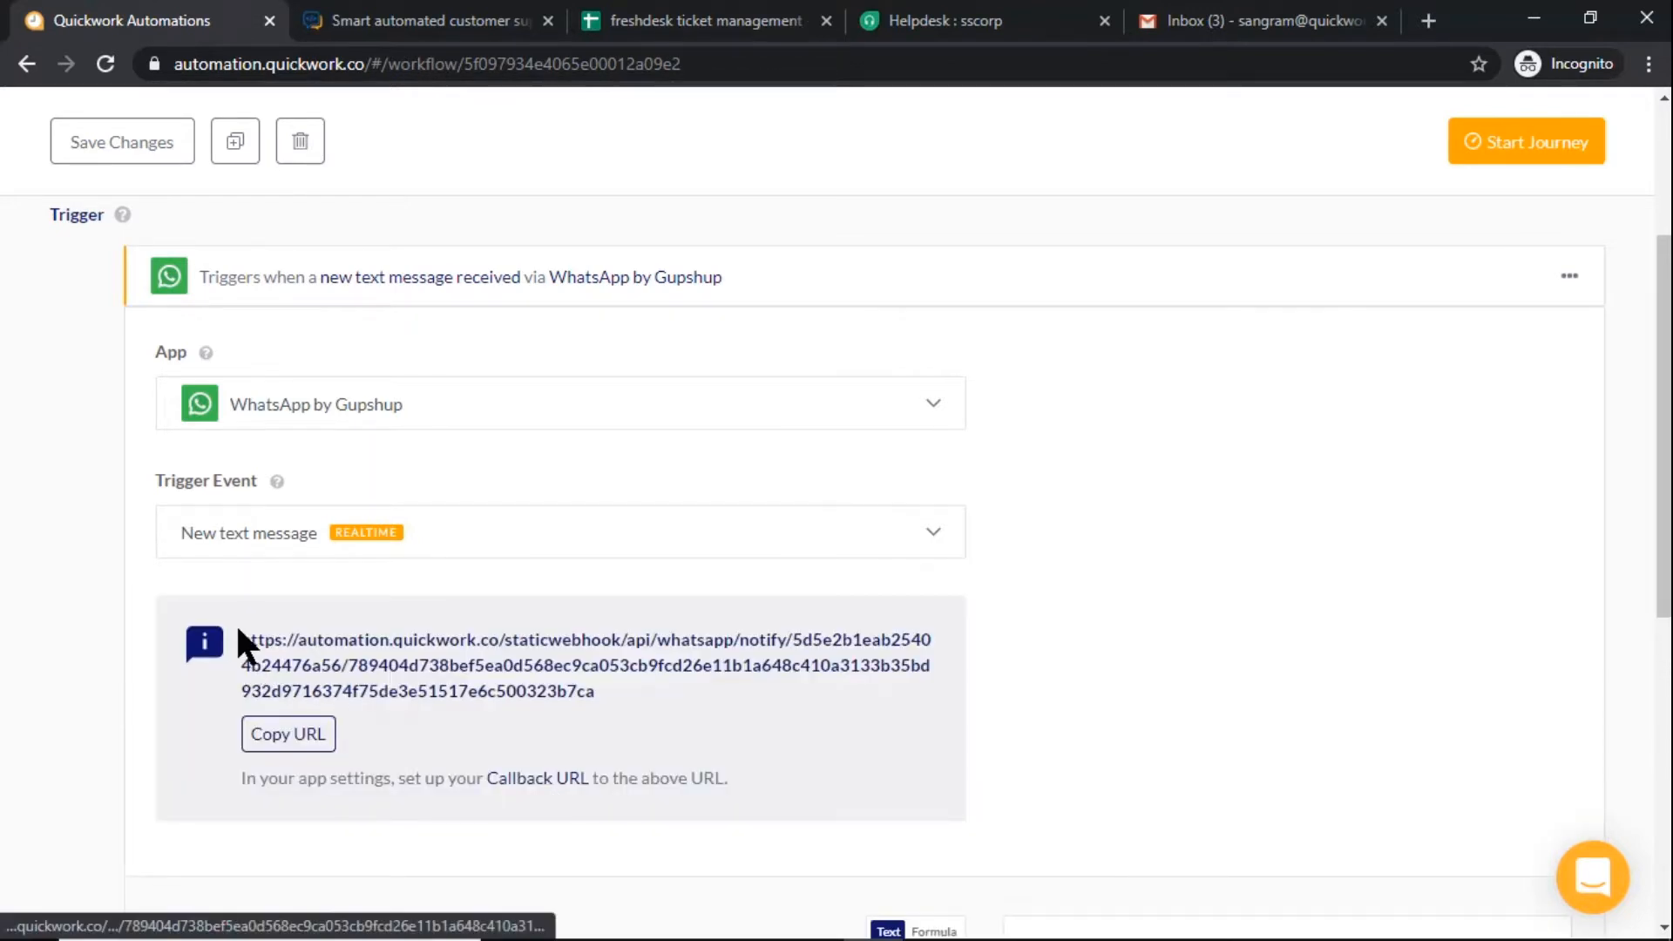
Copy the trigger's webhook URL and set it as the callback URL in the quickdemow settings in Gupshup
left_click_drag(247, 643, 584, 699)
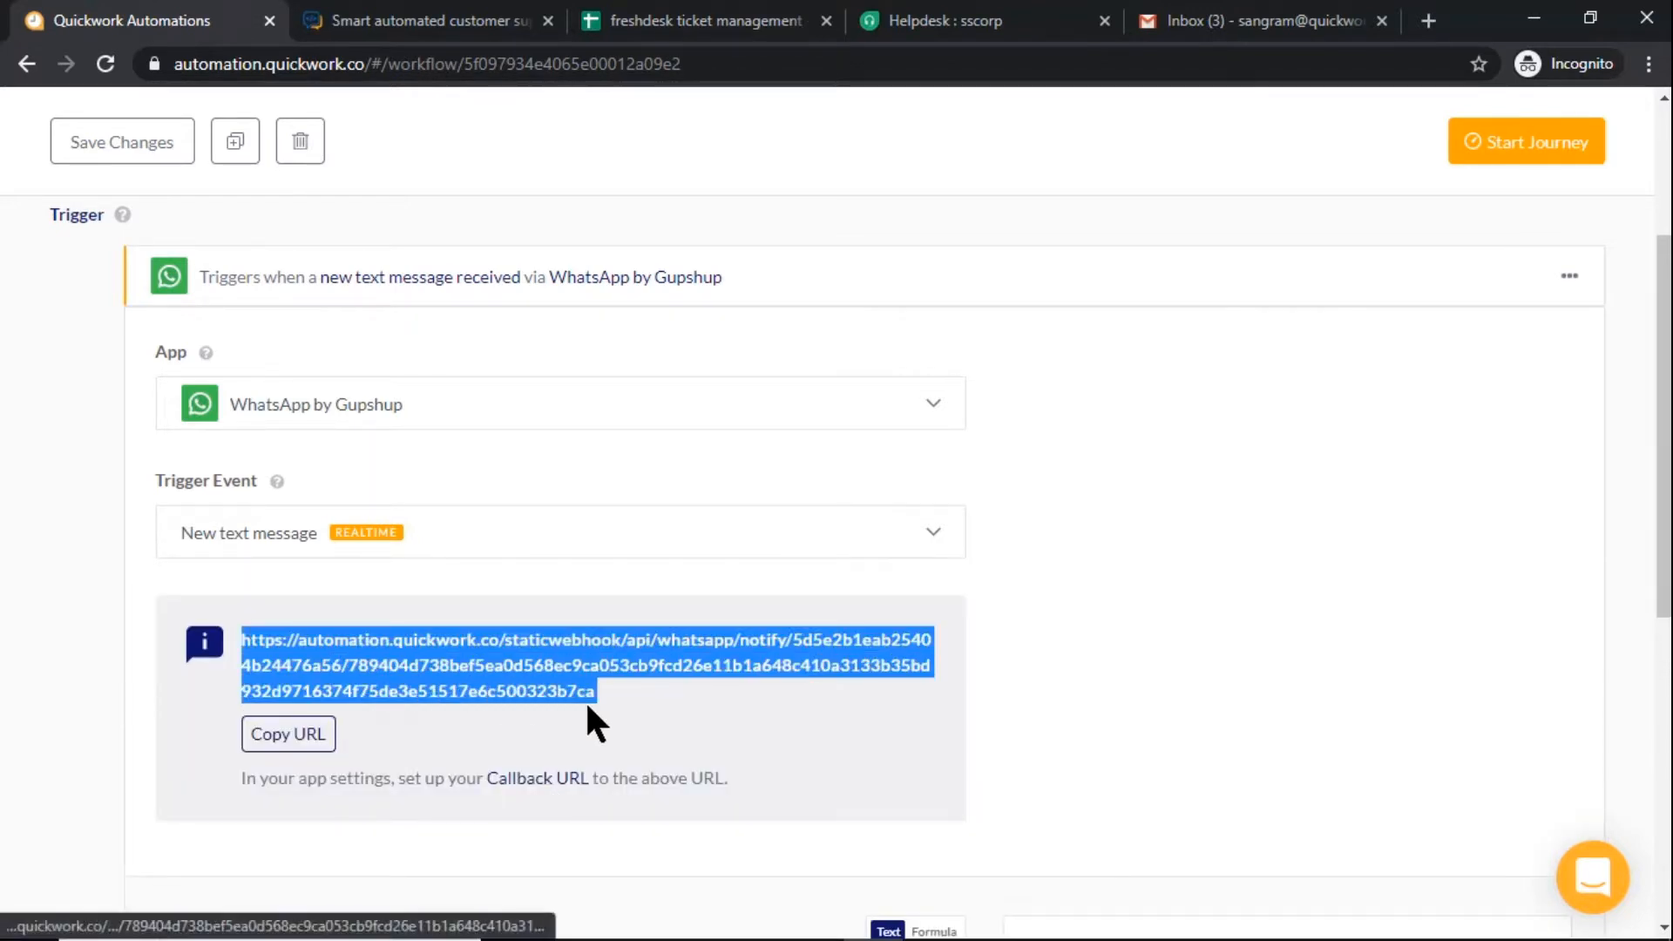
key("ctrl+c")
left_click(433, 16)
left_click(919, 724)
key("ctrl+v")
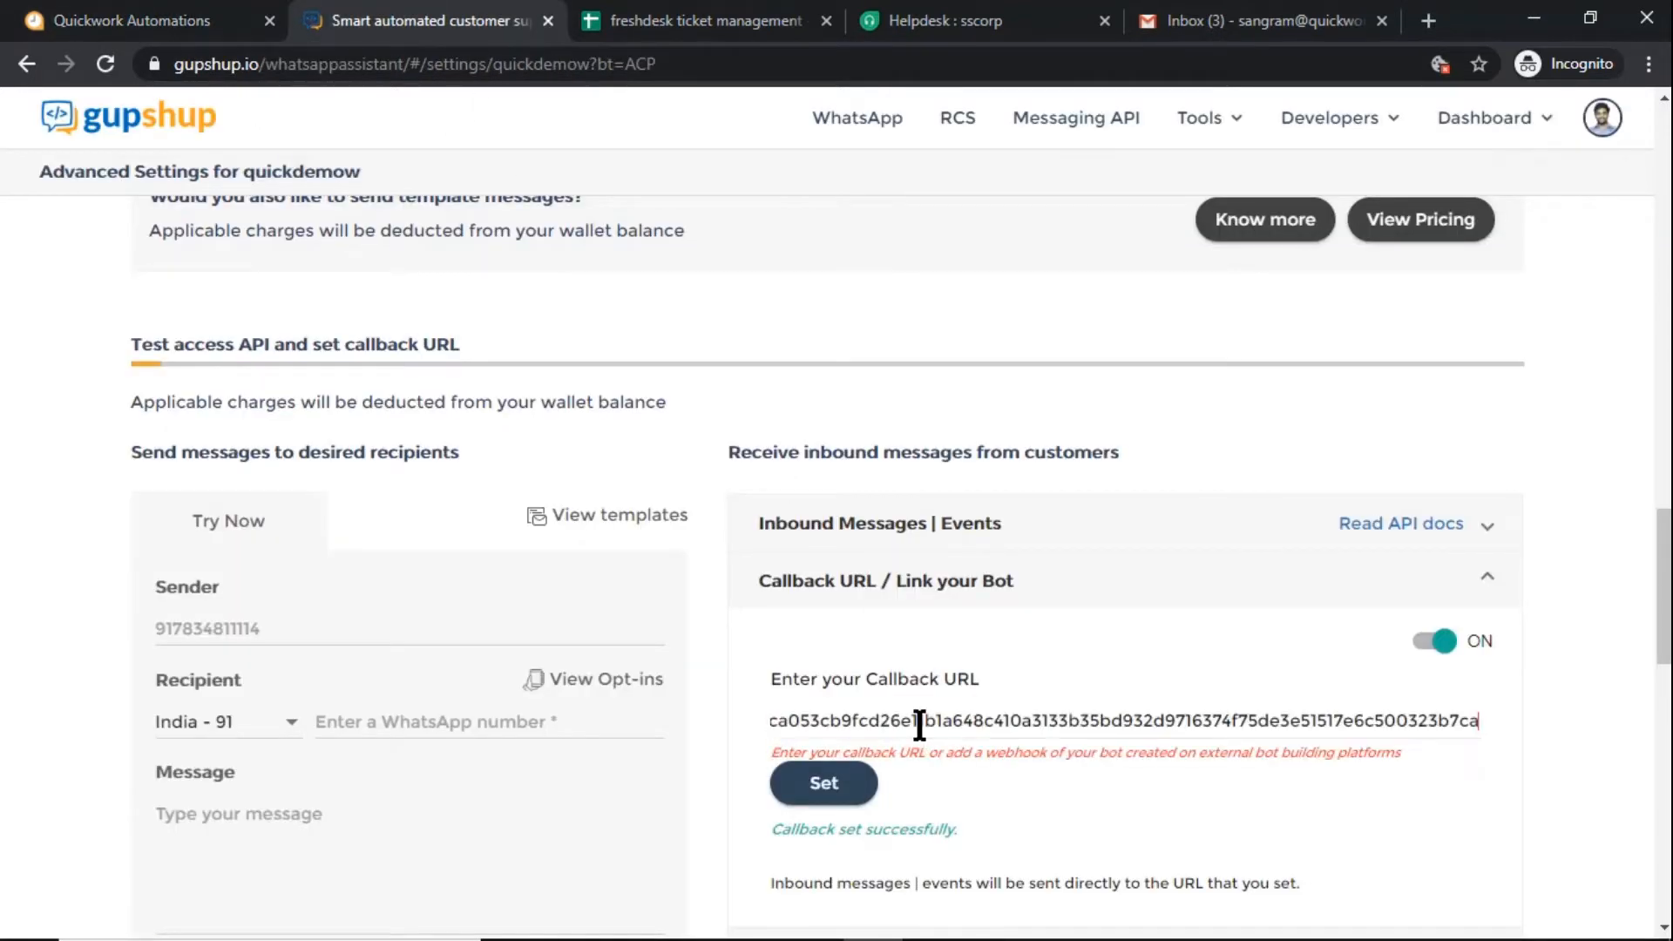
key("Home")
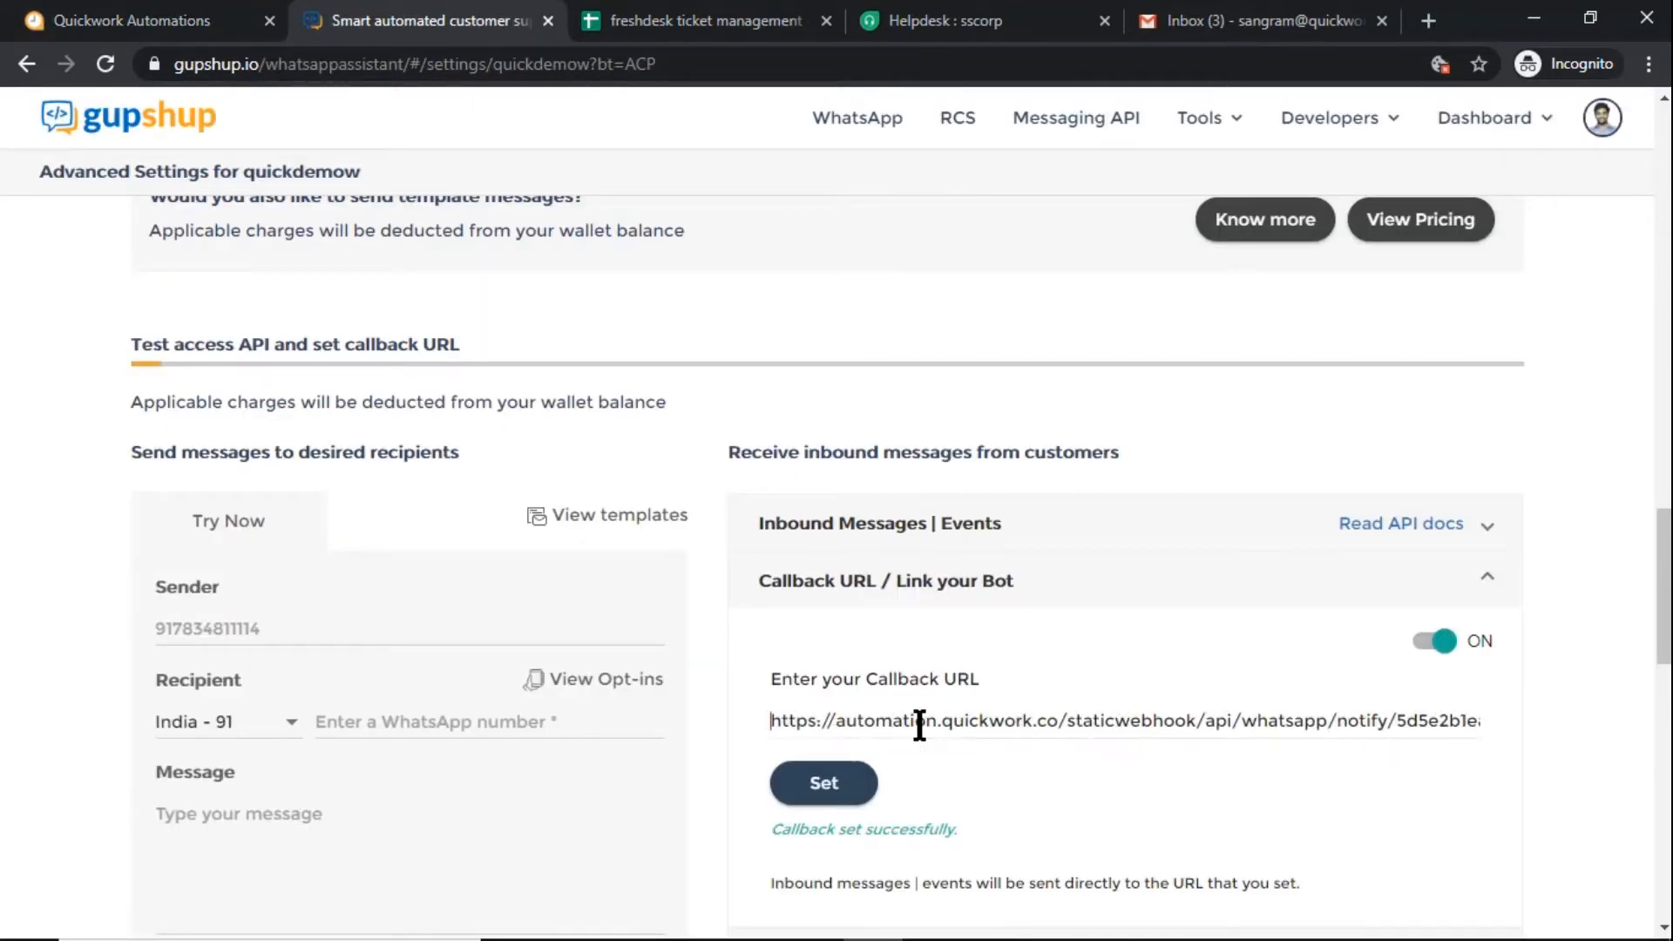
left_click(830, 787)
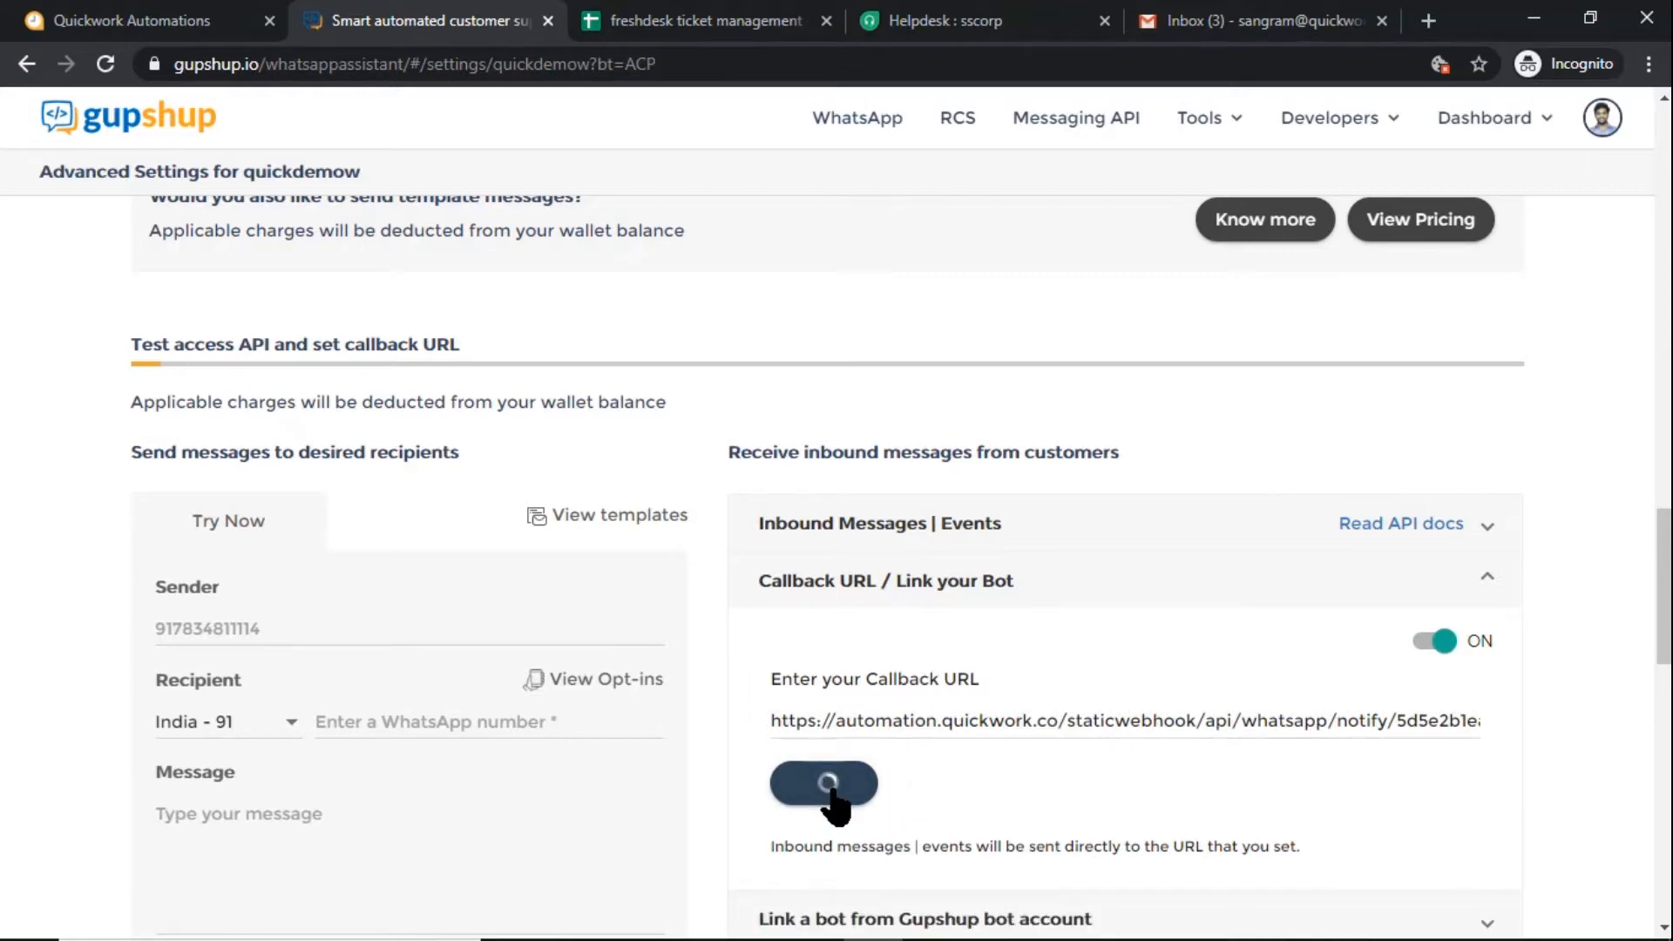
Return to the Quickwork journey and set the trigger's Send welcome message option to No
key("ctrl+shift+Tab")
scroll(645, 856, "down", 5)
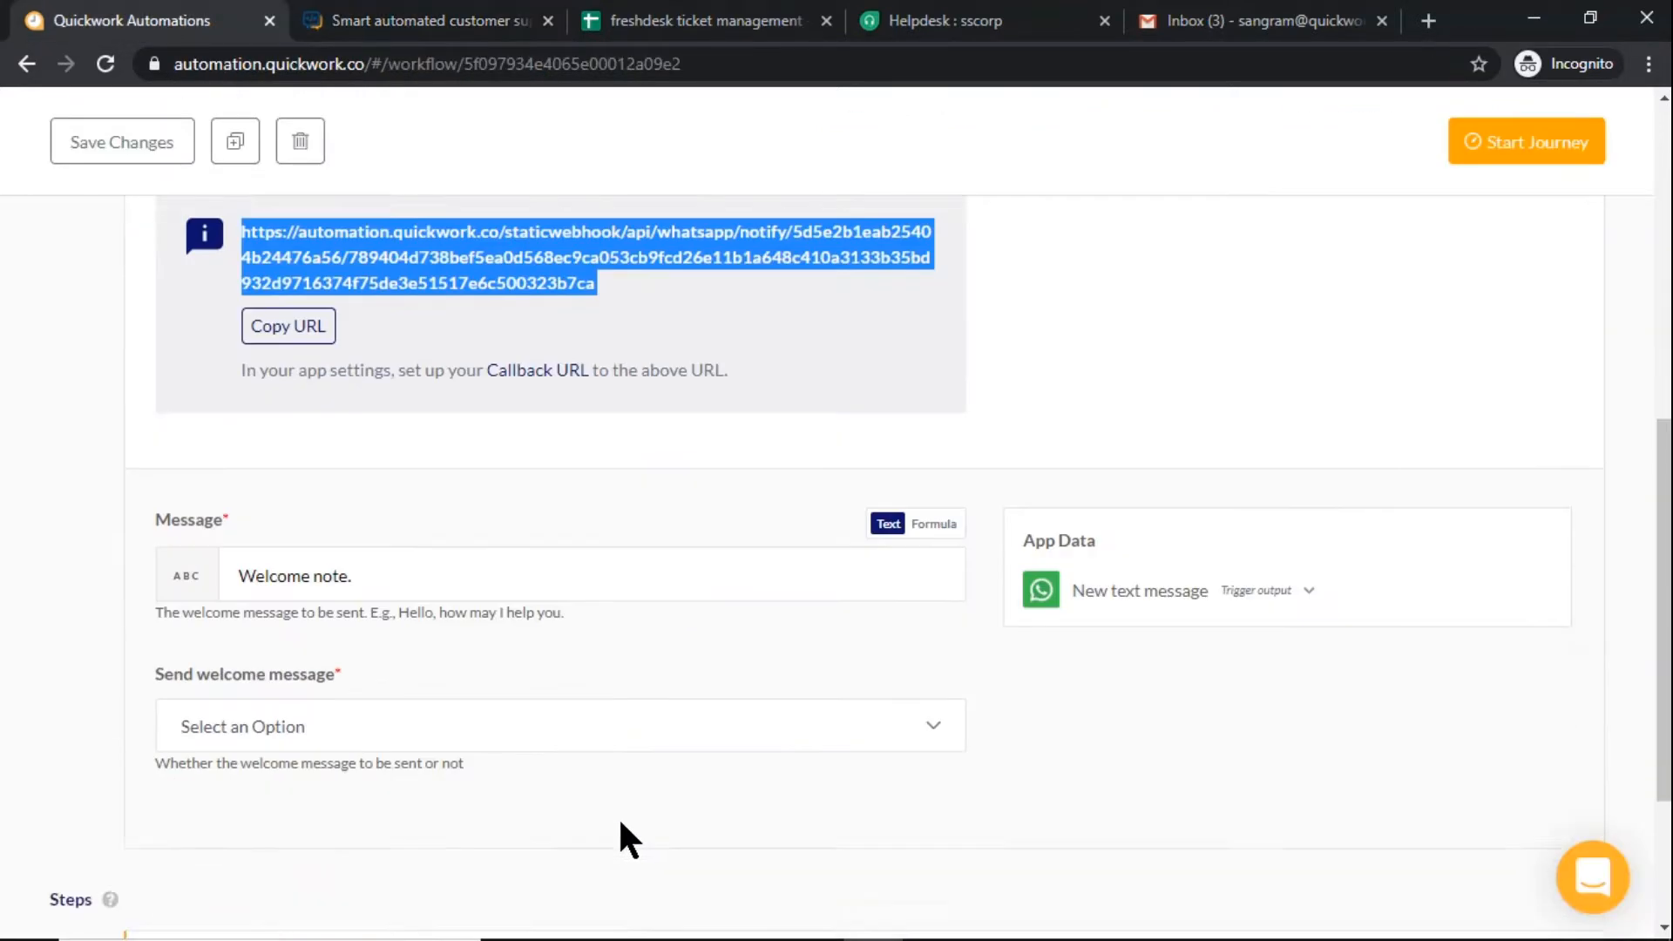
scroll(620, 819, "down", 2)
left_click(653, 525)
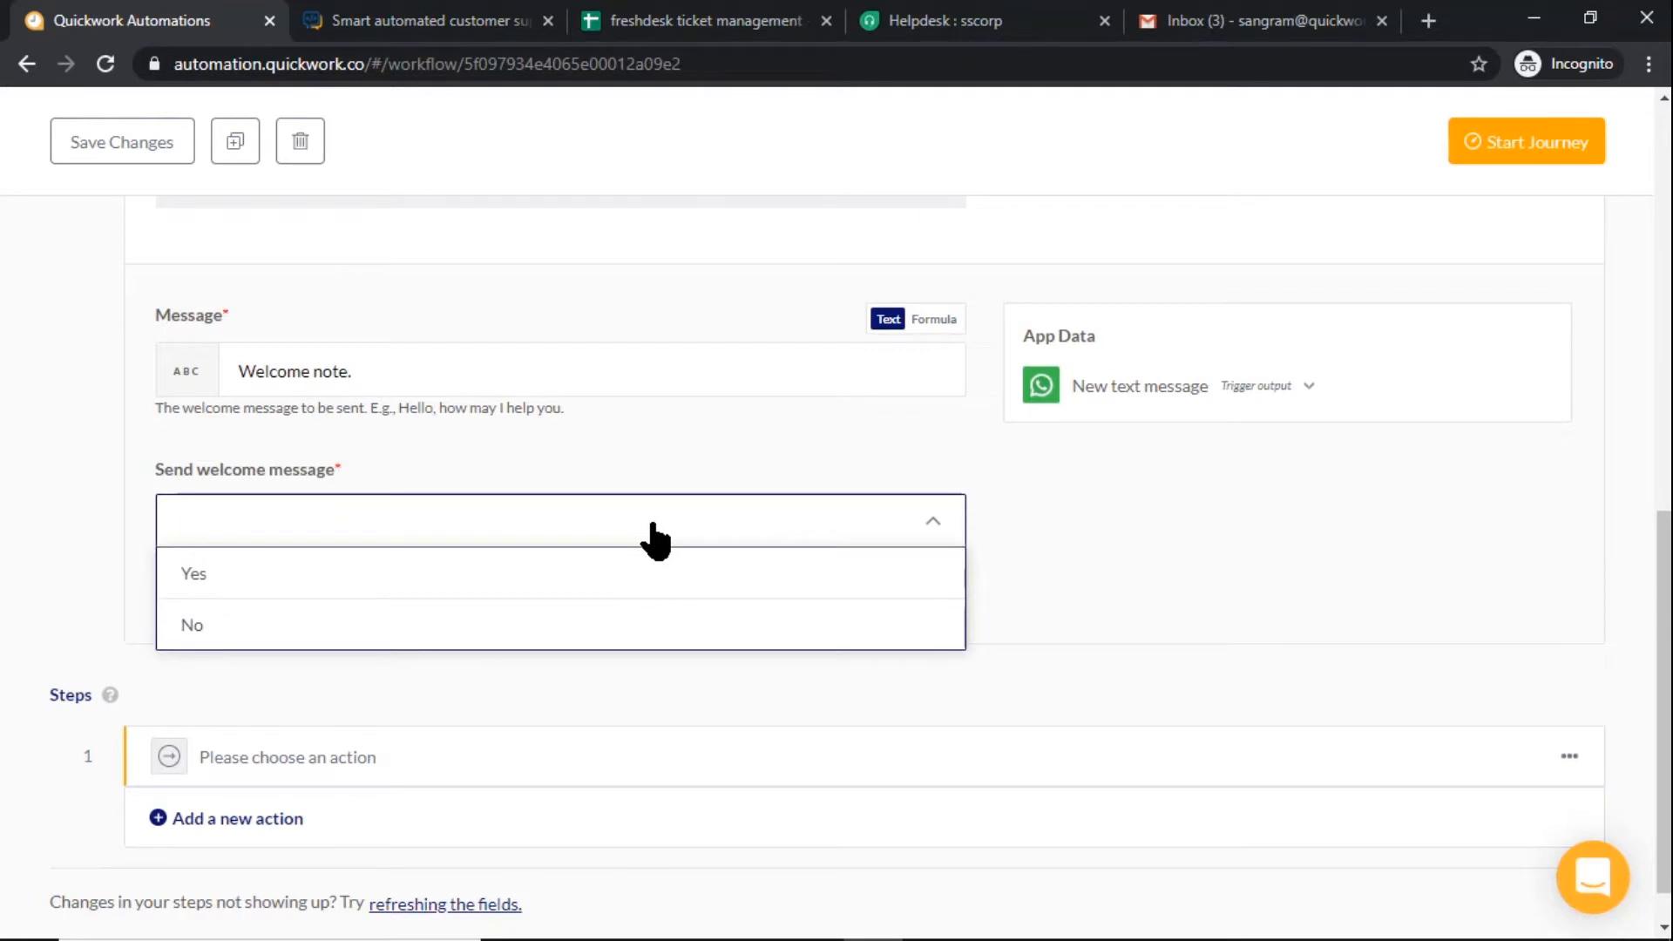
left_click(600, 633)
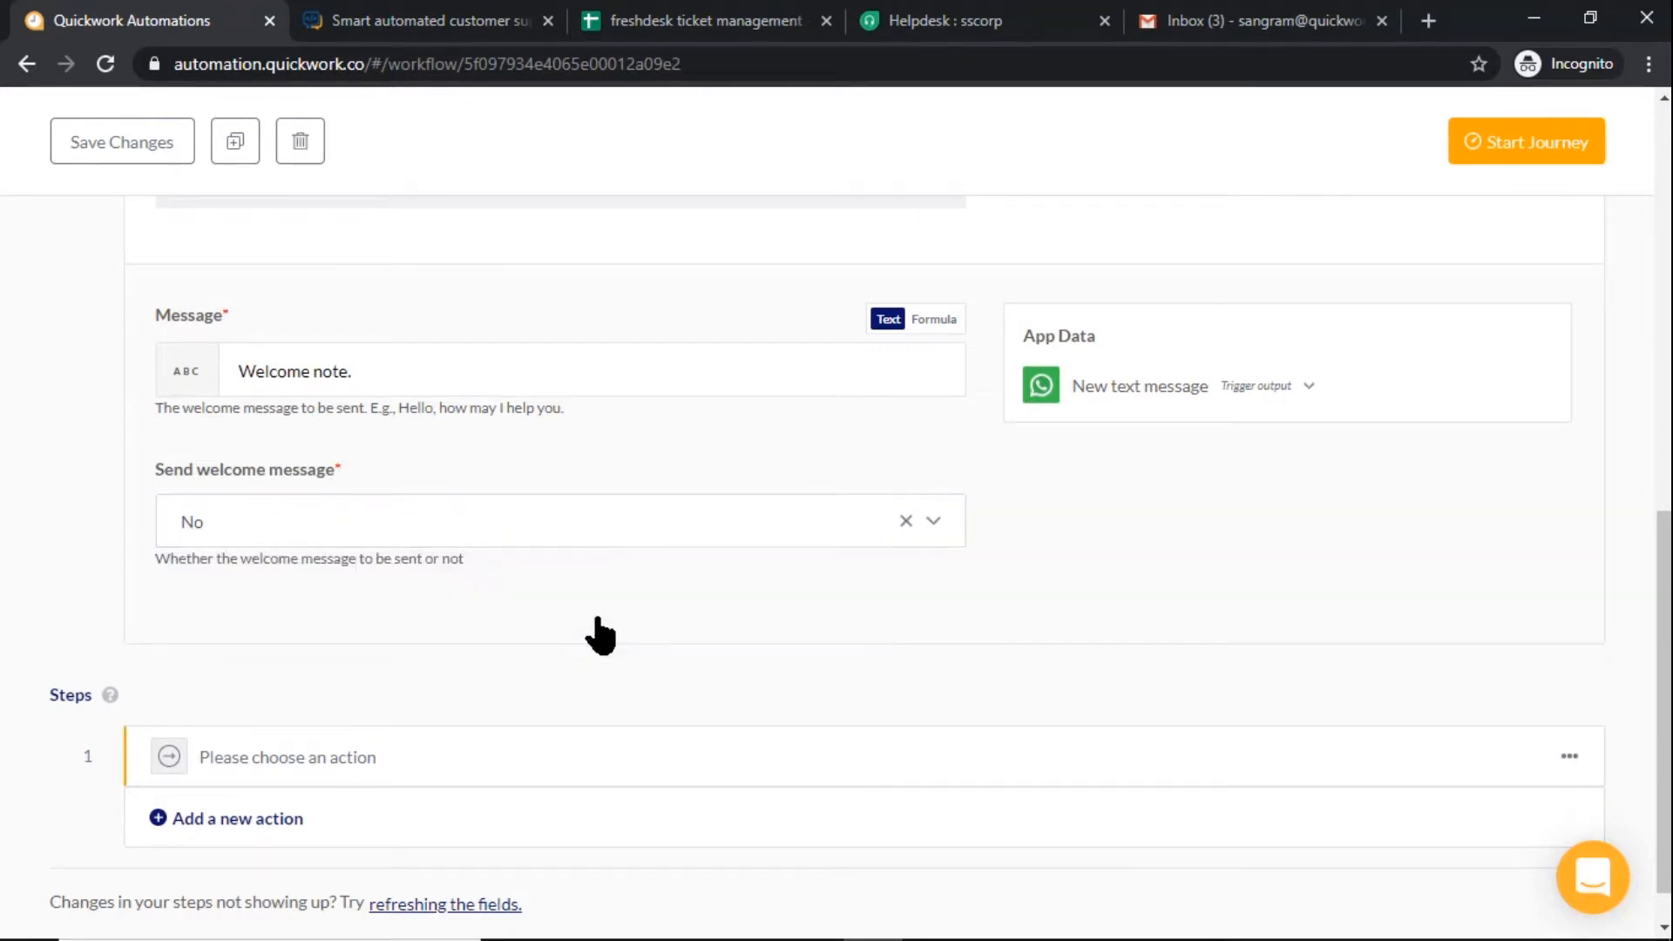
Set up step 1 as an Ask question action using WhatsApp by Gupshup
left_click(523, 755)
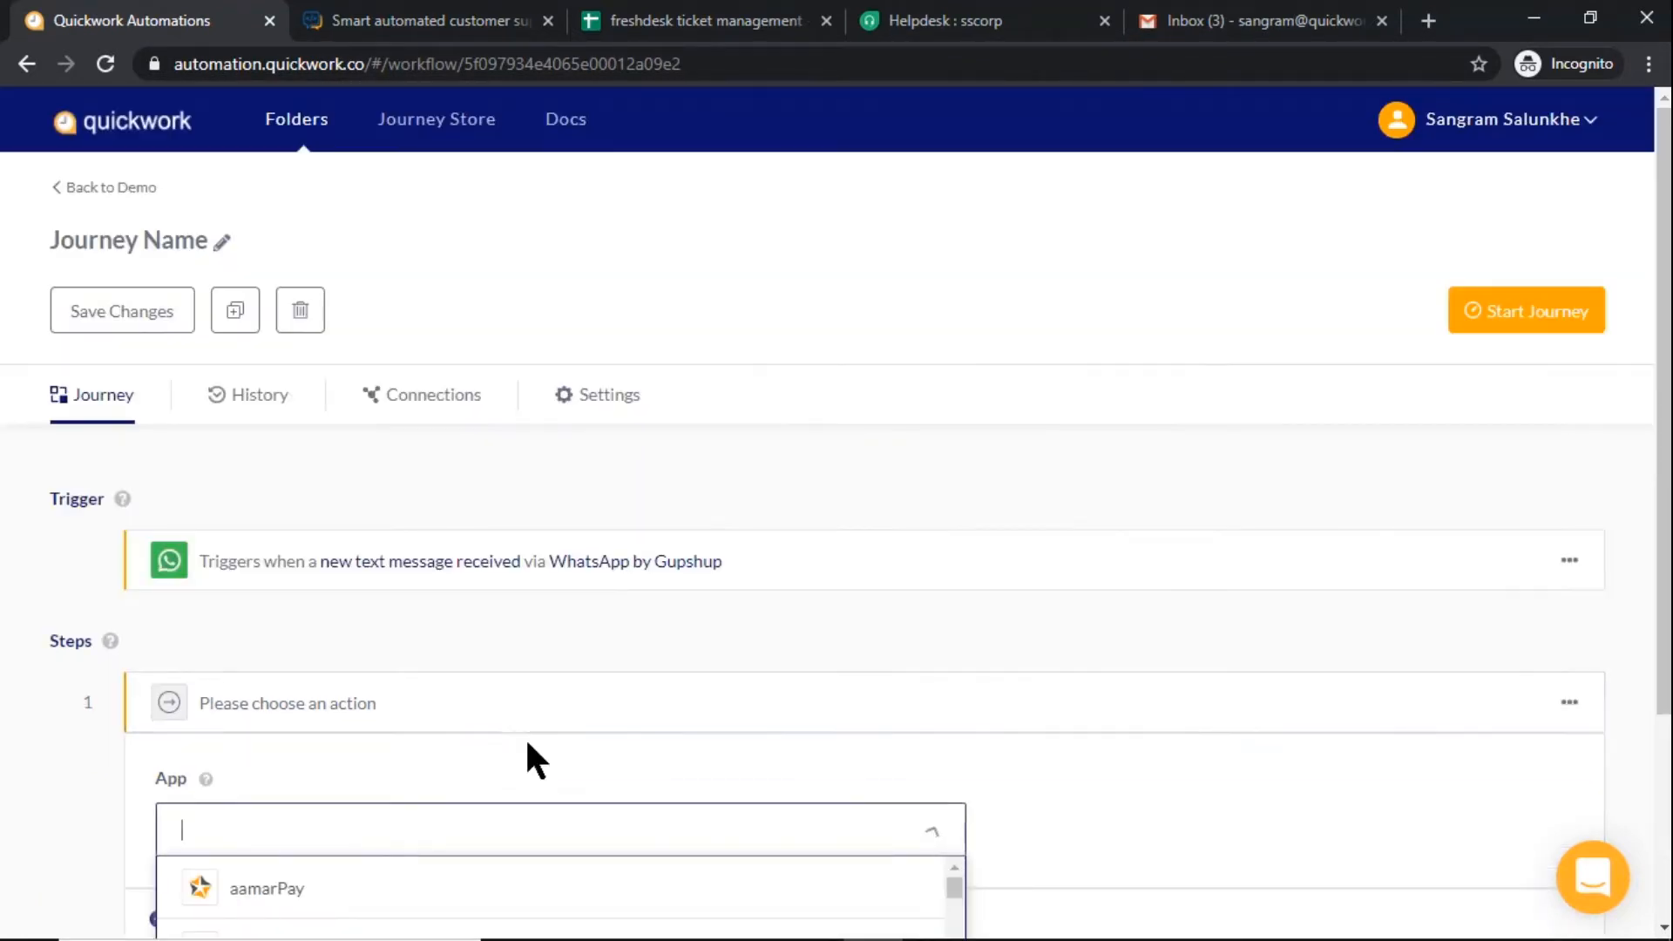
scroll(532, 697, "down", 3)
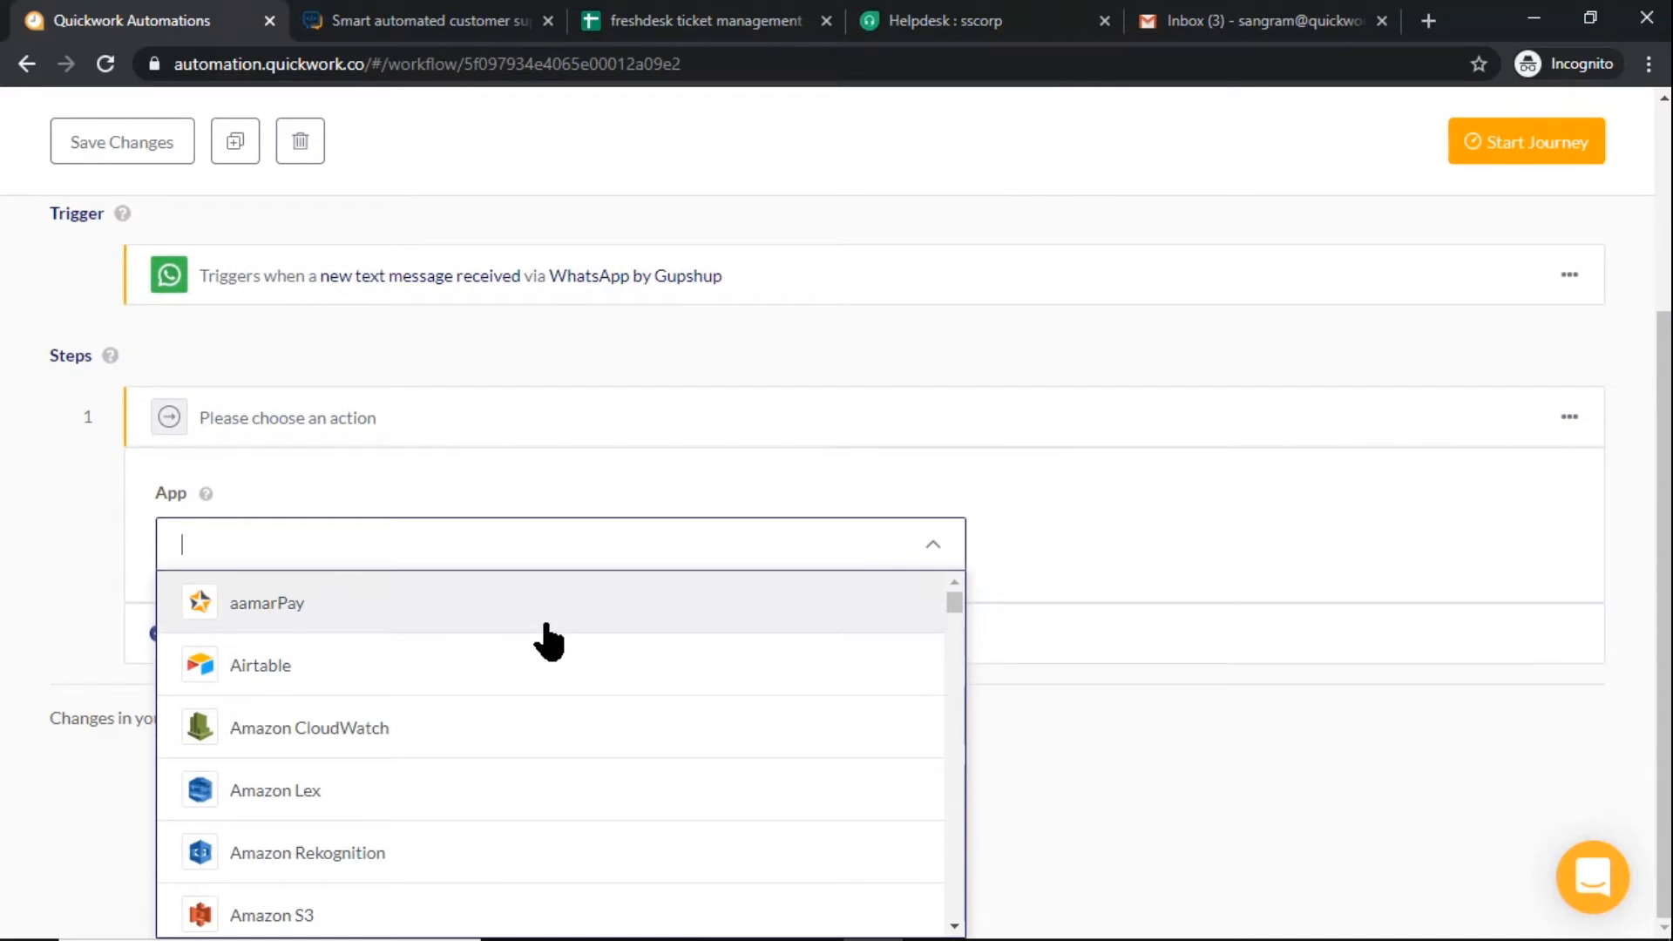
type("Wh")
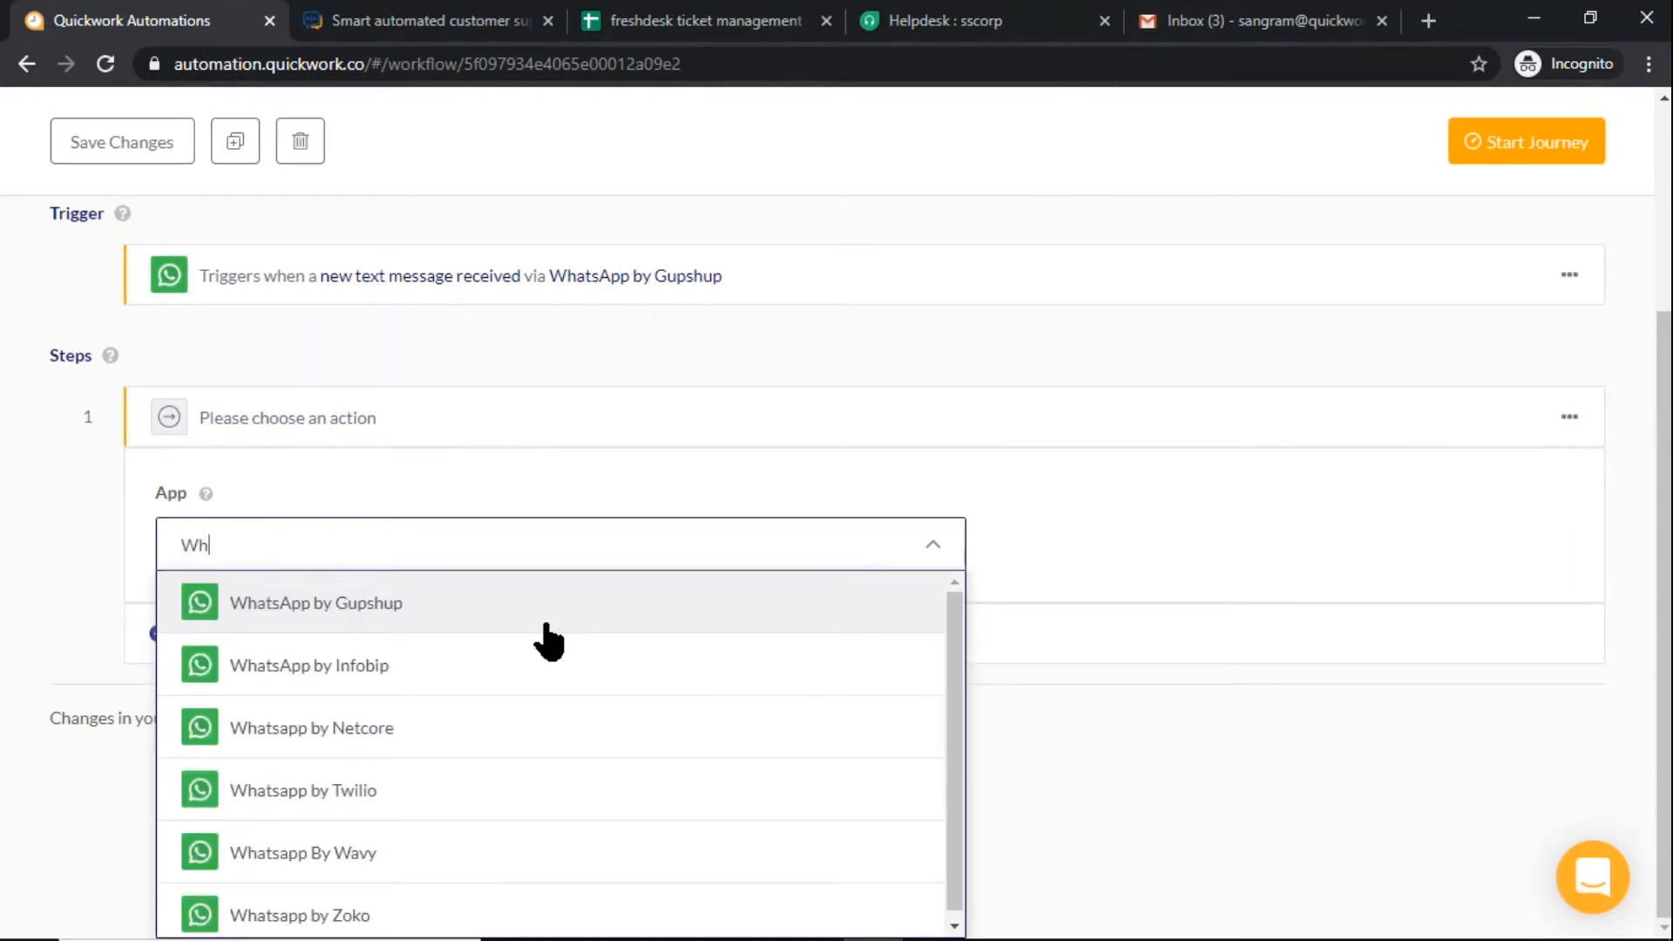
left_click(548, 643)
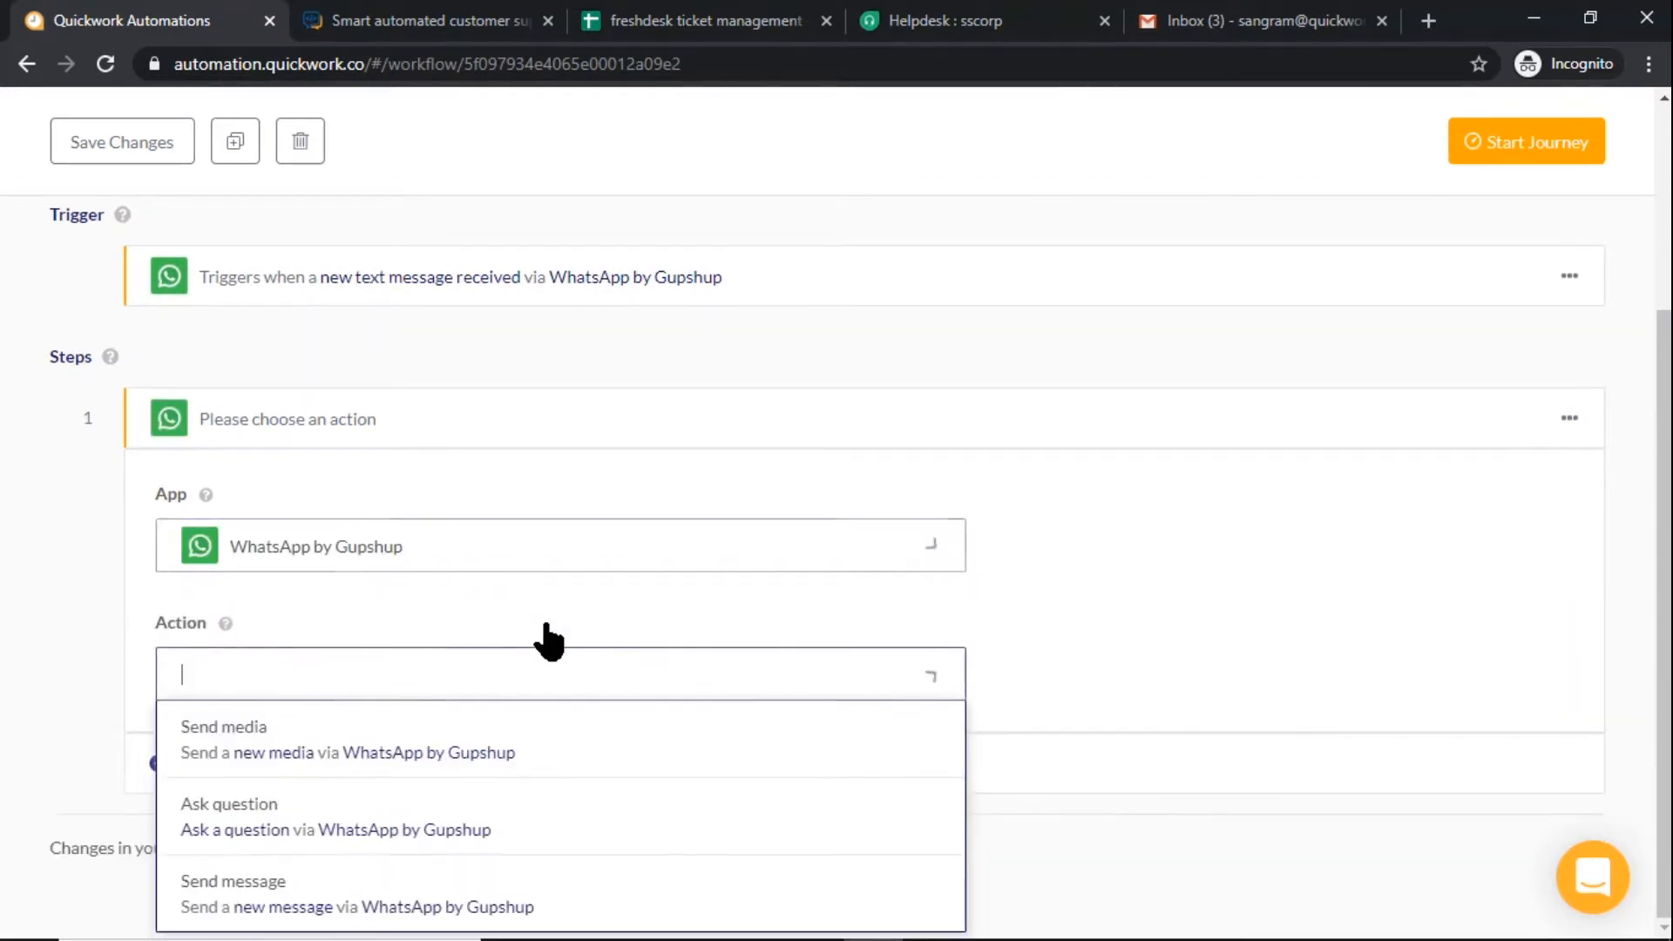
left_click(519, 823)
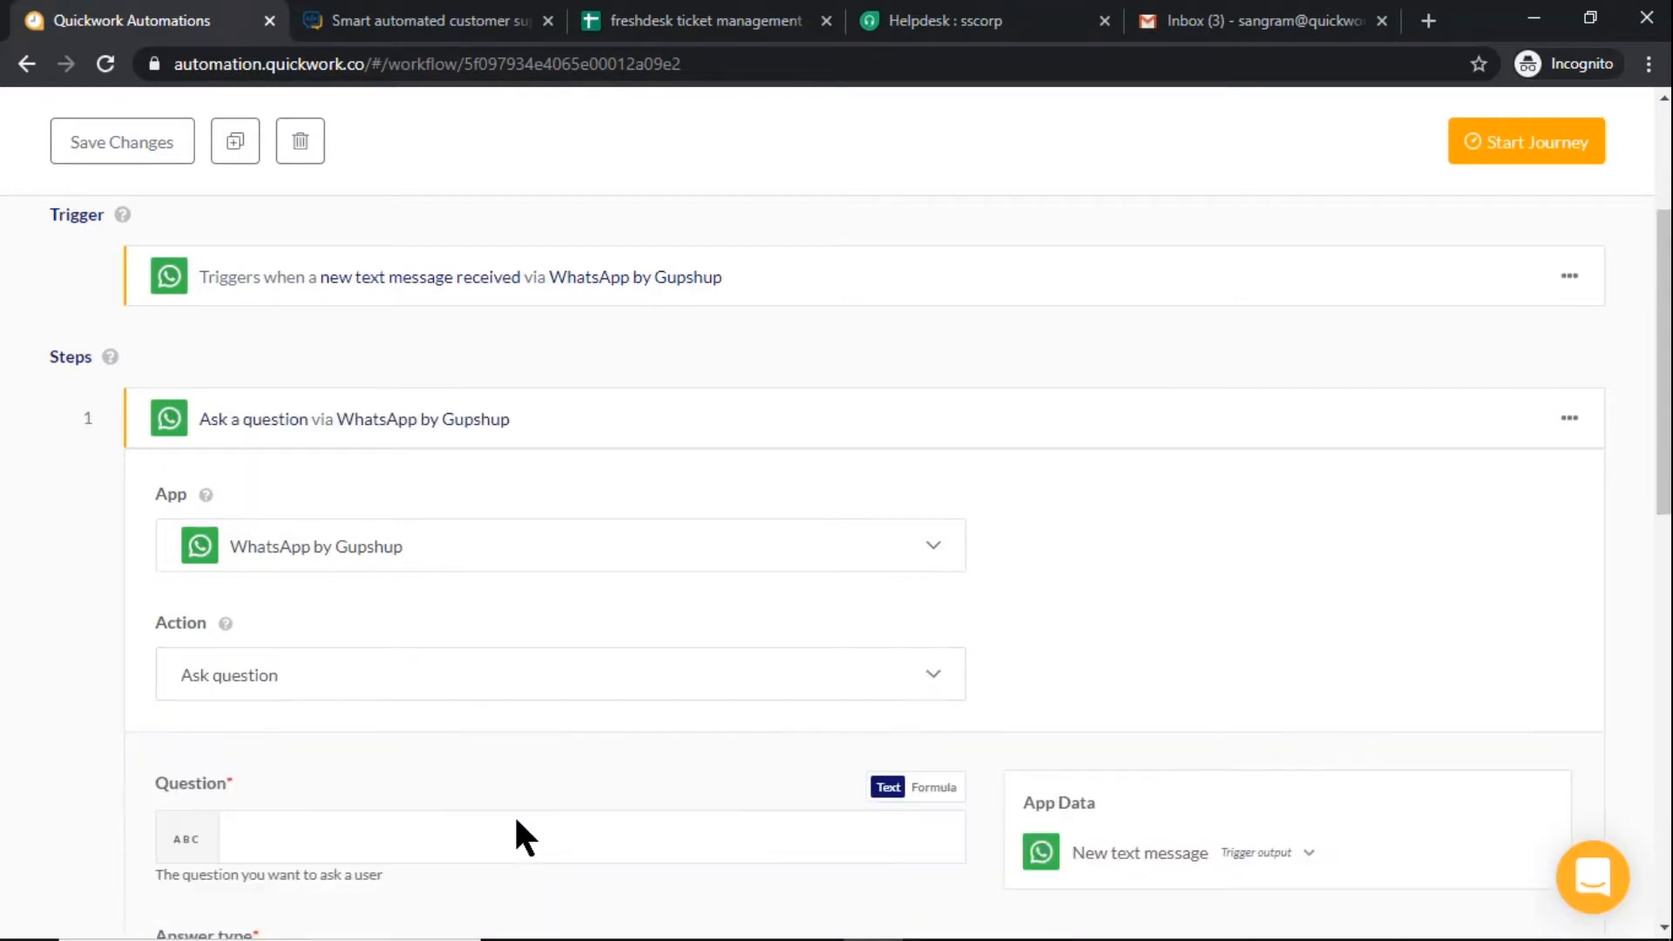
Enter the question "Select your choice :" with the options "1. Query" and "2. Complaint" on separate lines
scroll(540, 830, "down", 4)
type("Select your choice")
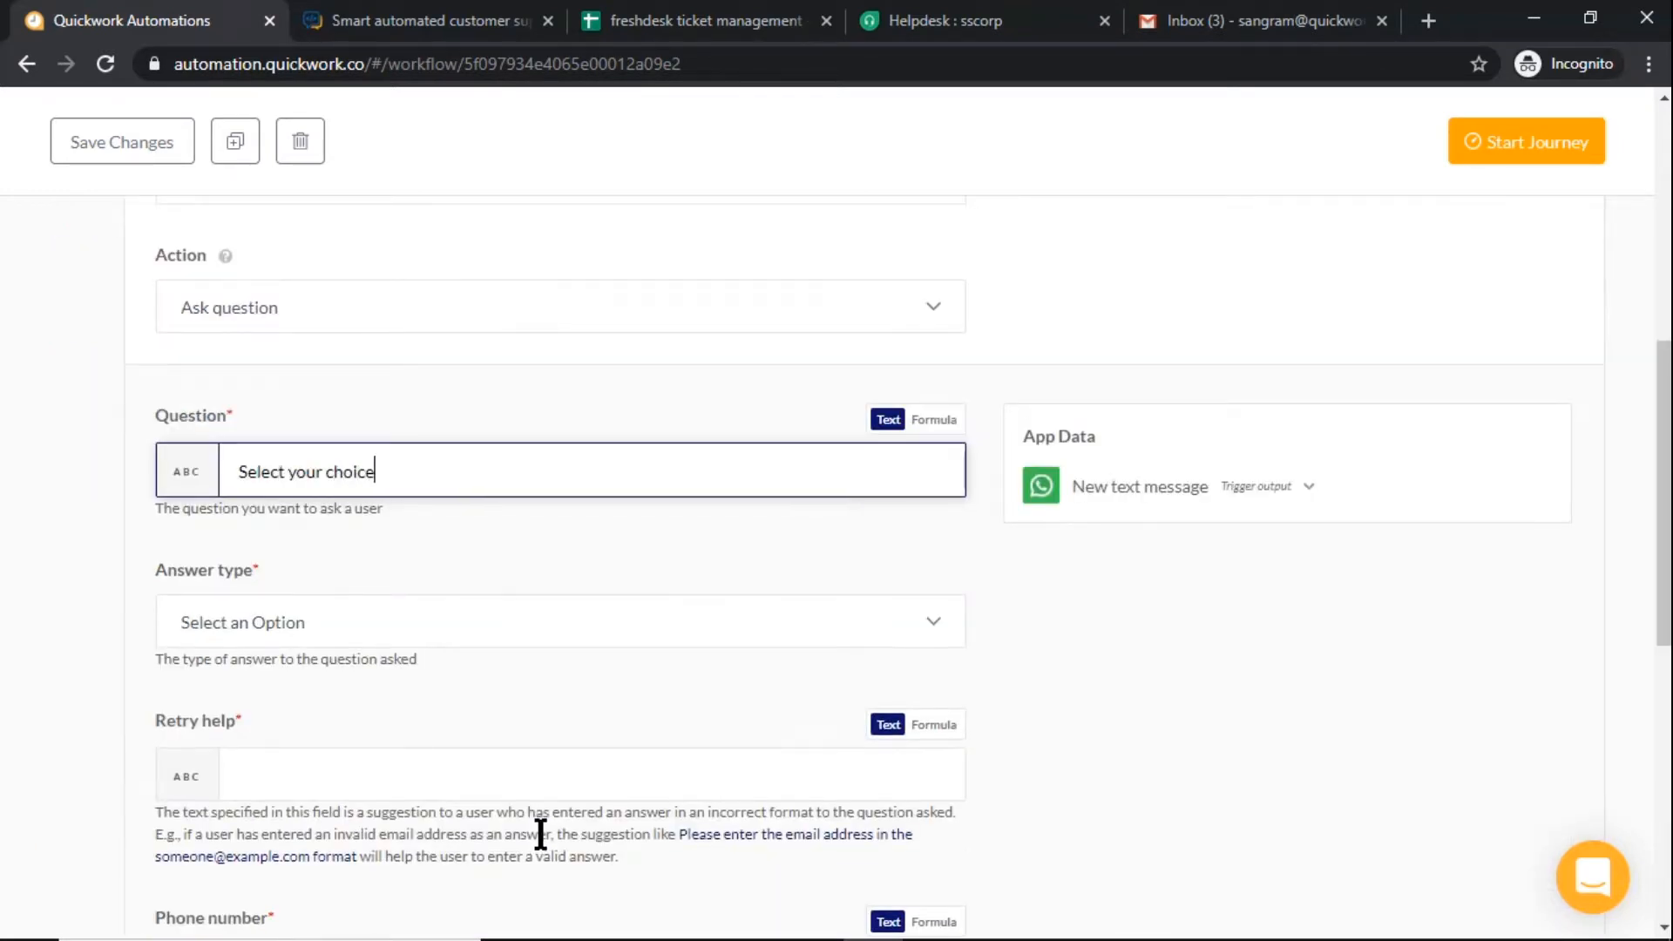
type(" :")
key("Return")
type("1. Query")
key("Return")
type("2. Complaint")
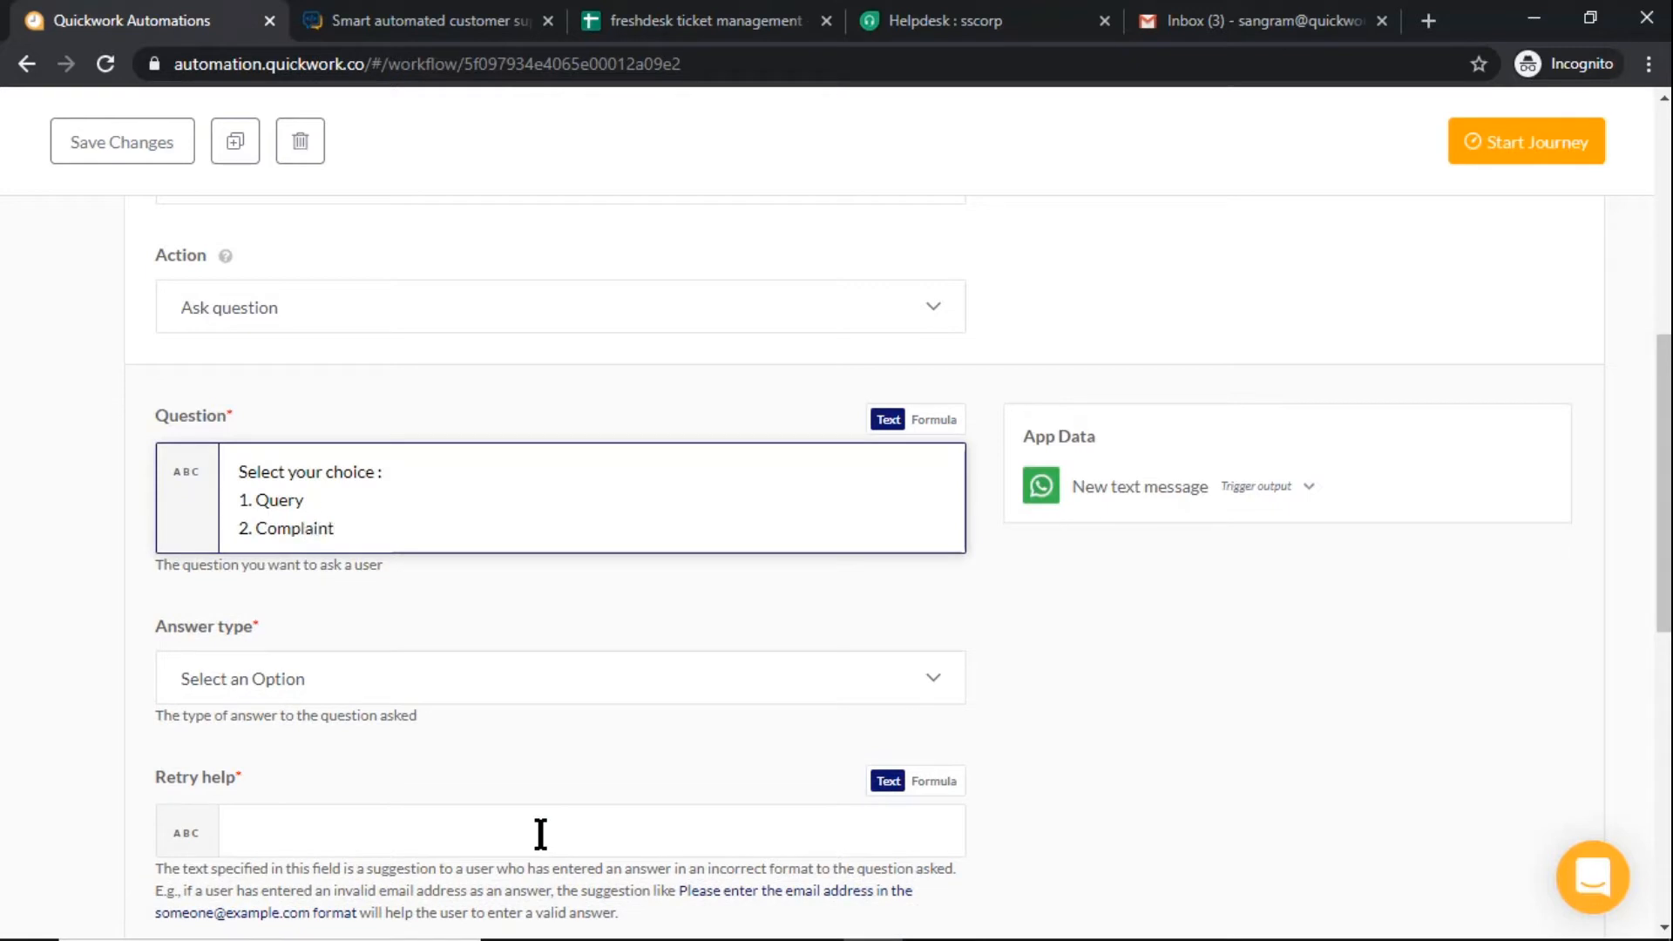
Set the answer type to Regex Match and enter "Enter correct input" as the retry help
left_click(724, 699)
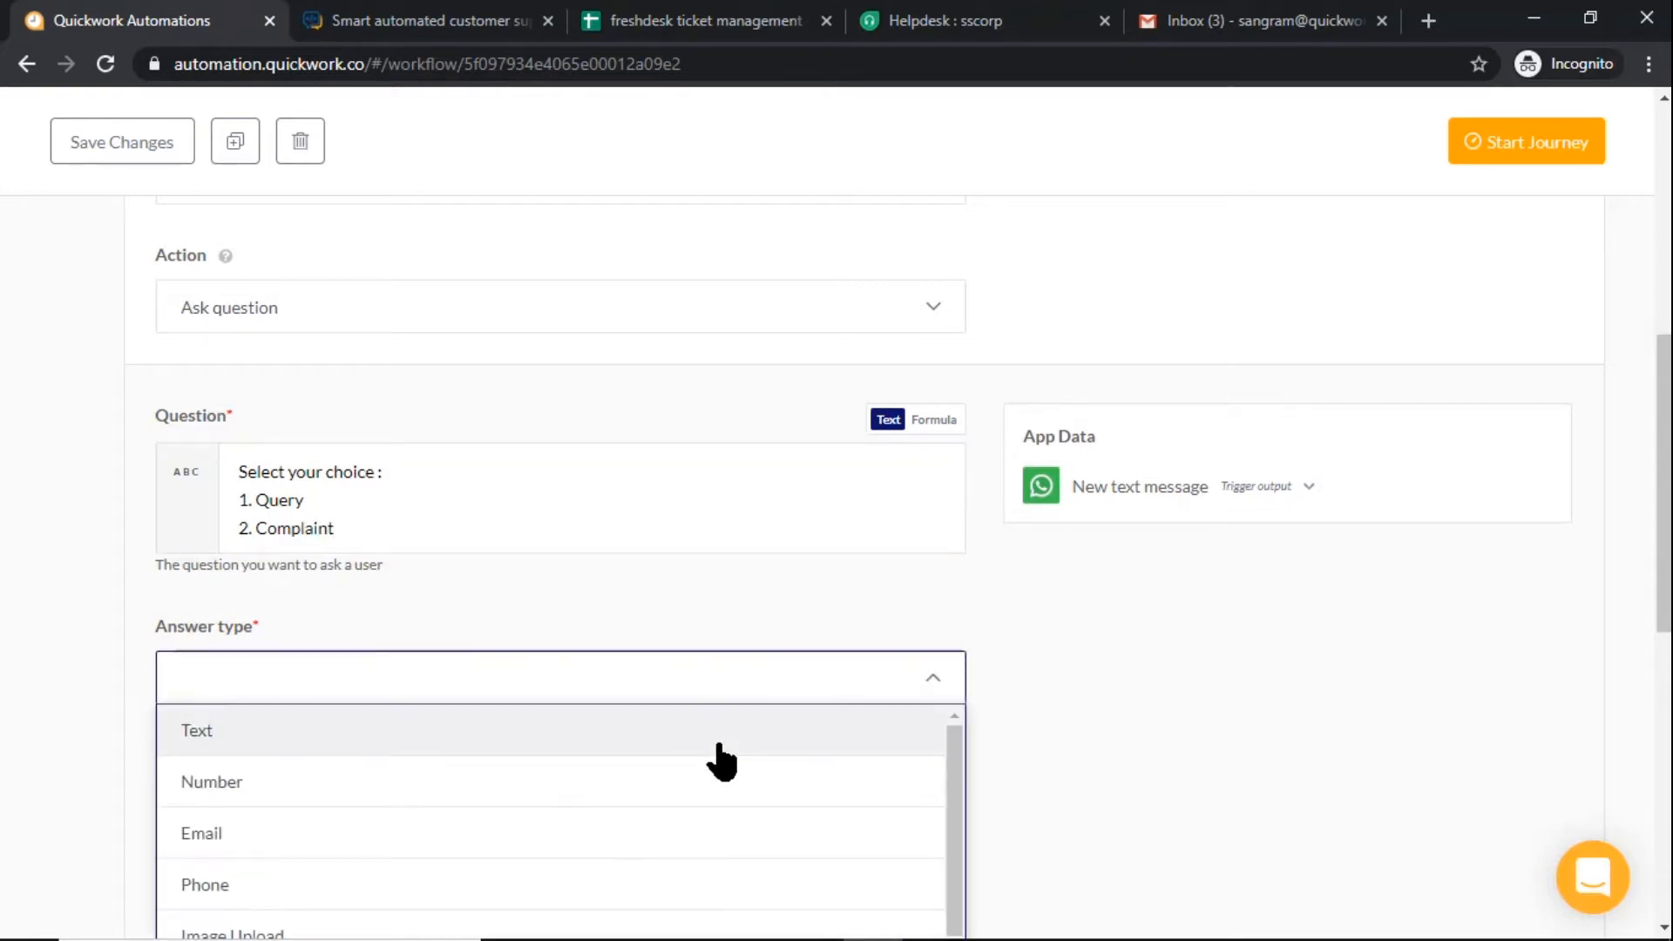
scroll(722, 761, "down", 3)
scroll(1233, 773, "down", 3)
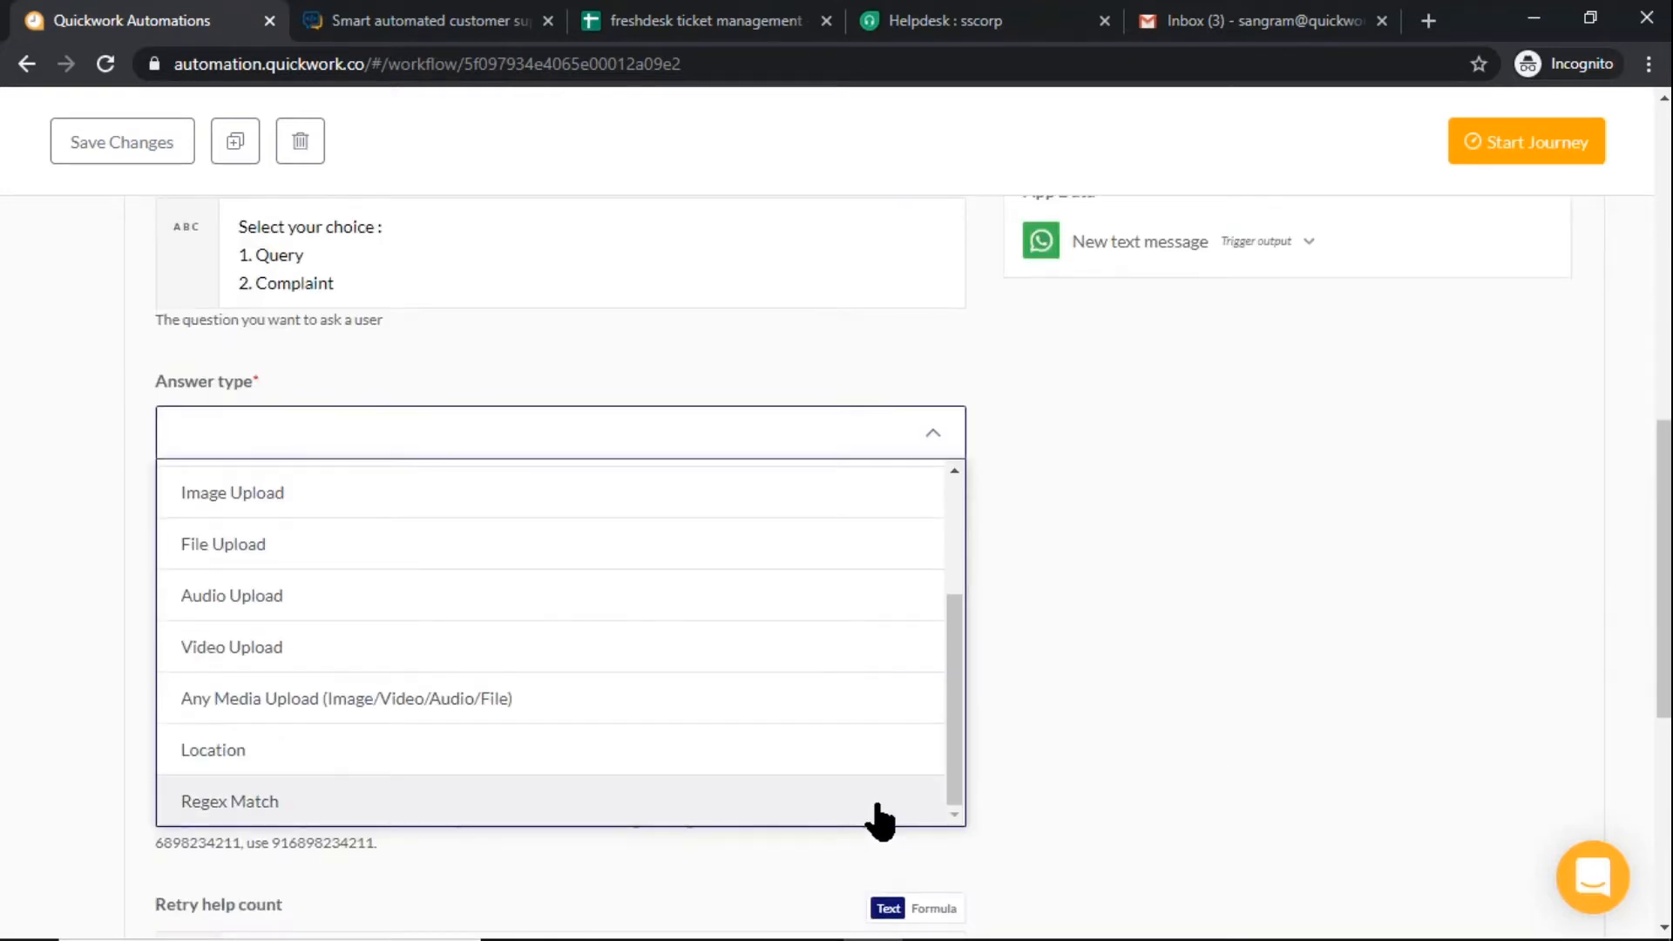
left_click(877, 806)
left_click(791, 579)
type("Enter correct input")
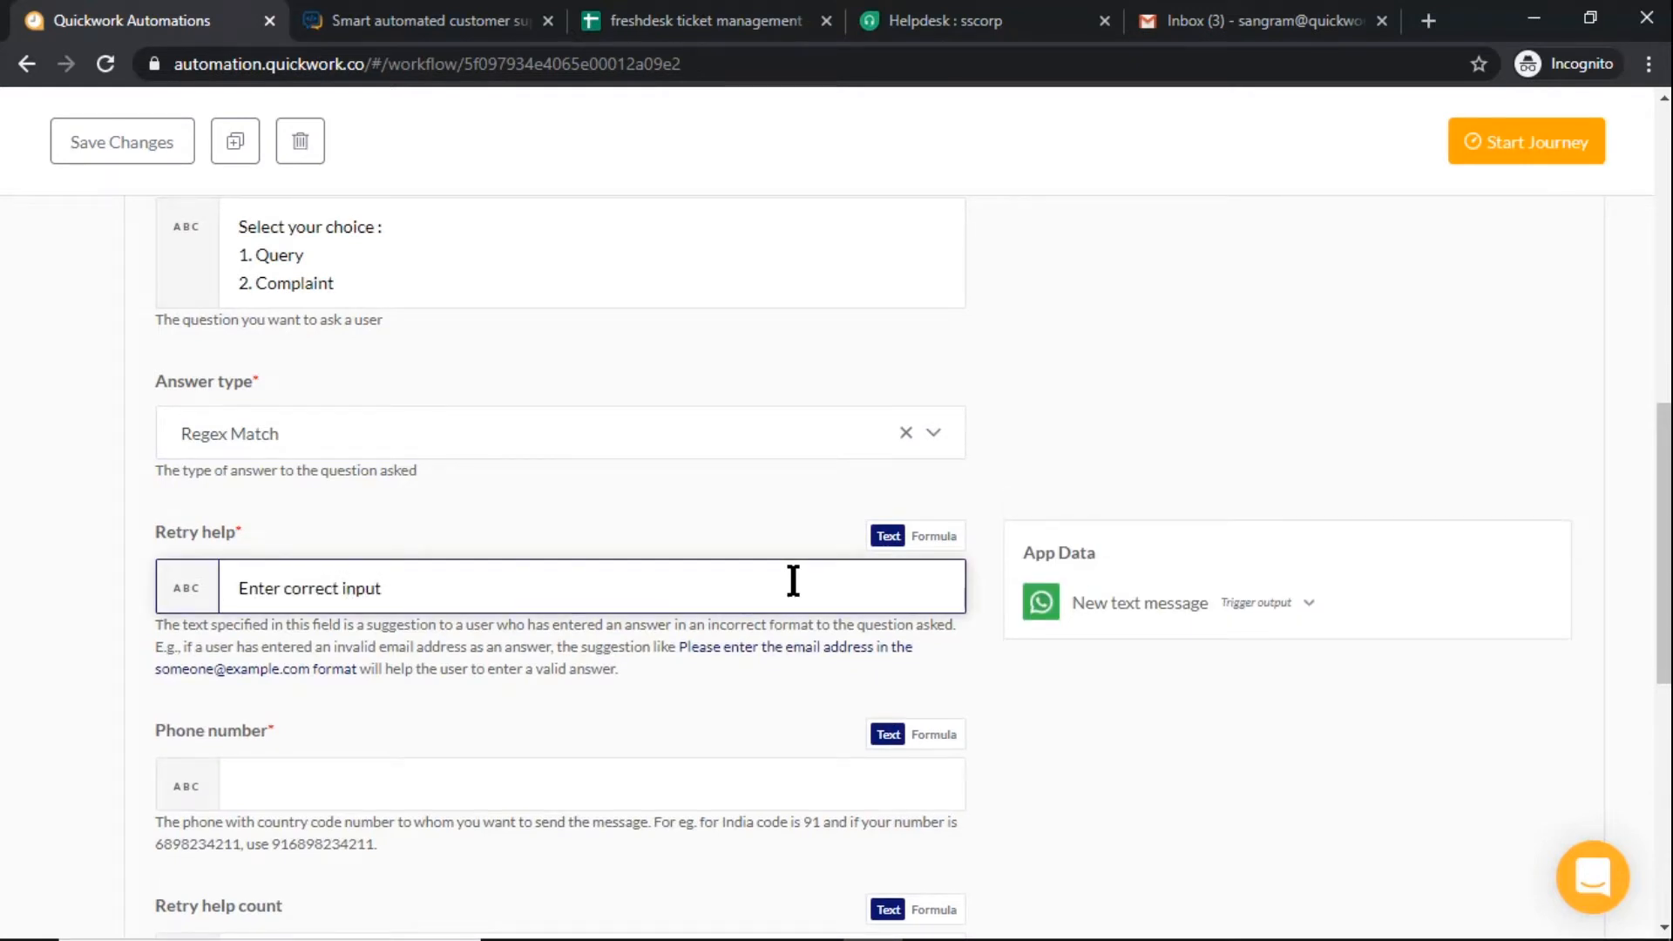
Fill the question's phone number with the Sender Id from the New text message trigger output
left_click(721, 780)
left_click(1105, 562)
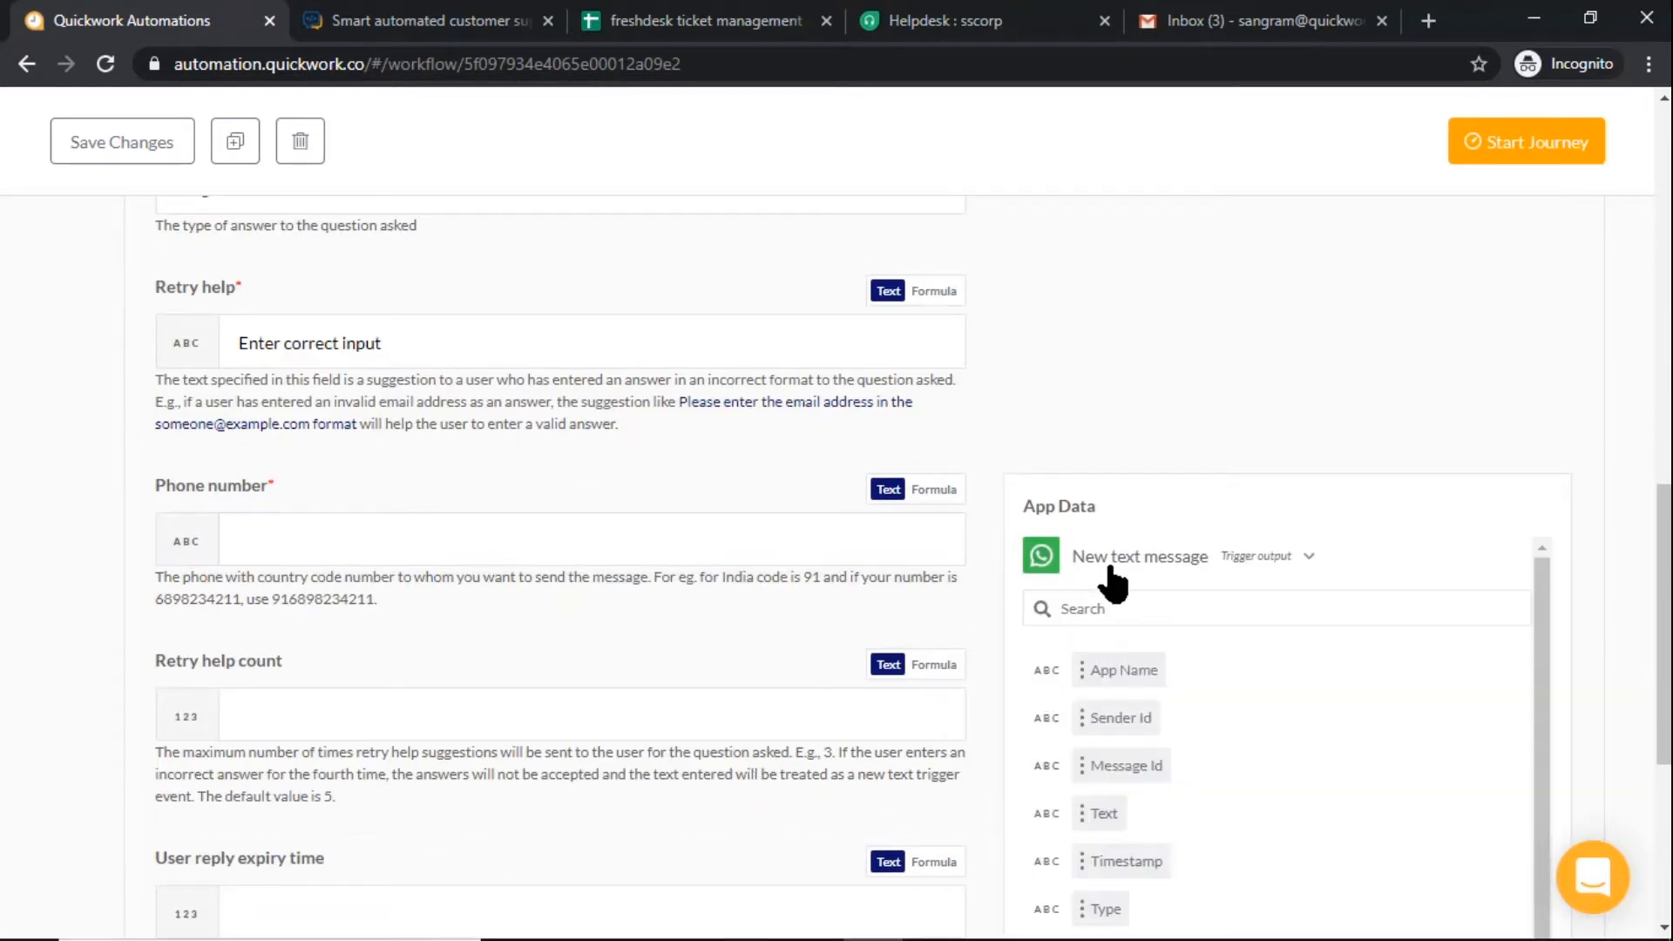
left_click(1107, 710)
Enter ^([1-2])|1[01] as the regular expression for the answer and collapse the finished question step
scroll(845, 649, "down", 5)
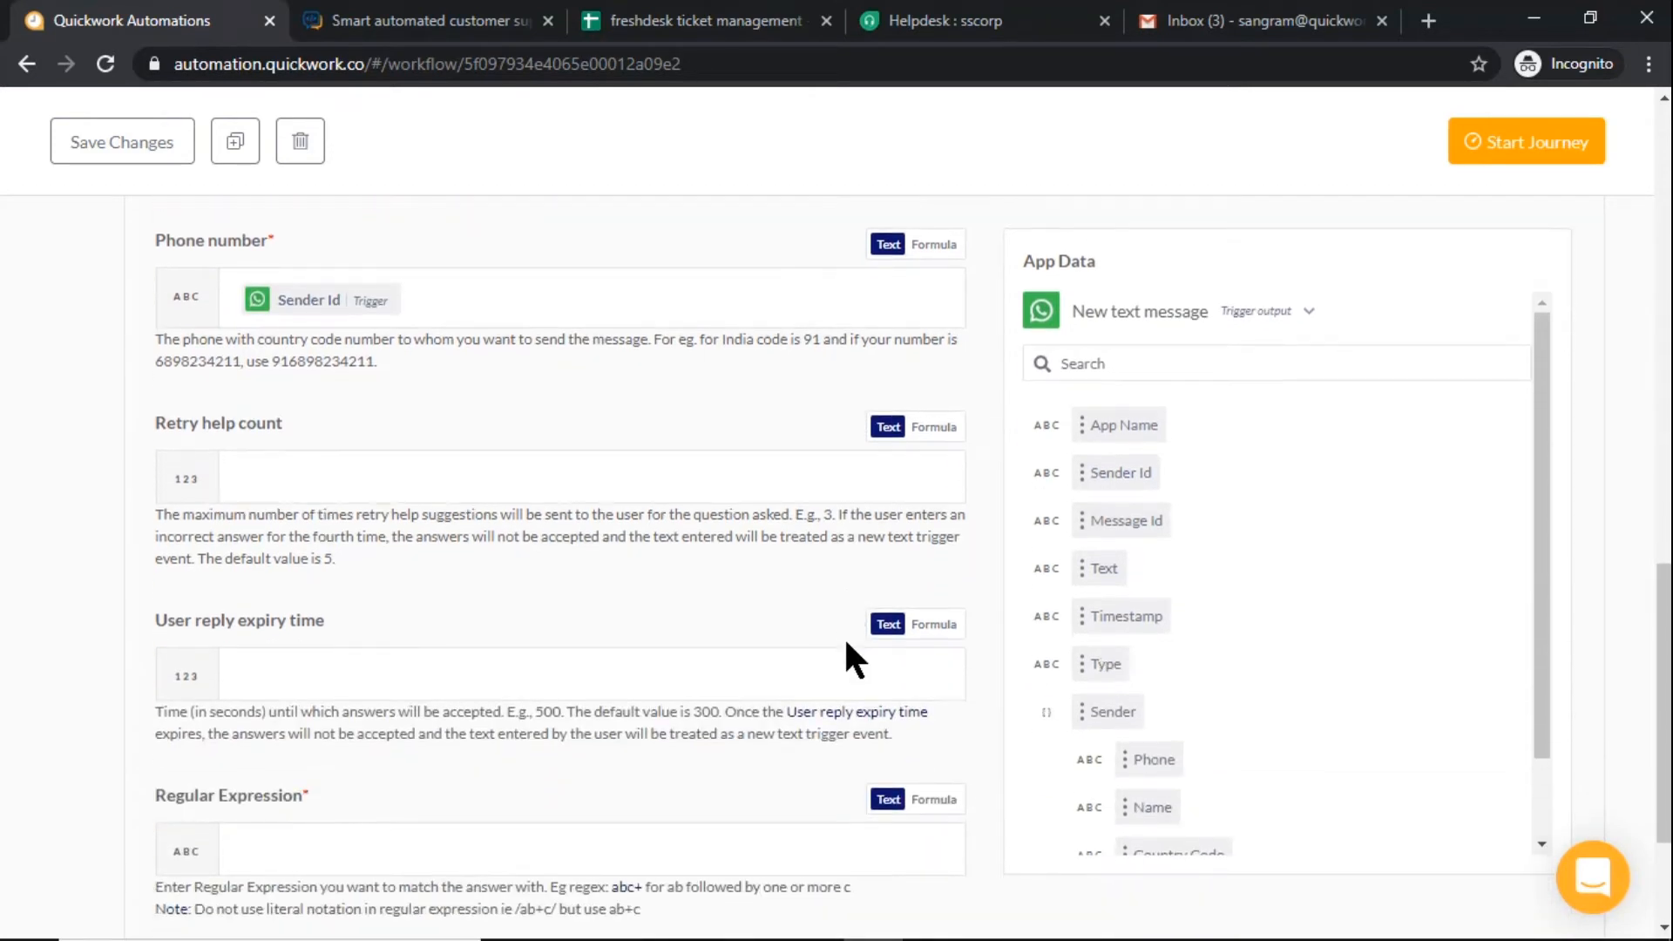
left_click(838, 641)
type("^")
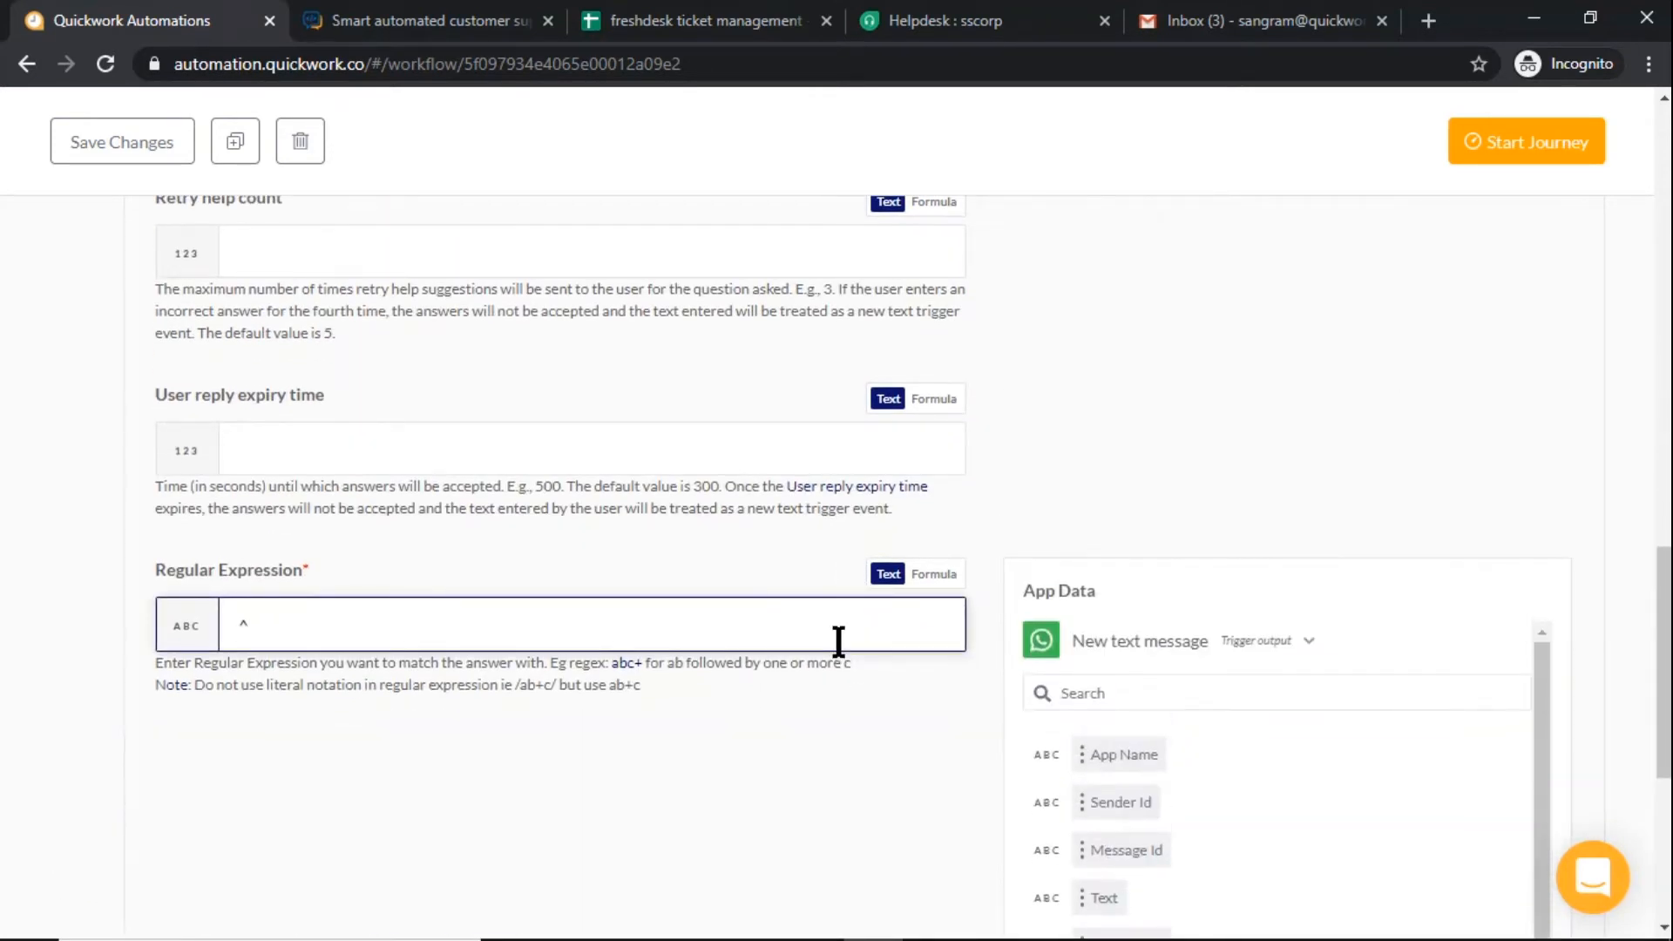
type("([1-2])|1[01])$")
scroll(873, 743, "up", 15)
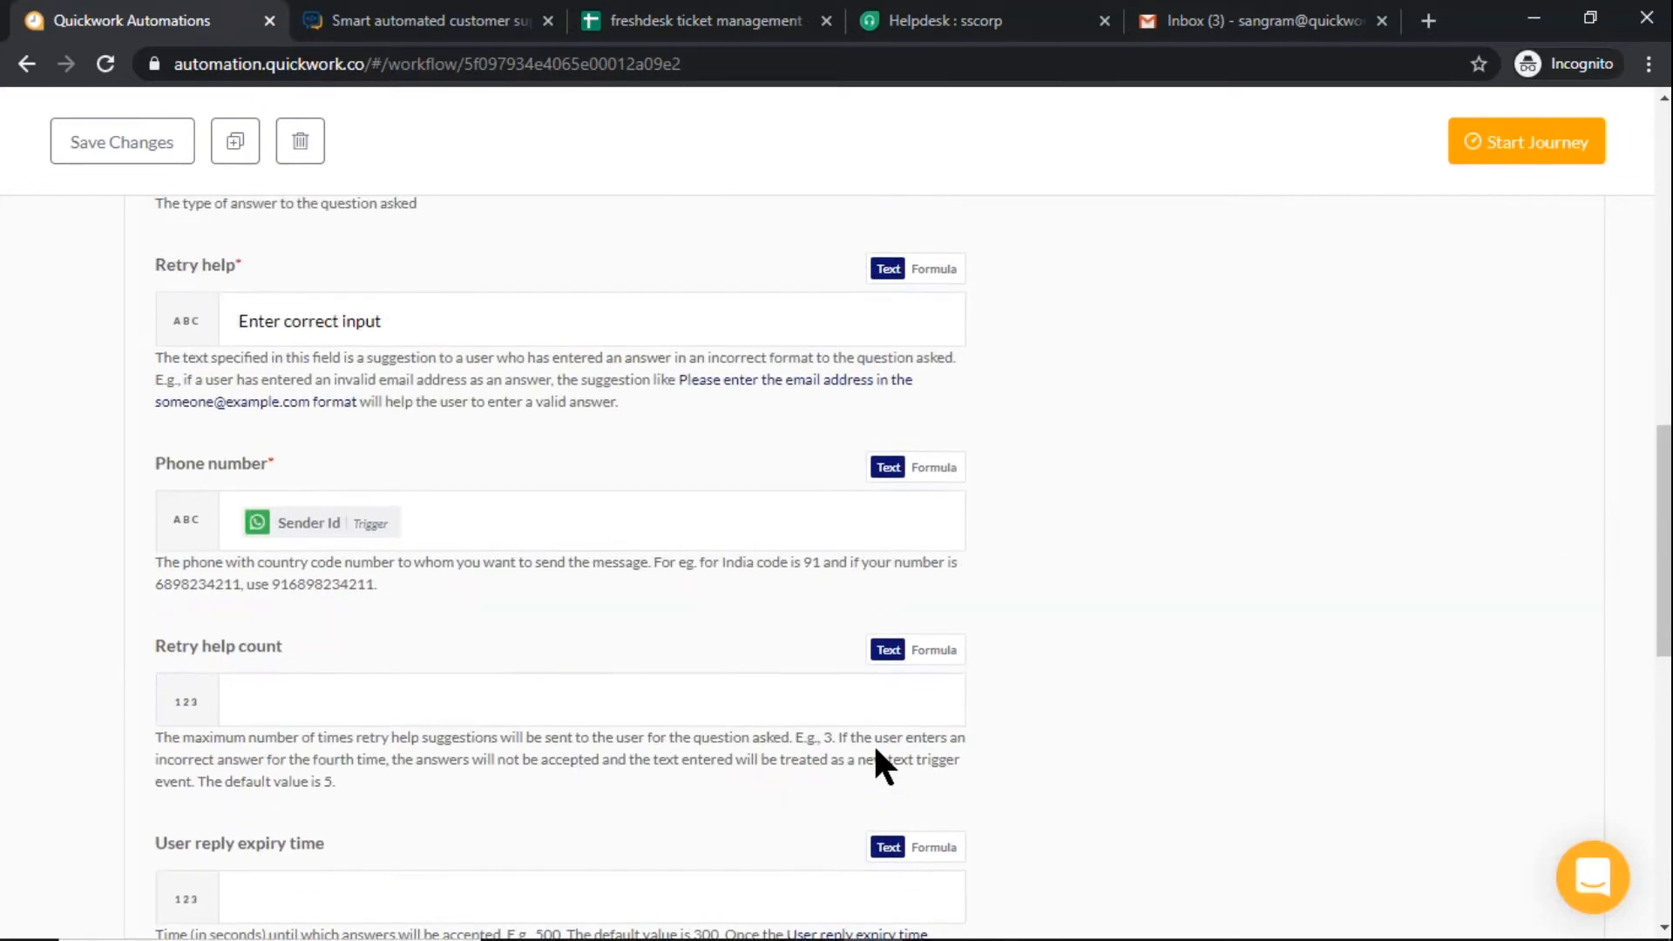
left_click(736, 440)
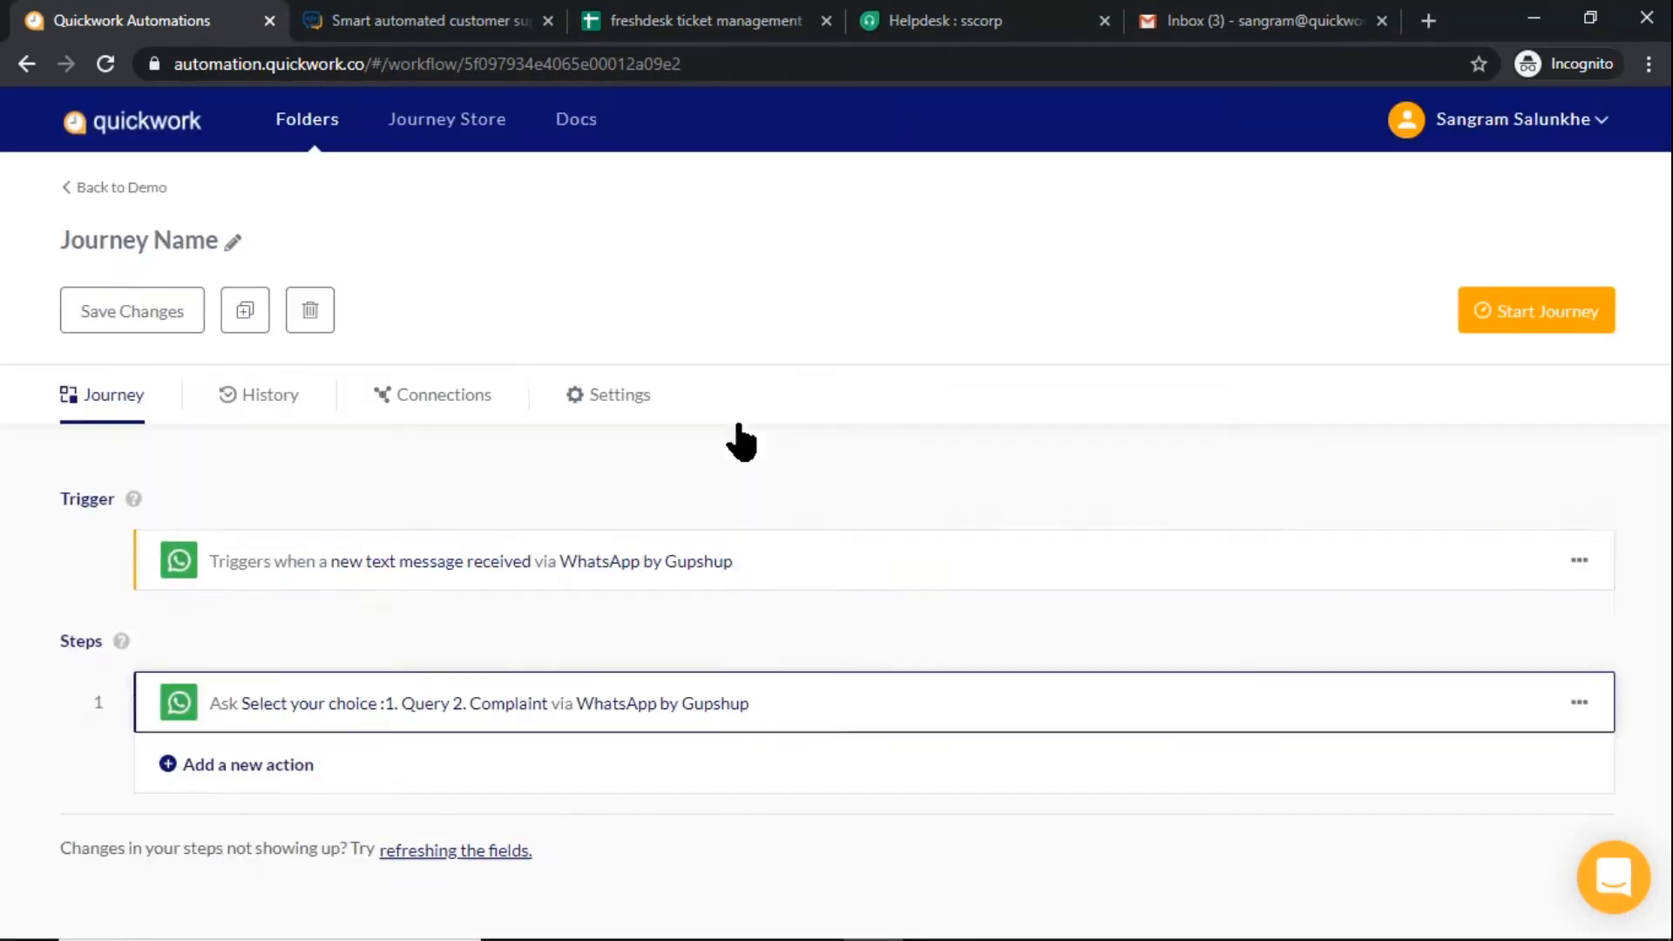
Add a simple action as step 2 that asks a question via WhatsApp by Gupshup
left_click(948, 774)
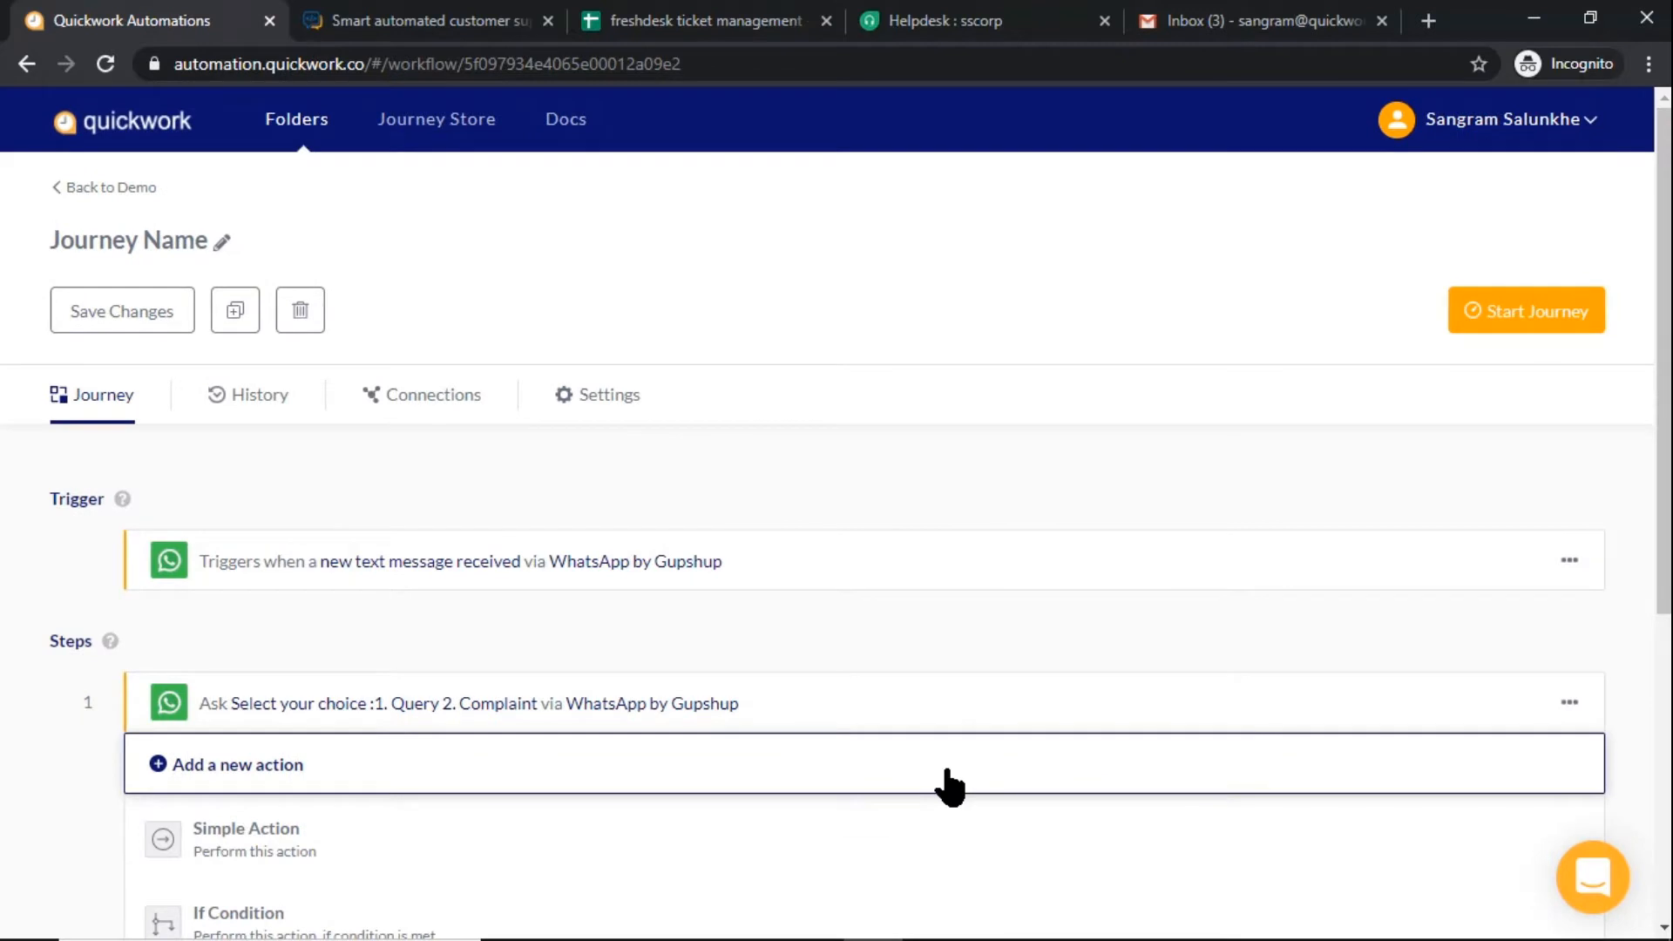
left_click(923, 839)
left_click(901, 710)
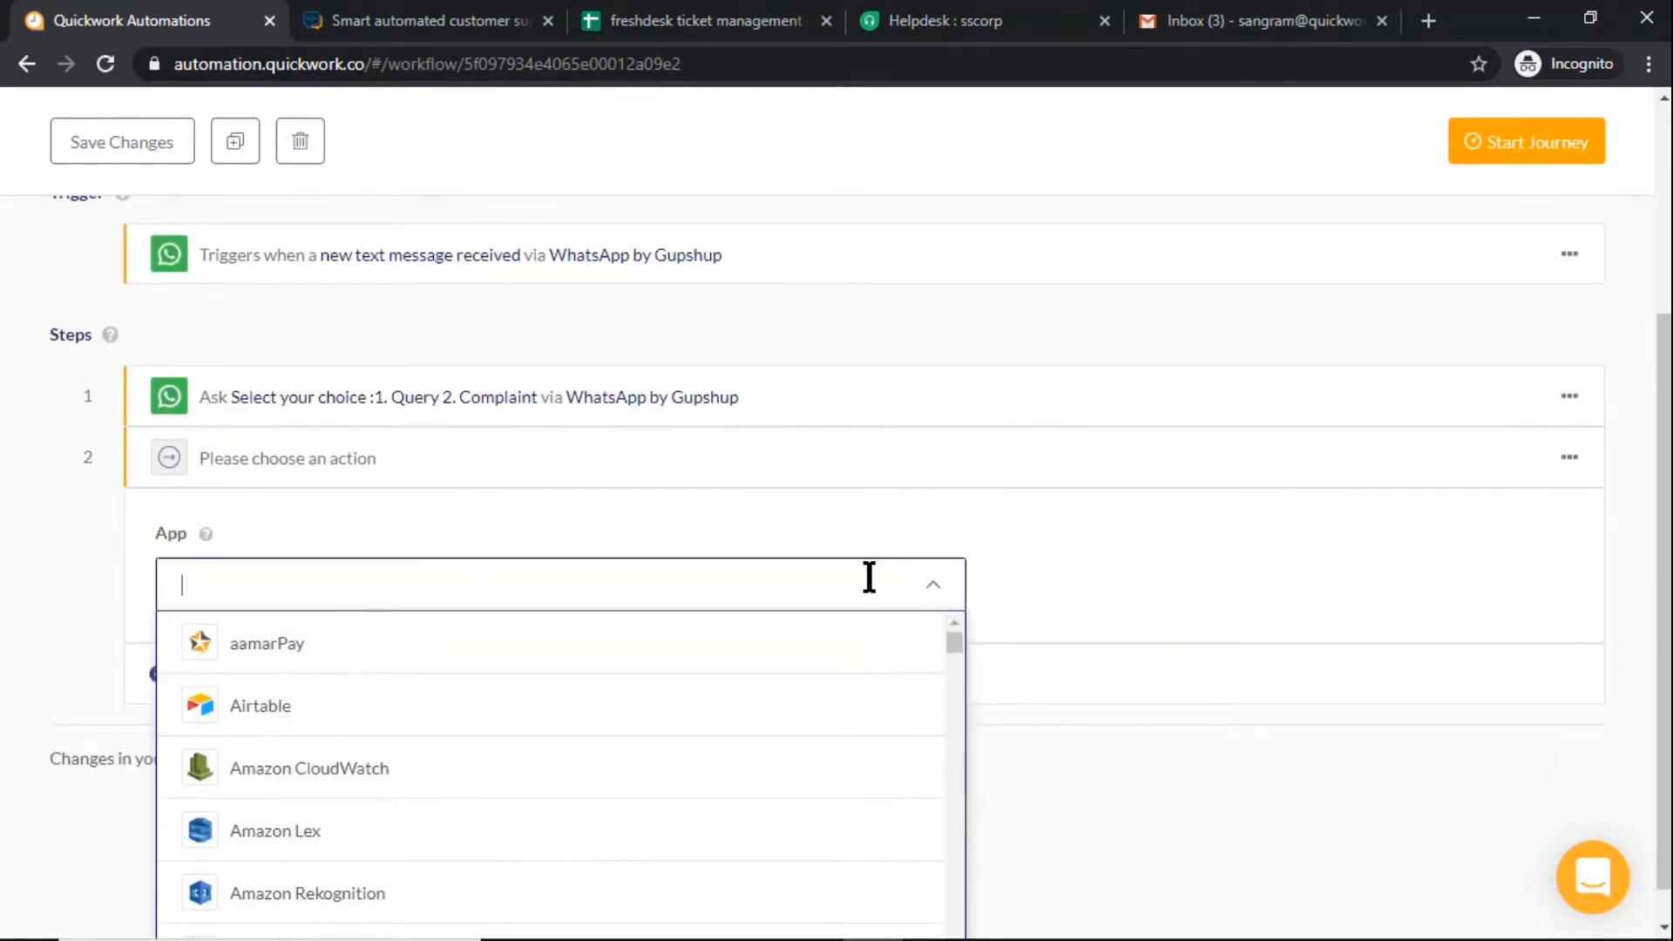
type("Wha")
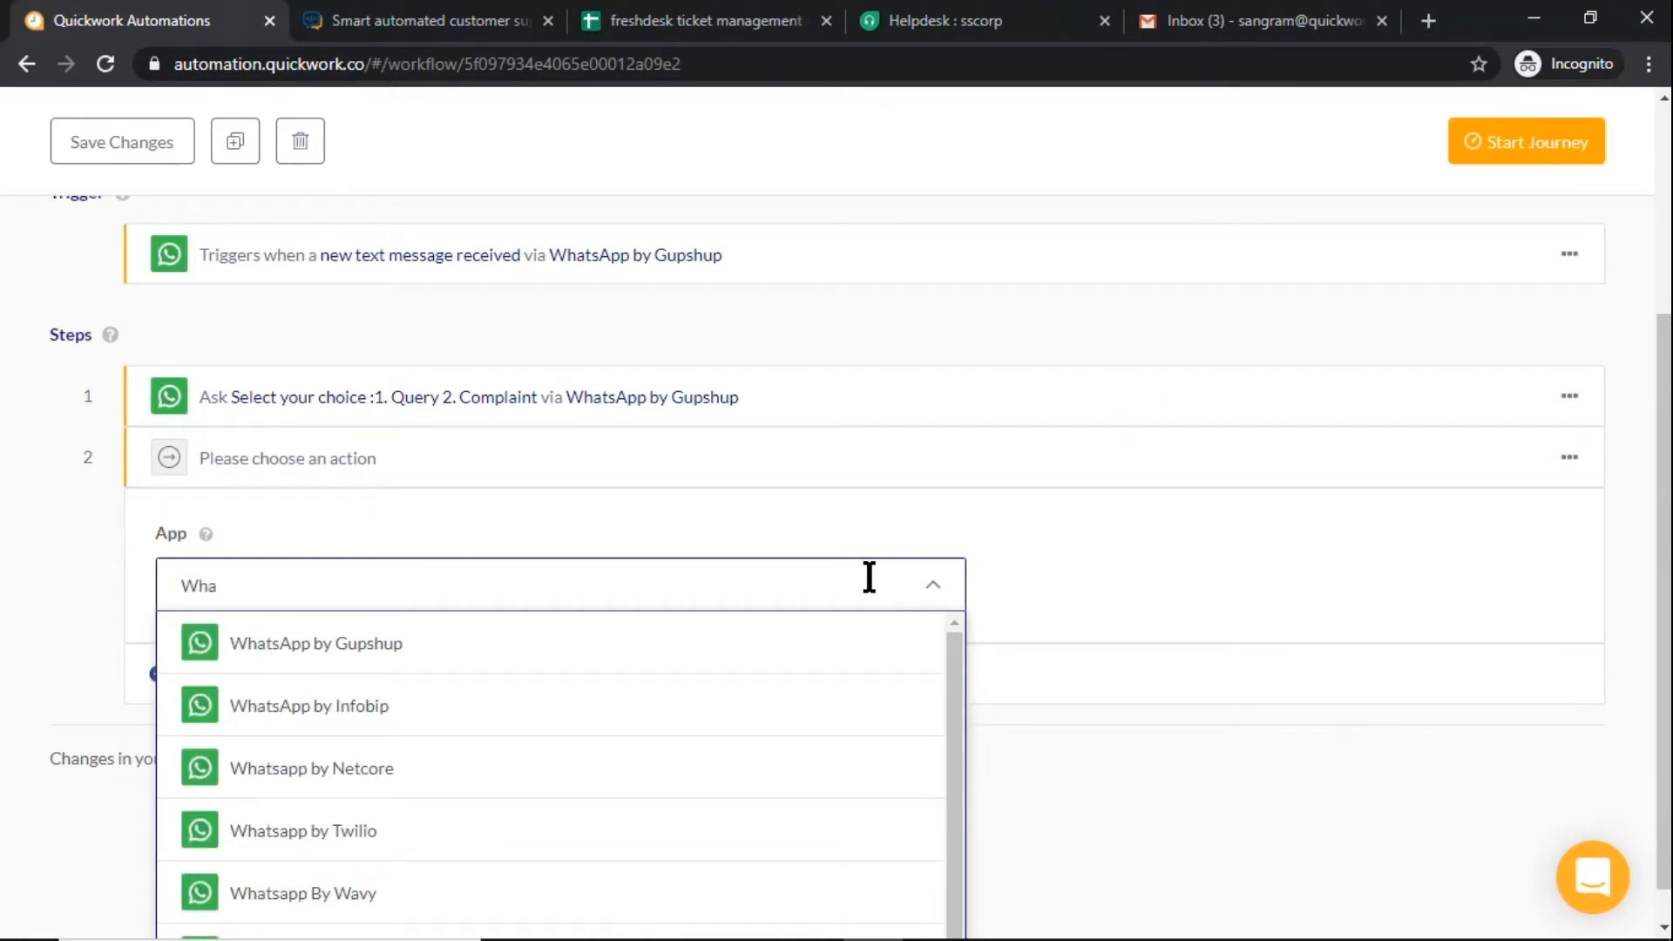
left_click(842, 622)
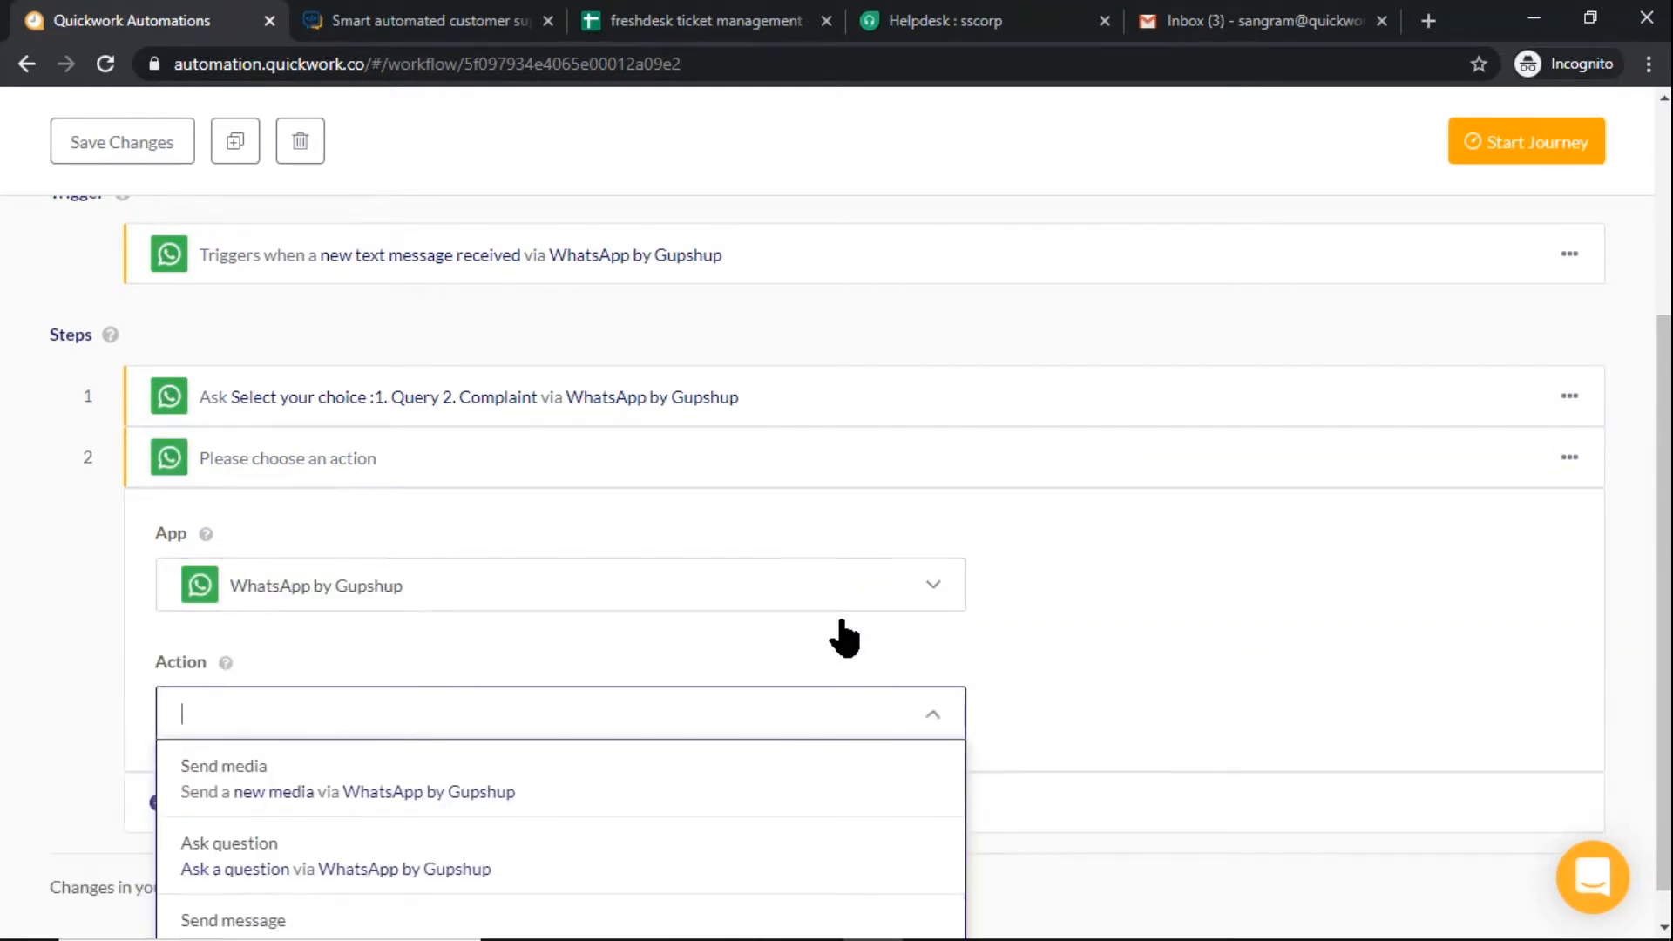
left_click(769, 818)
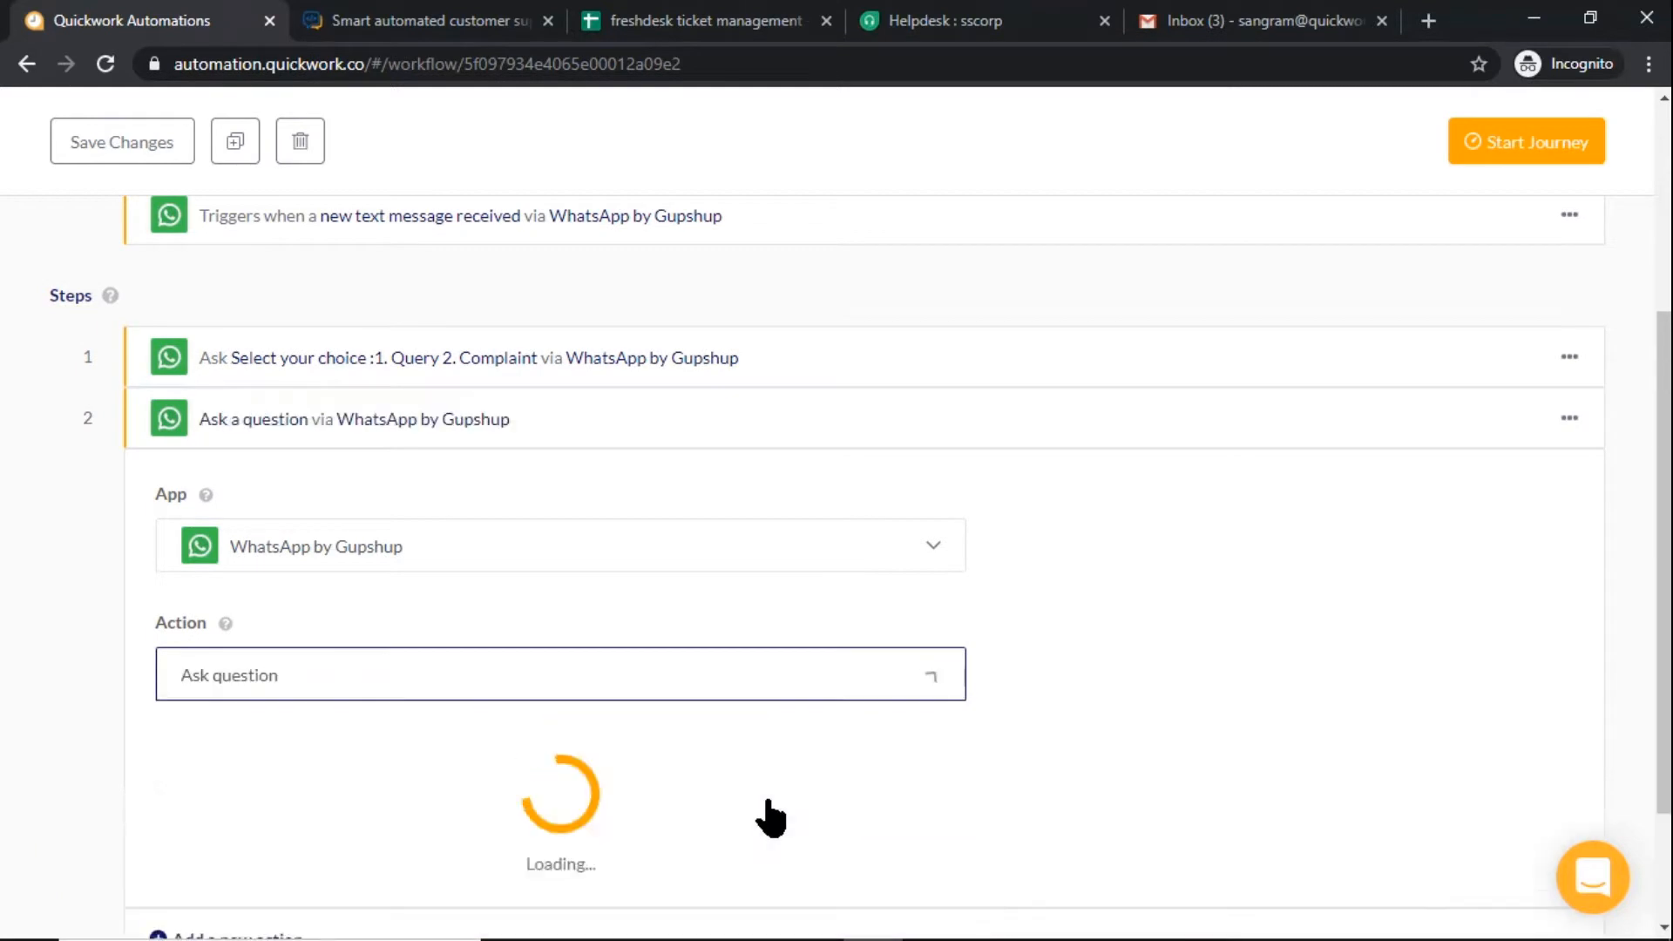
Enter "Enter your email id." as the question text of step 2
scroll(796, 762, "down", 4)
left_click(661, 464)
type("Enter your email id.")
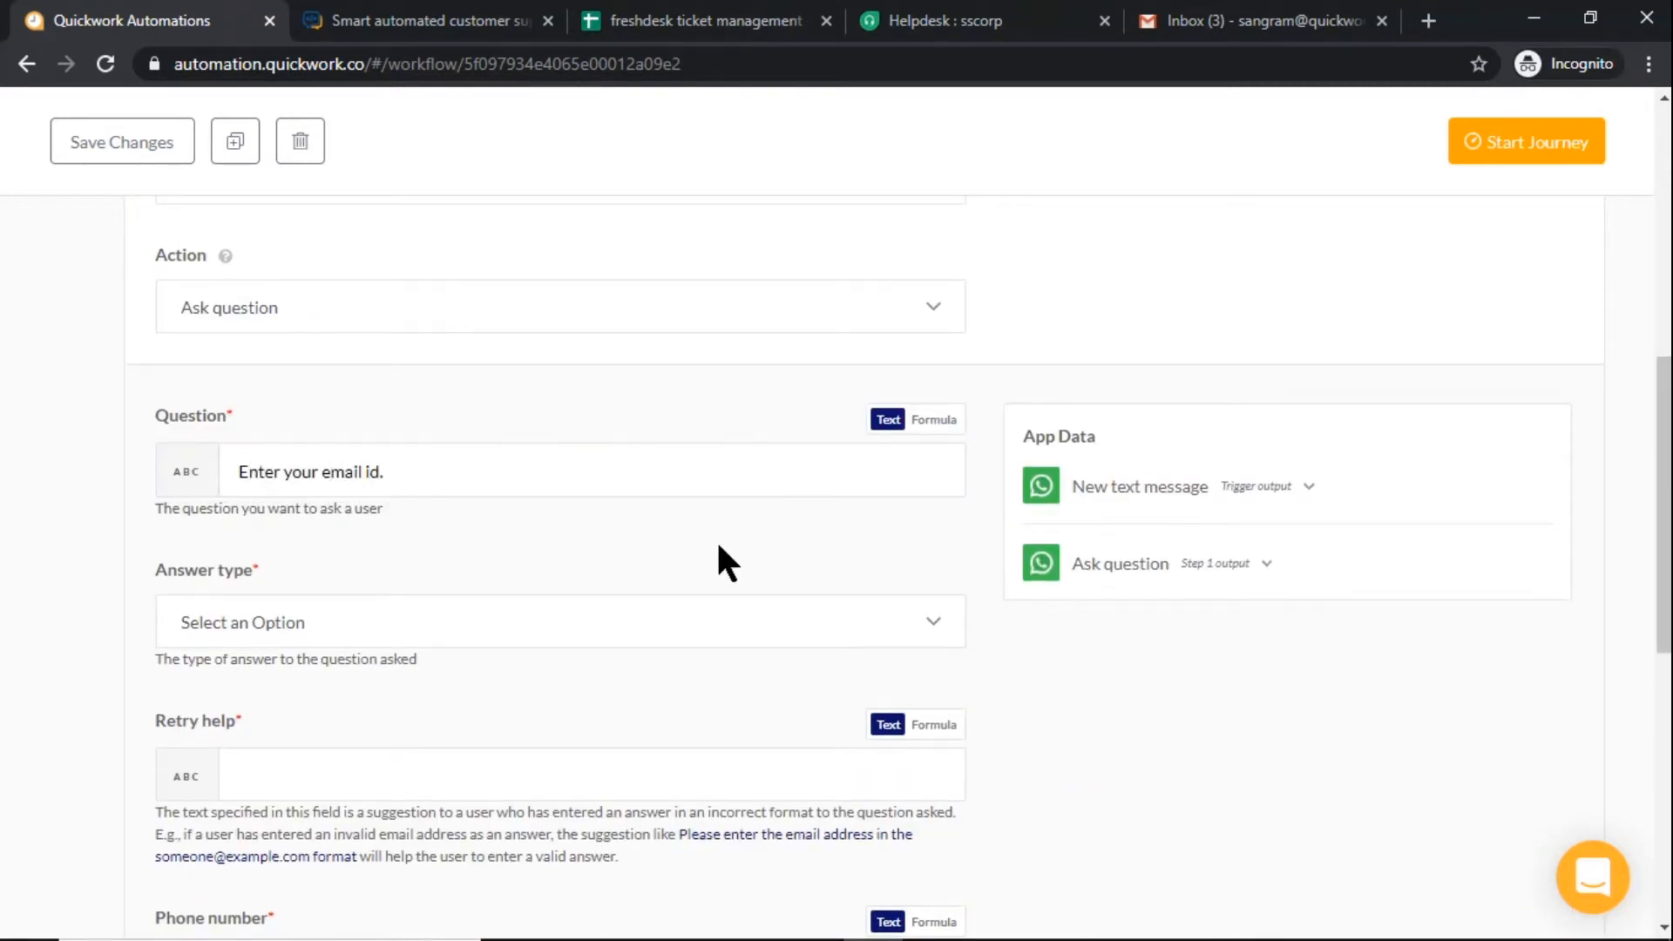
Set the email question's answer type to Email and its retry help to "Provide correct email id."
scroll(717, 541, "down", 3)
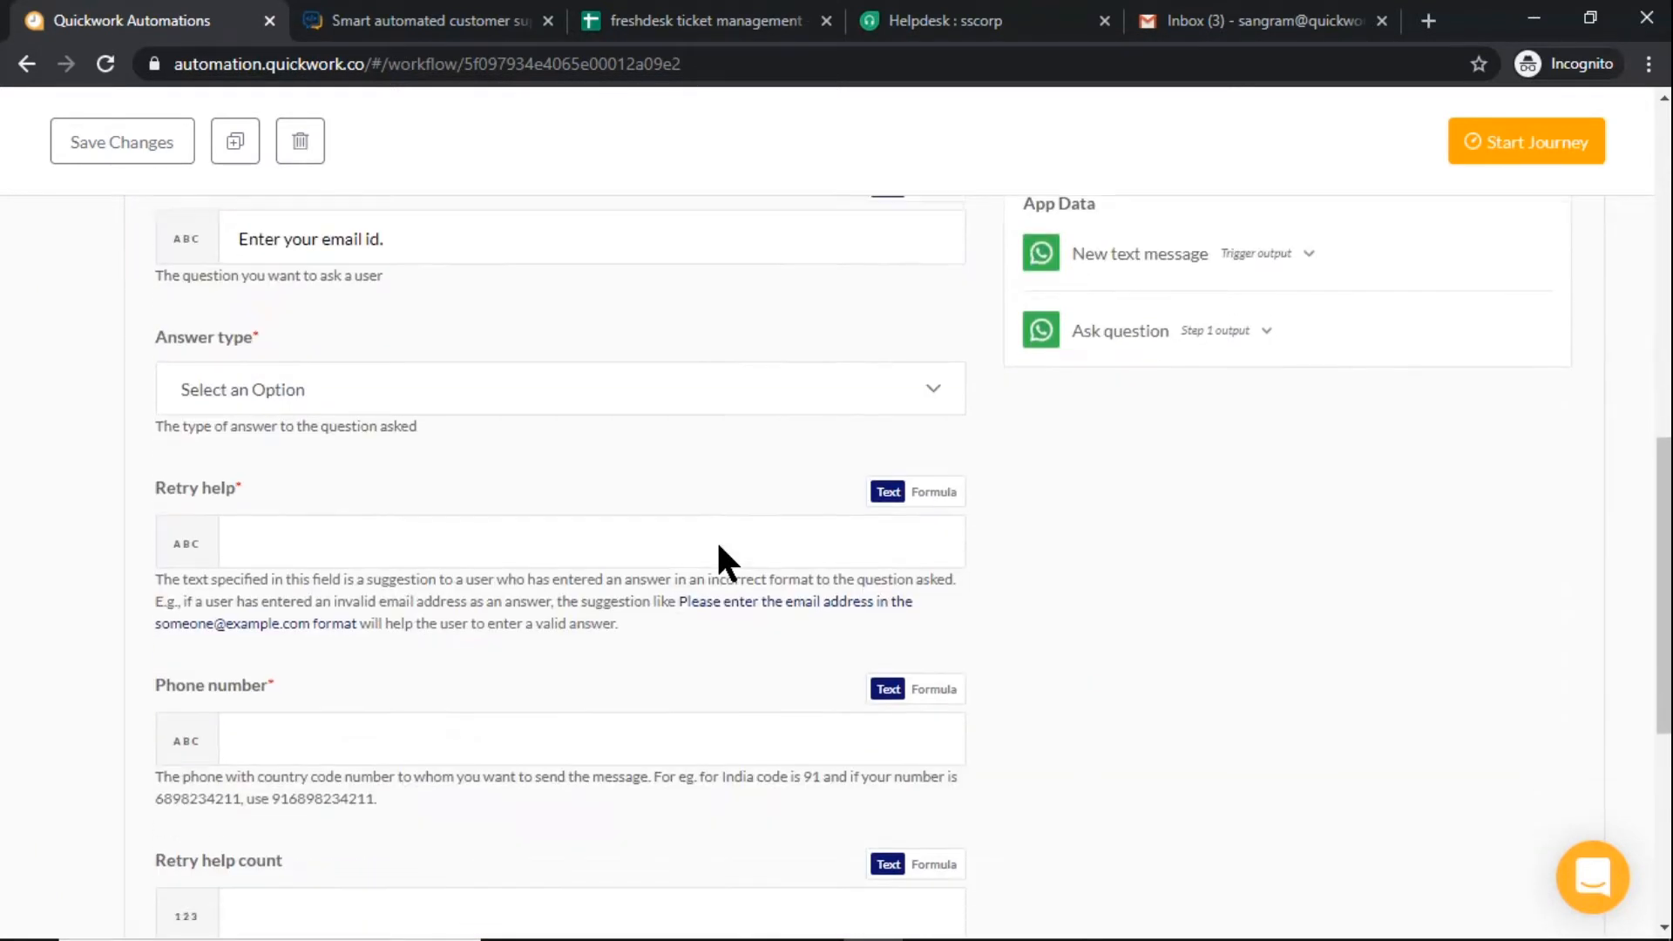
left_click(712, 370)
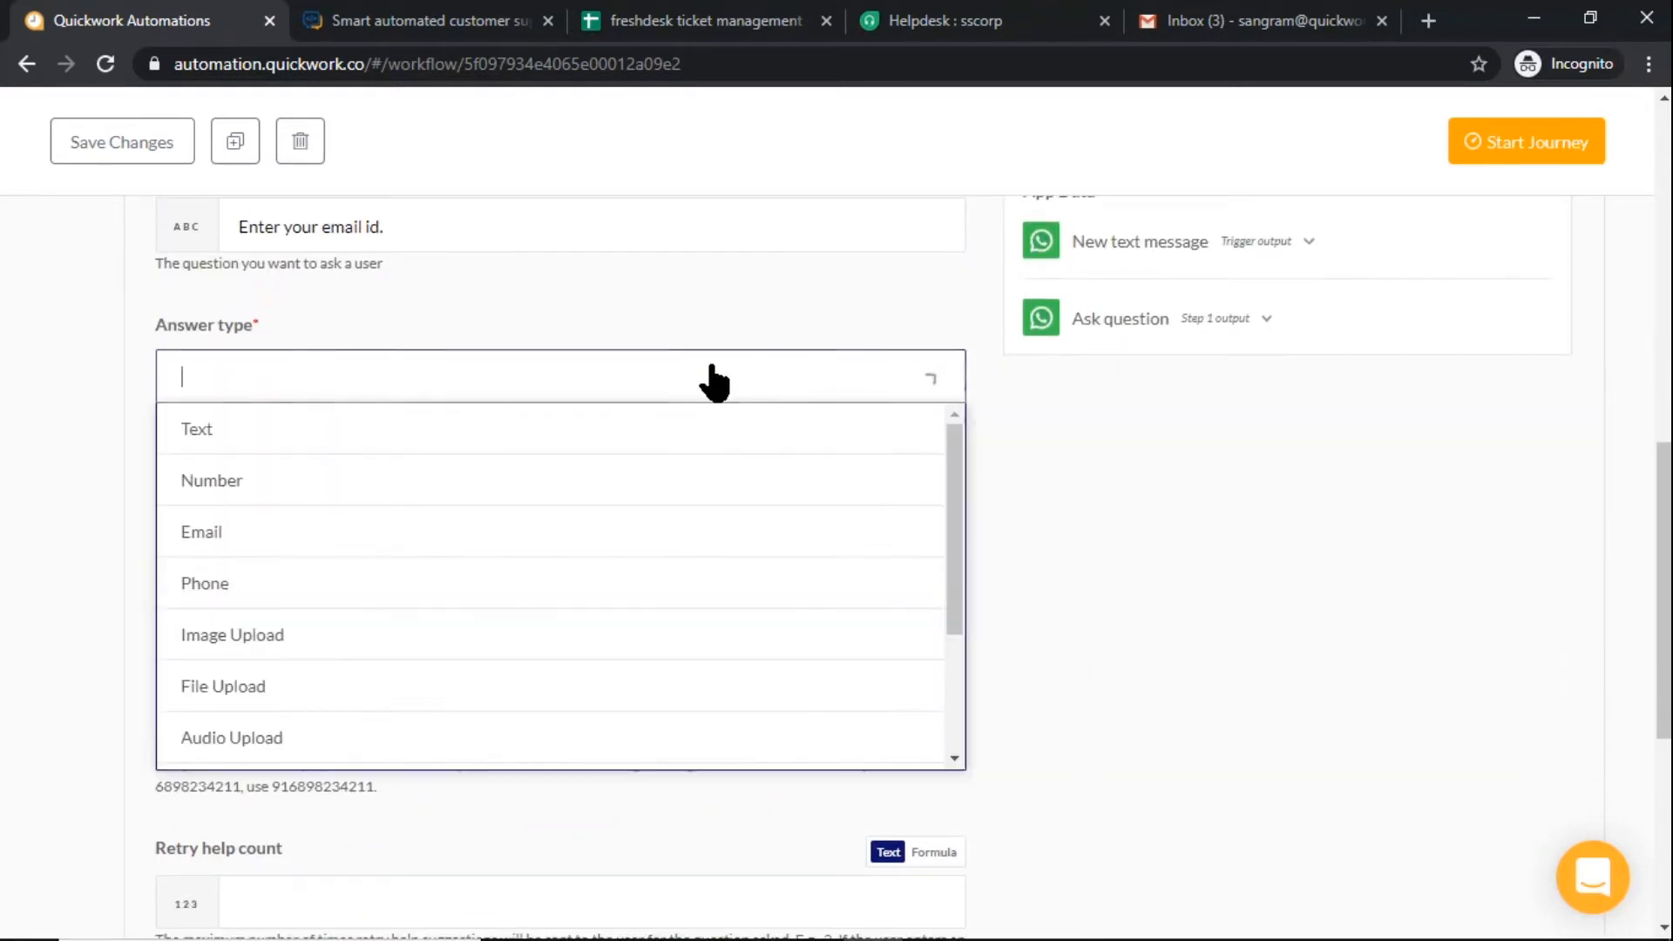
left_click(680, 547)
left_click(676, 530)
type("Provide correct email id.")
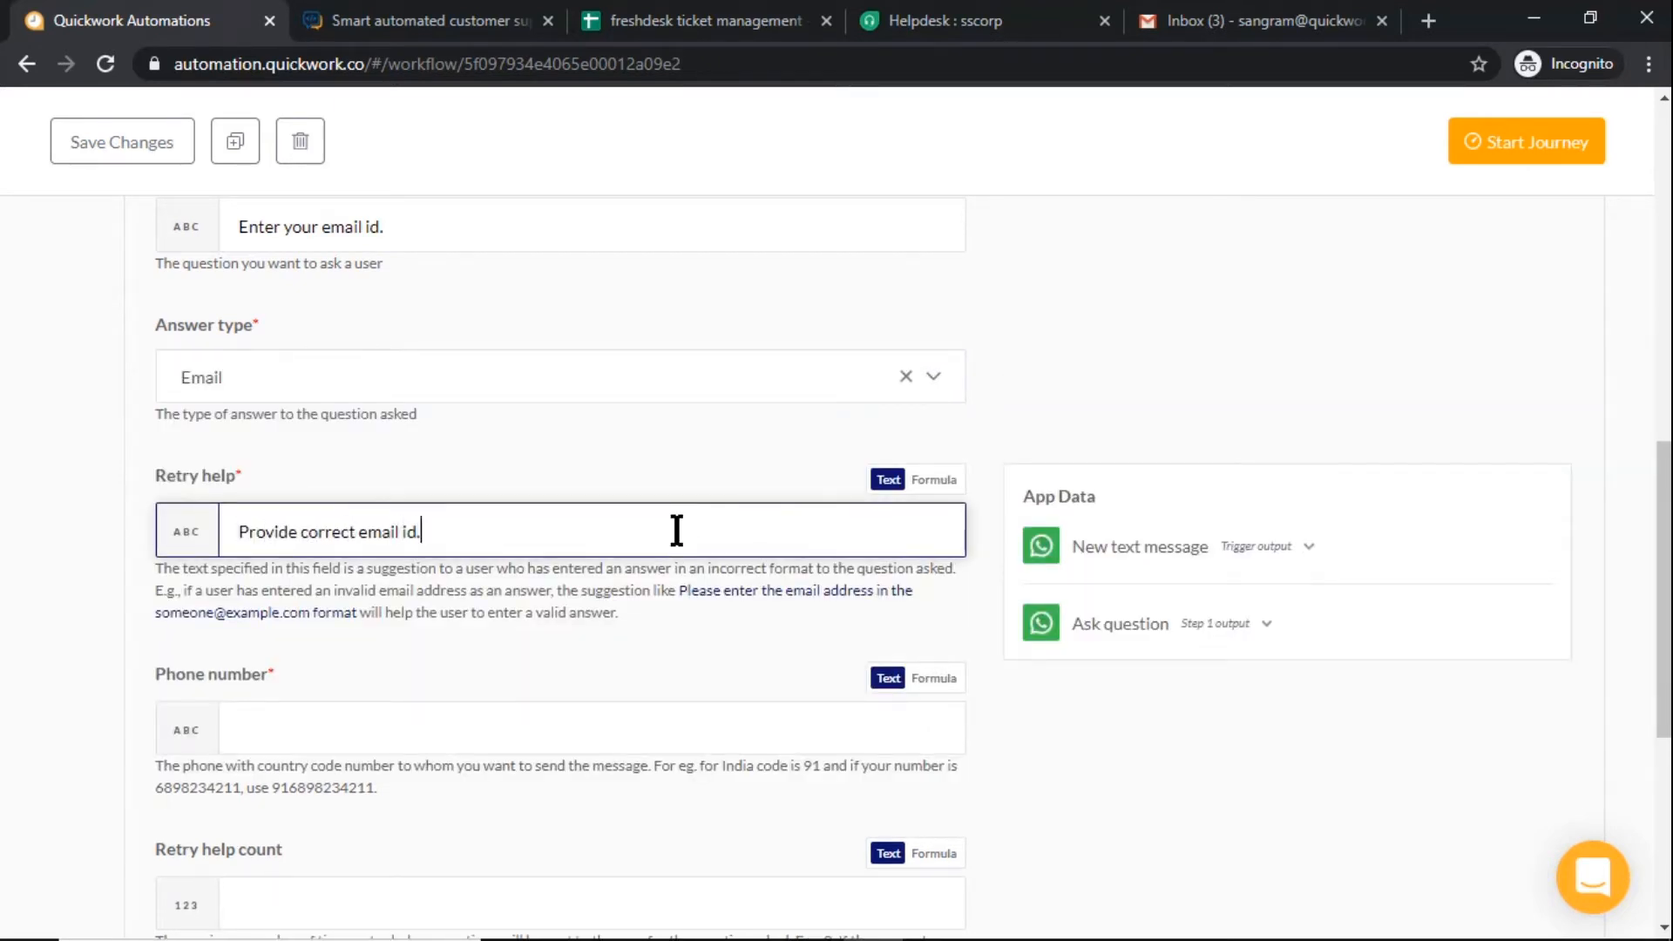
Fill the email question's phone number with the trigger's Sender Id and collapse the step
left_click(688, 726)
scroll(687, 721, "down", 1)
left_click(1126, 630)
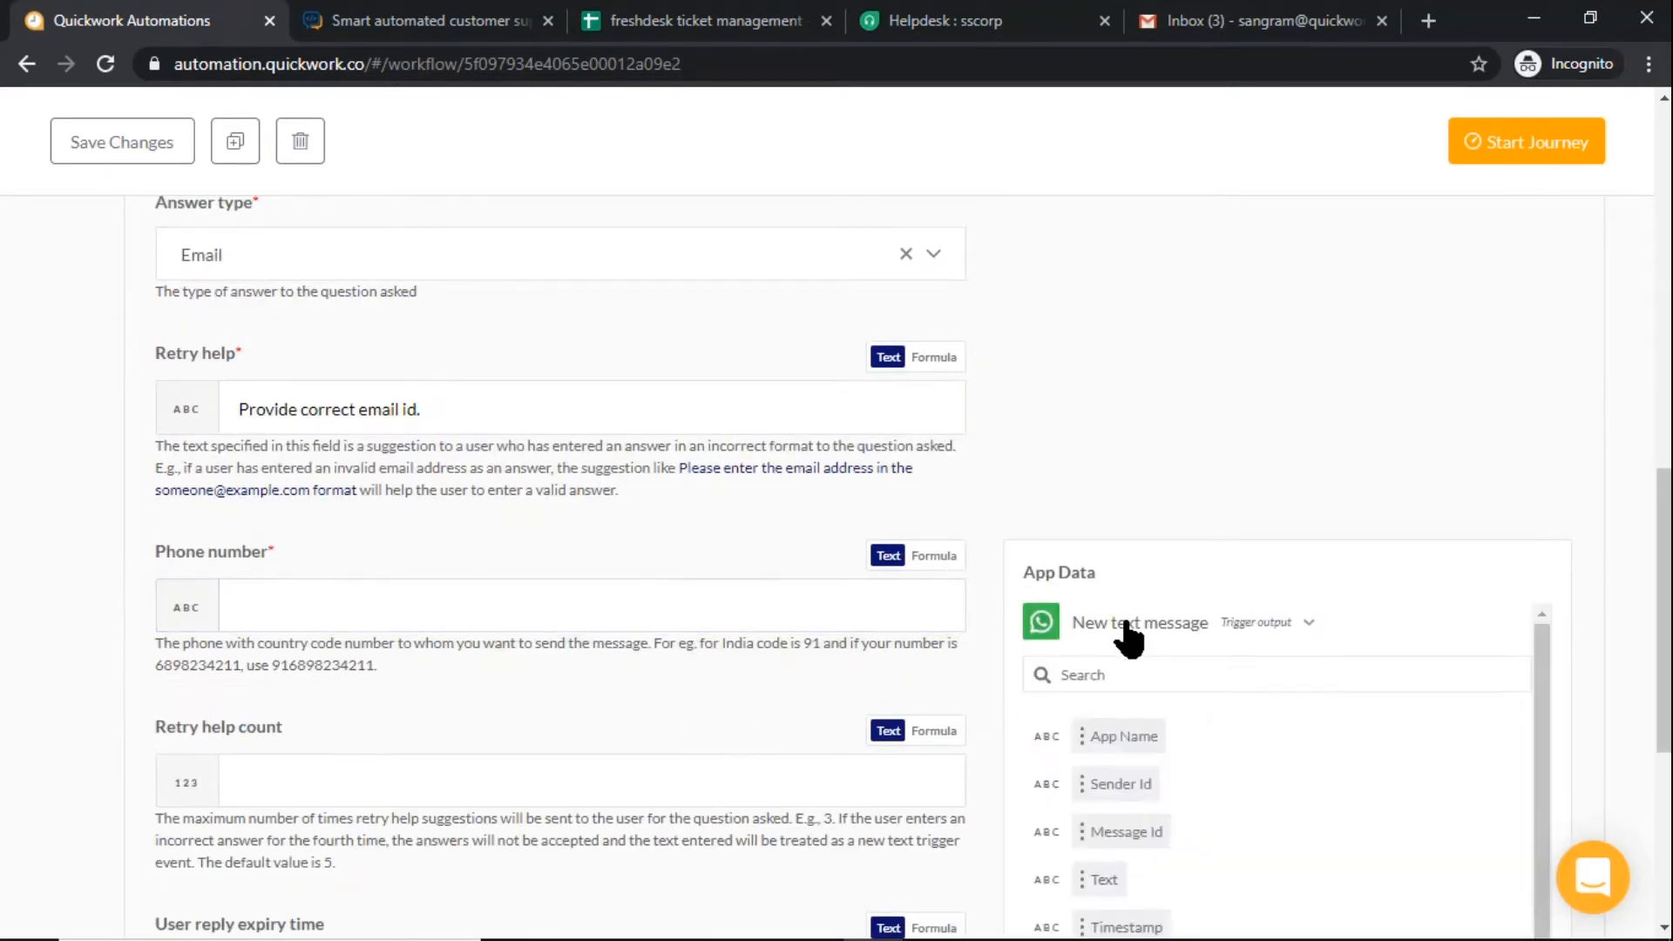
left_click(1110, 782)
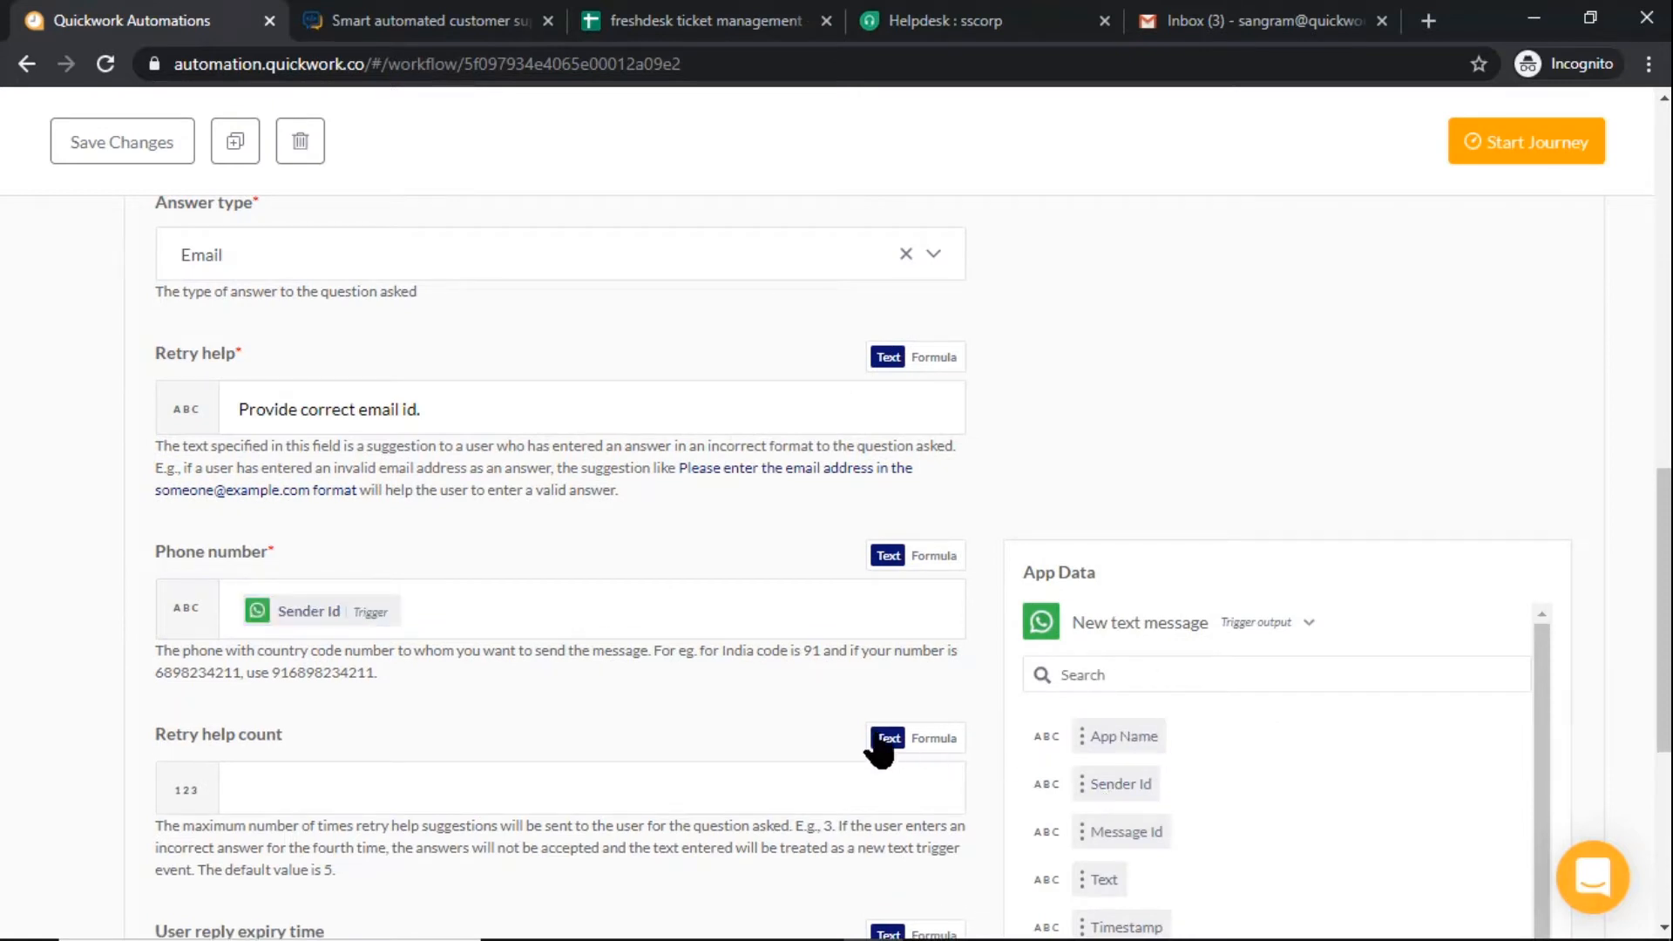
scroll(818, 716, "up", 10)
left_click(835, 562)
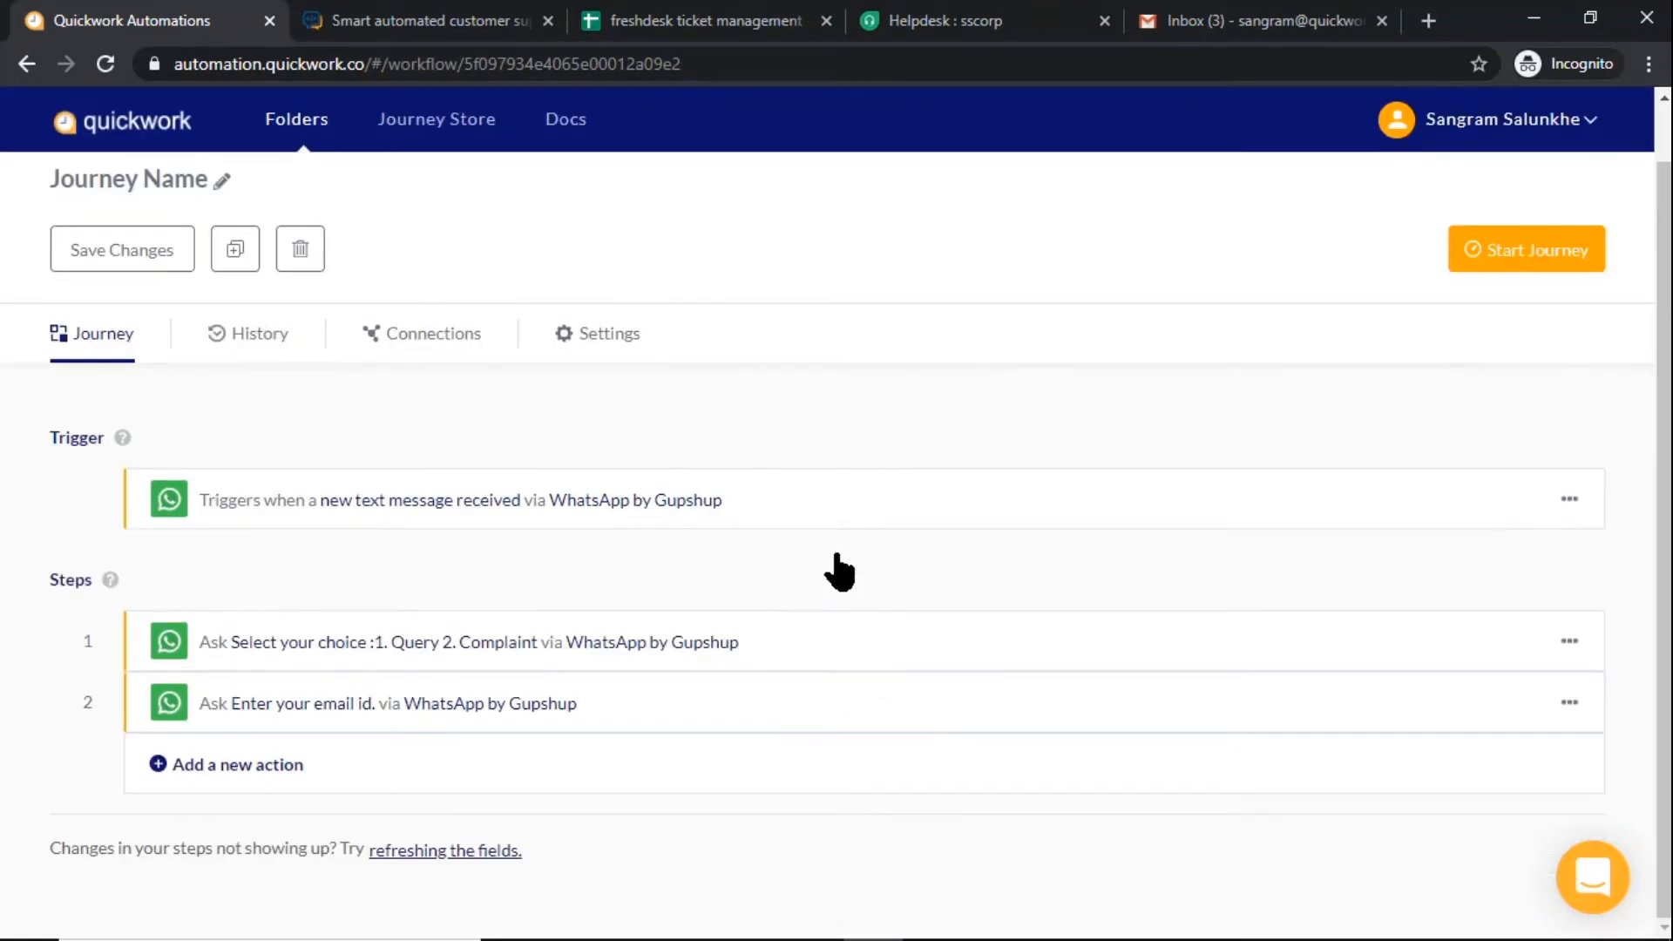
Duplicate the "Enter your email id." question step
left_click(1572, 704)
left_click(1457, 767)
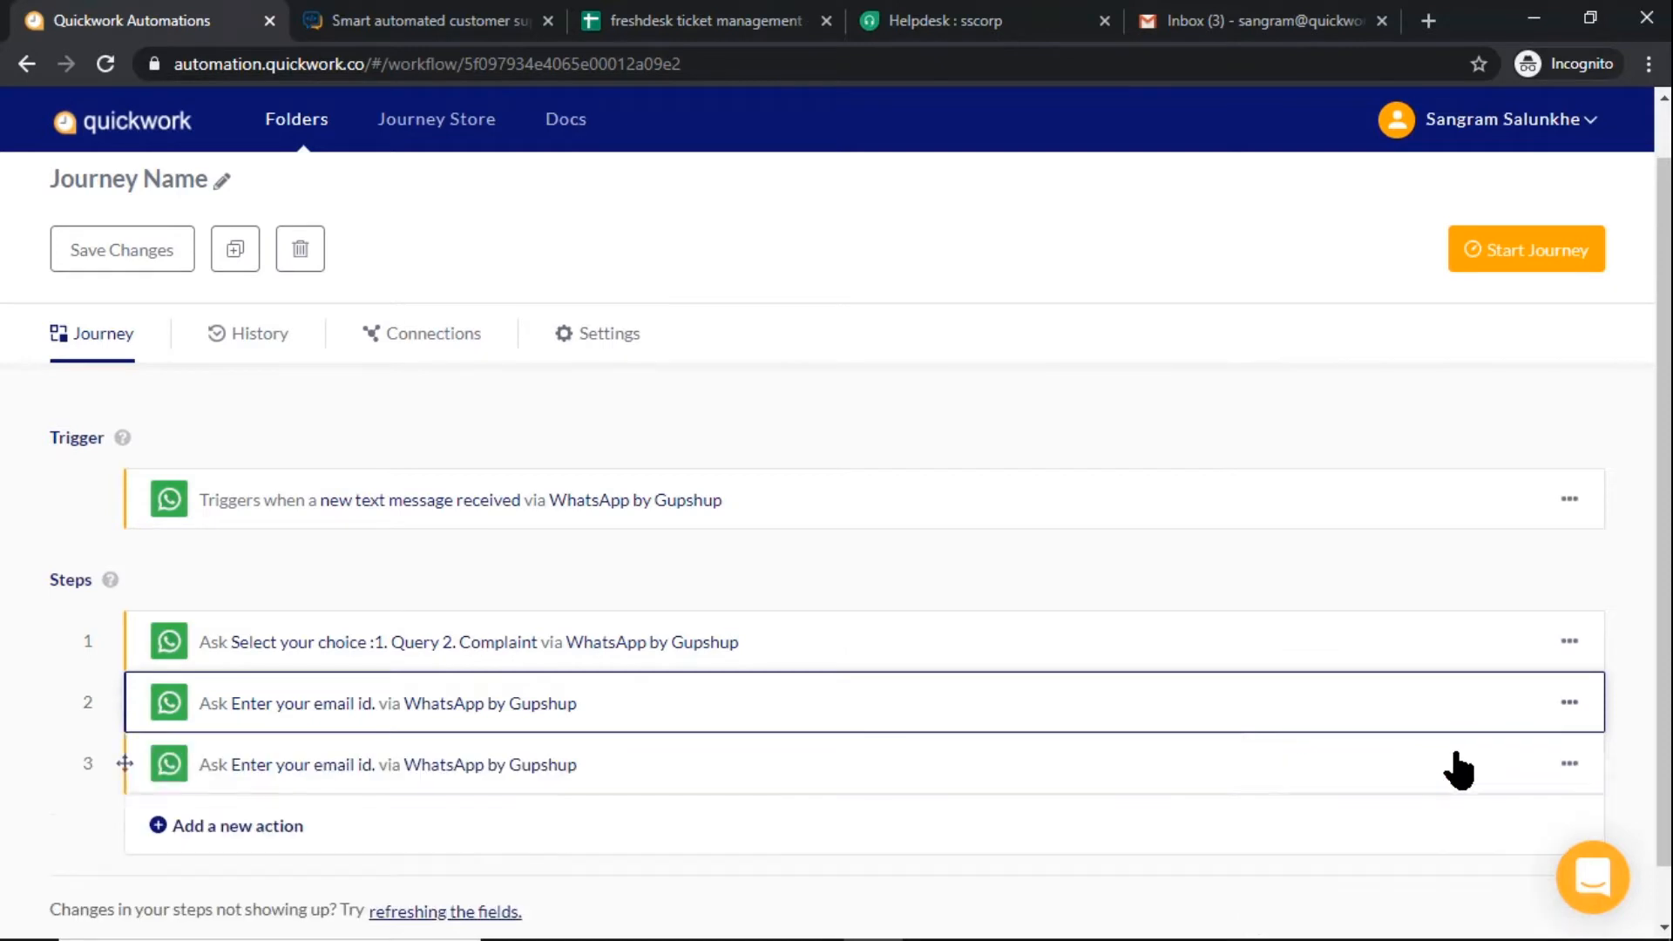
scroll(1271, 739, "down", 1)
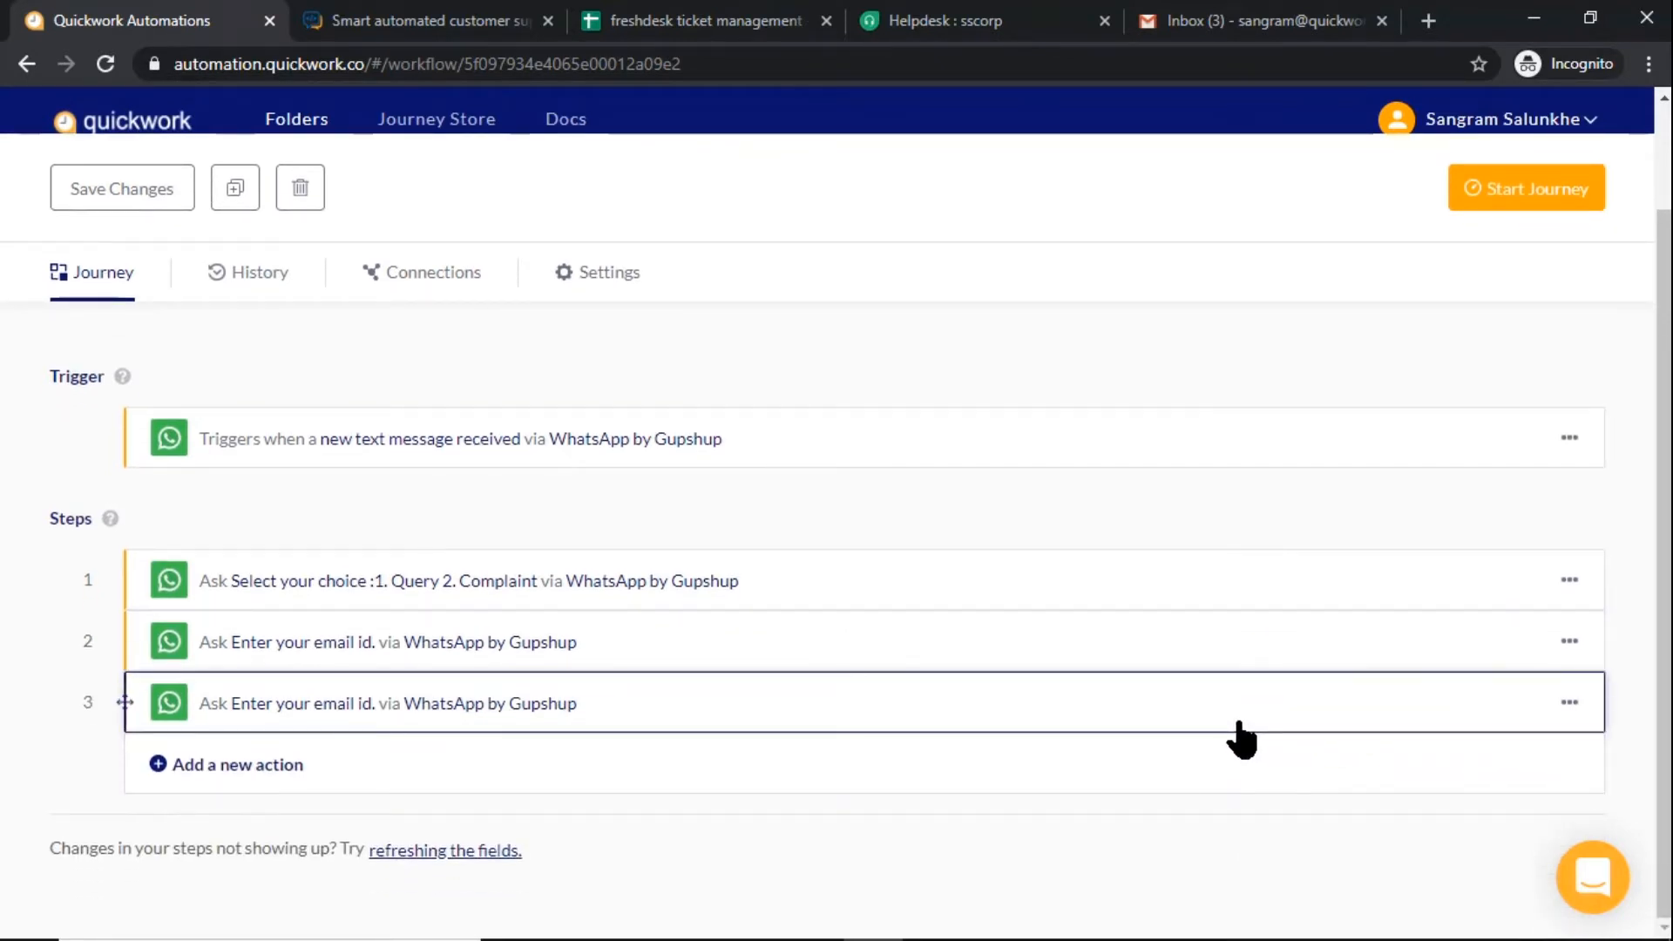
Open the duplicated question in step 3 and replace its question text with "Write your description"
left_click(1242, 741)
scroll(1232, 734, "down", 7)
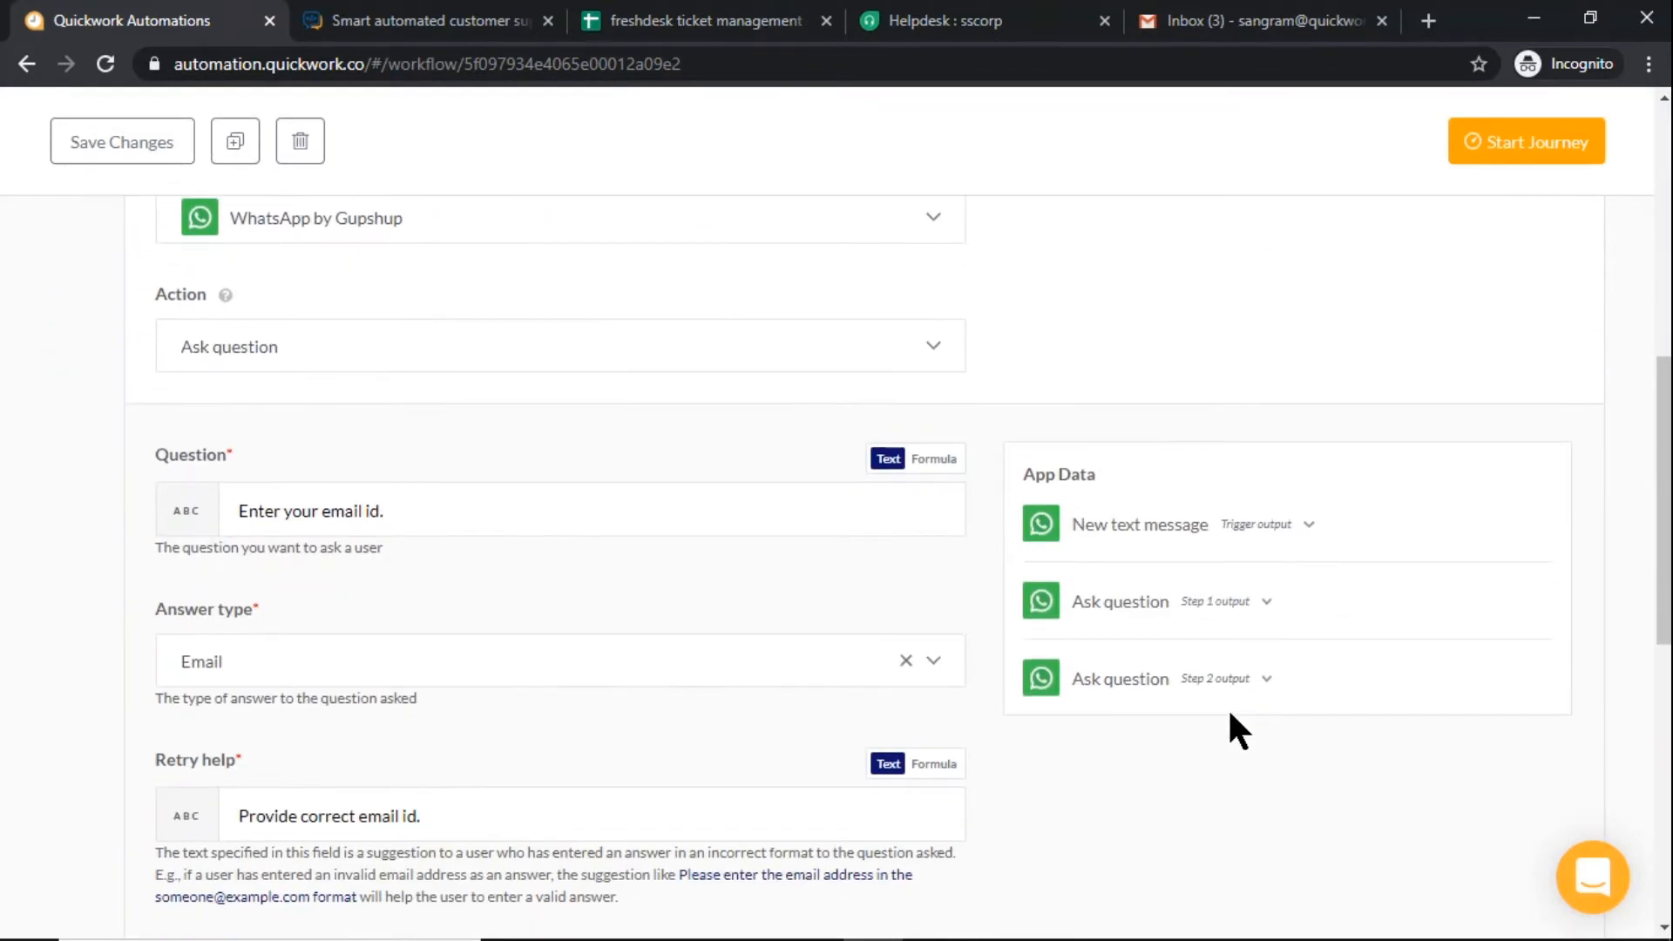
left_click(591, 515)
key("ctrl+a")
type("Write your description")
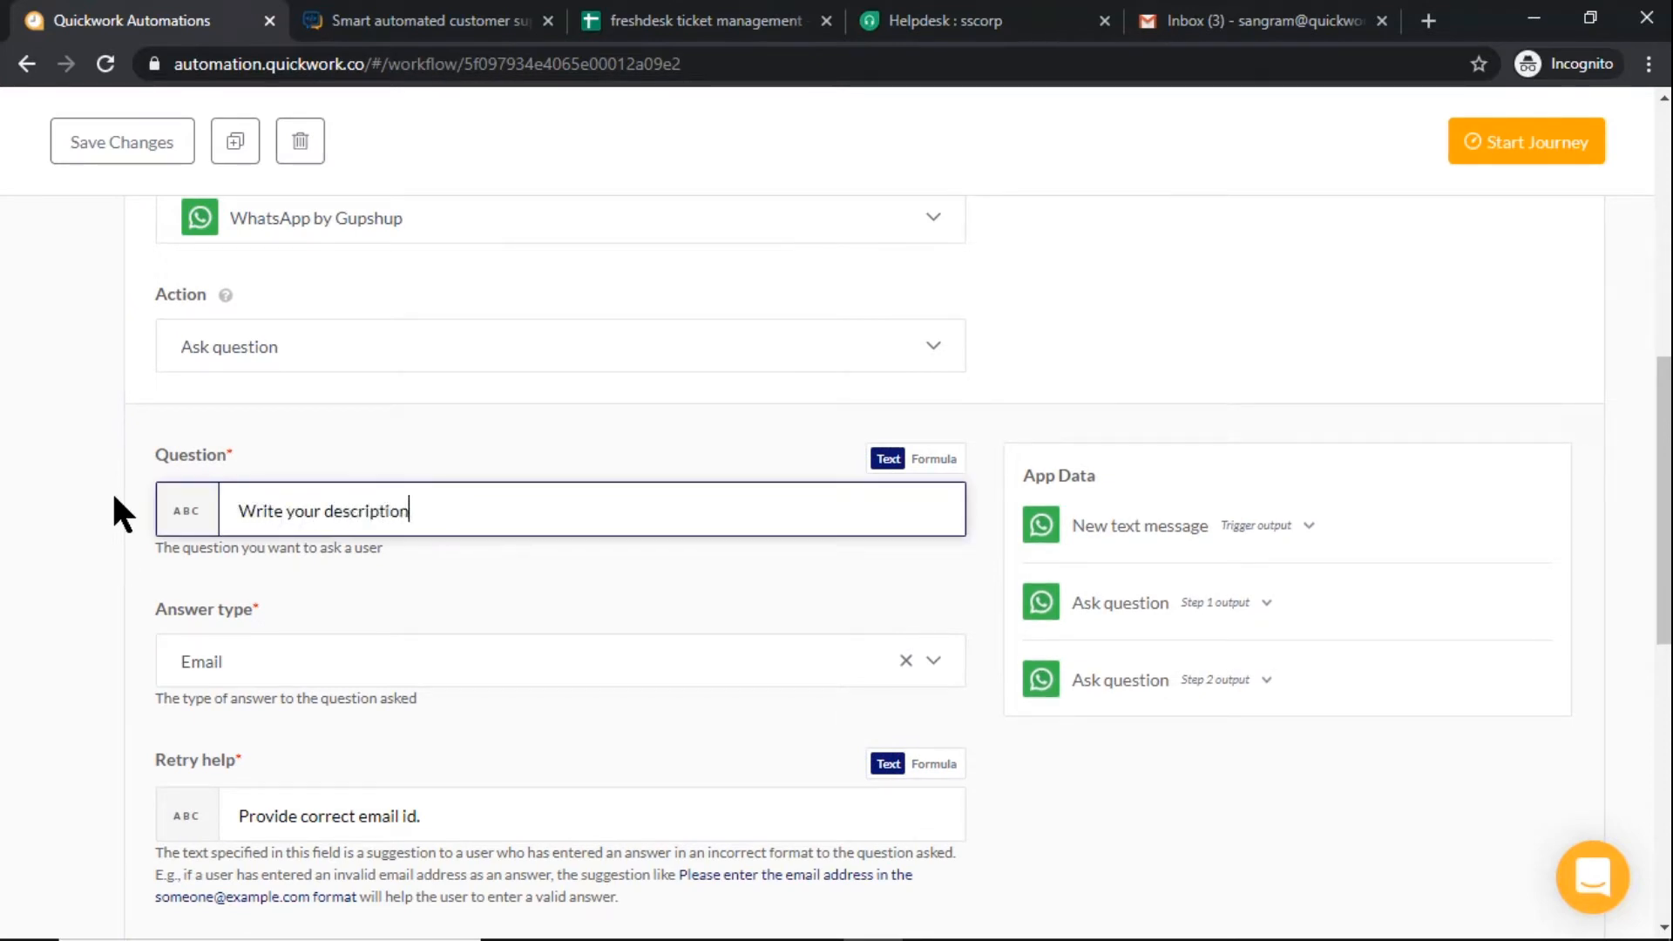
Set the description question's answer type to Text and its retry help to "Add description.", and collapse the step
left_click(259, 661)
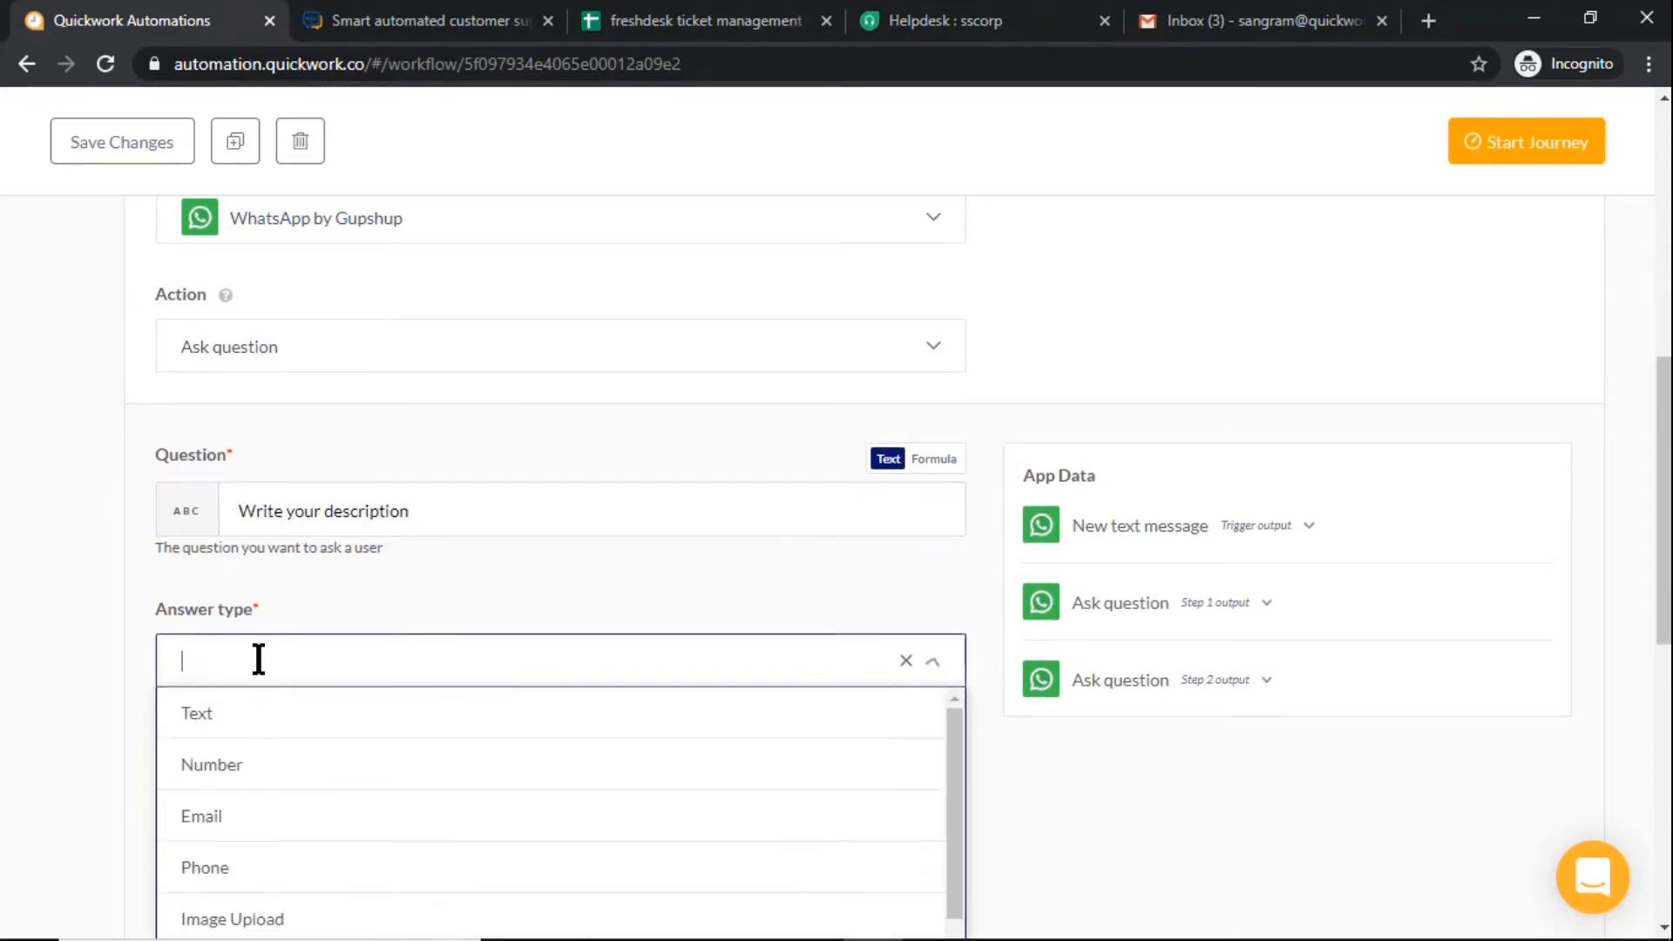
left_click(262, 741)
scroll(261, 735, "down", 4)
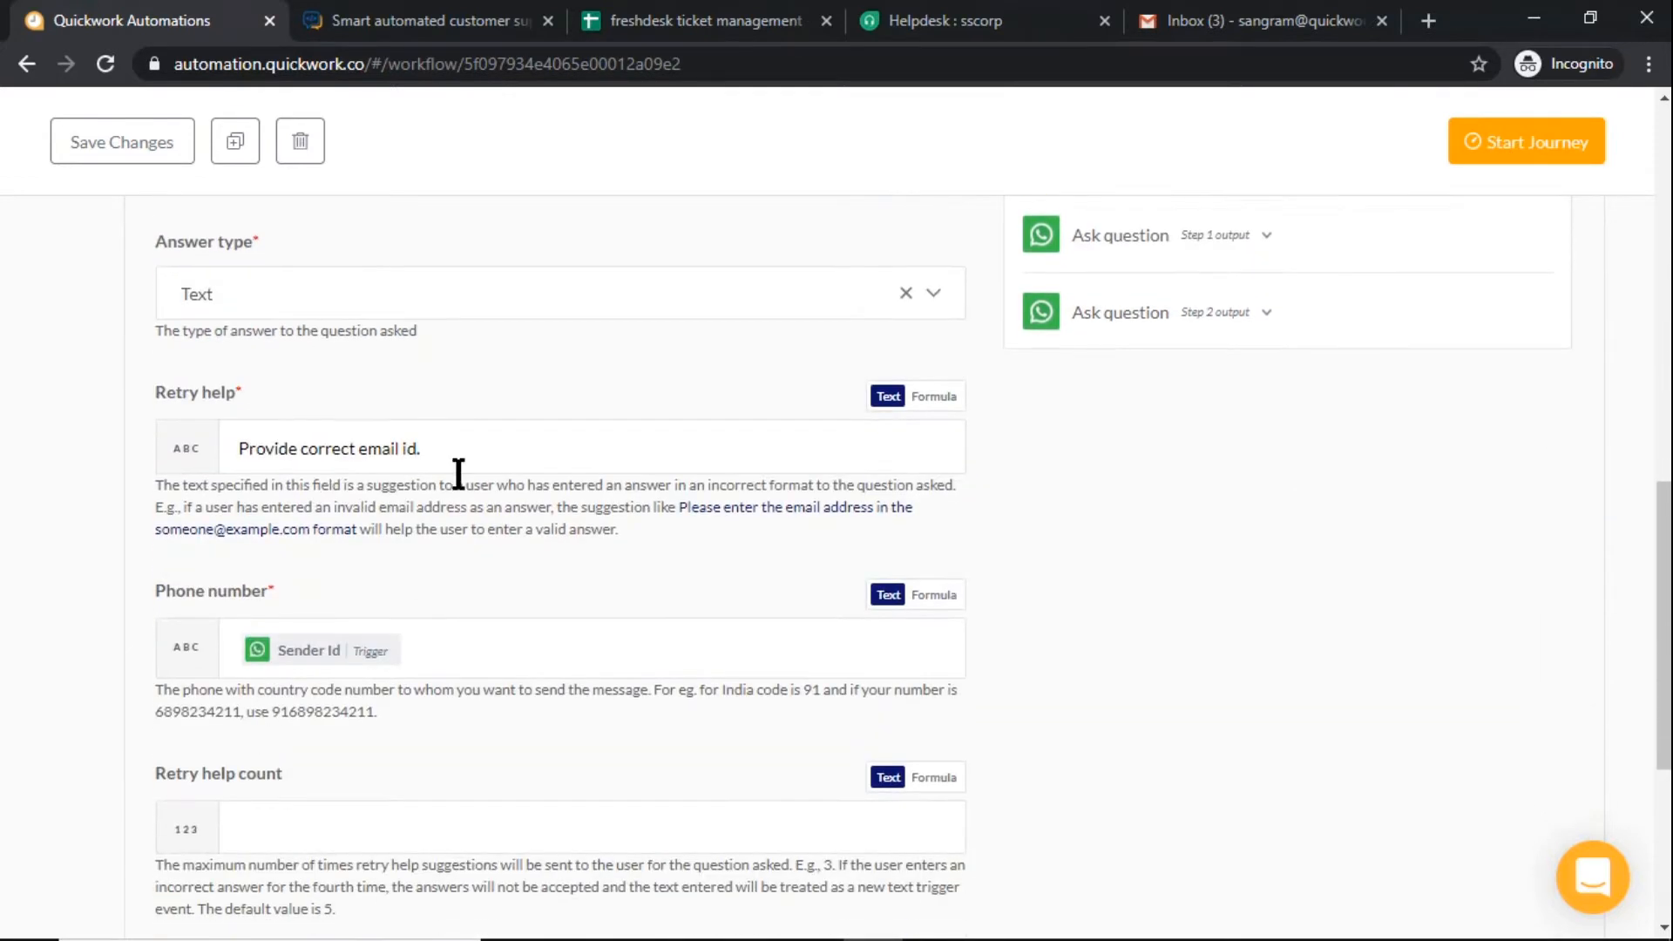
left_click_drag(460, 453, 206, 429)
key("BackSpace")
type("Add description.")
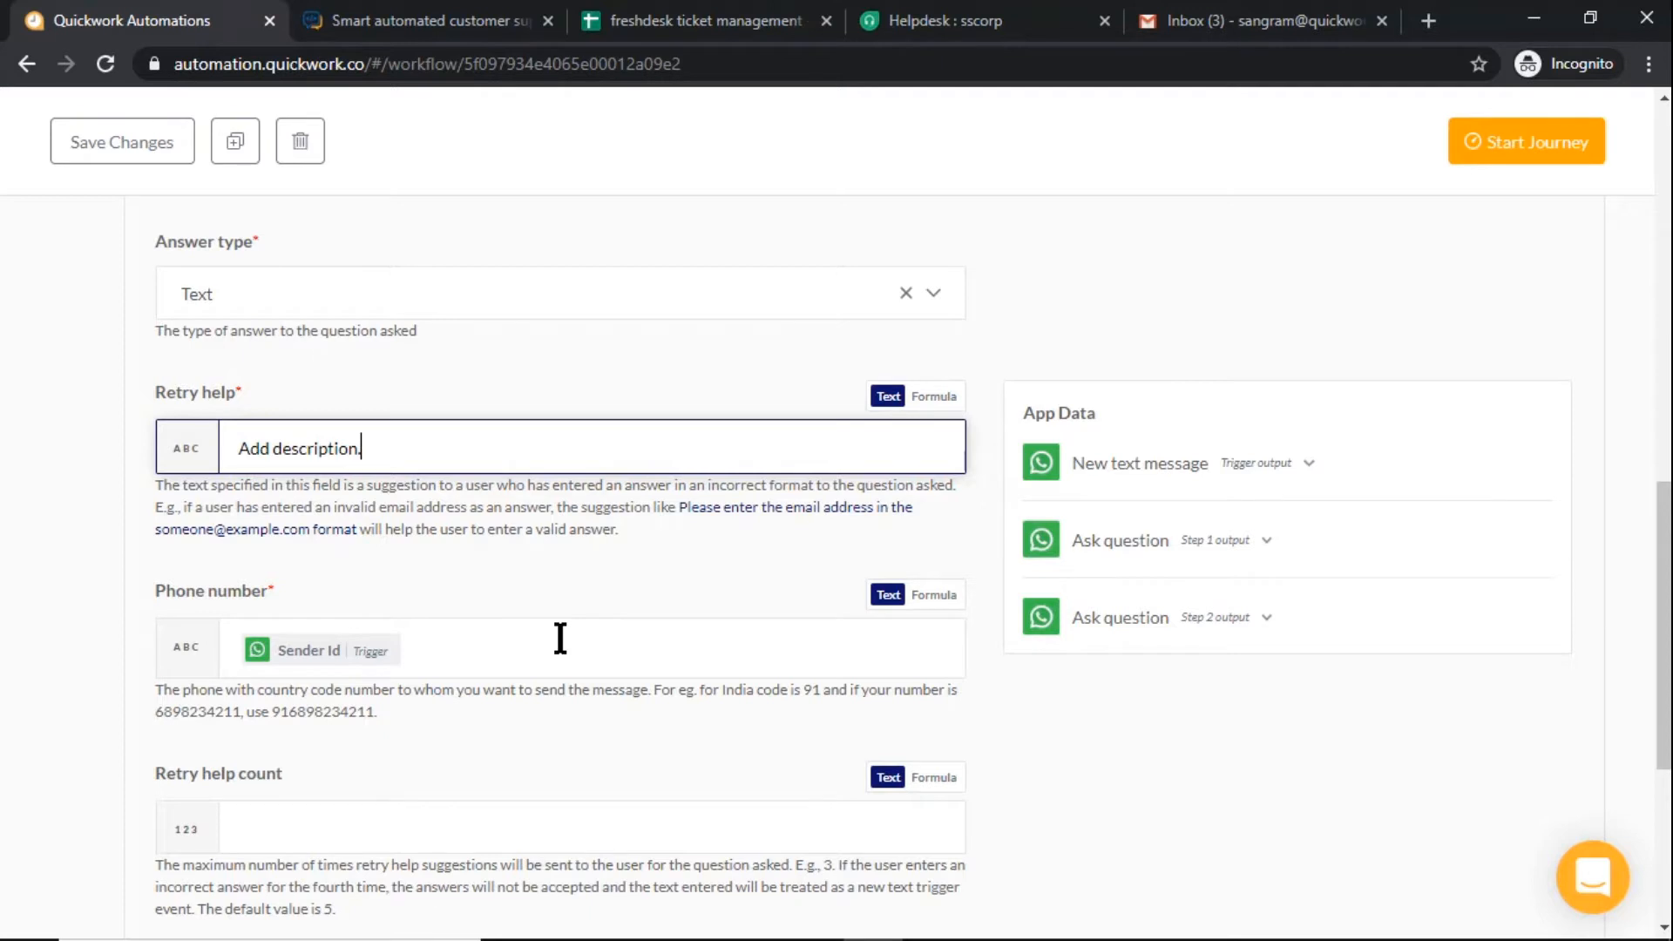
scroll(560, 638, "up", 7)
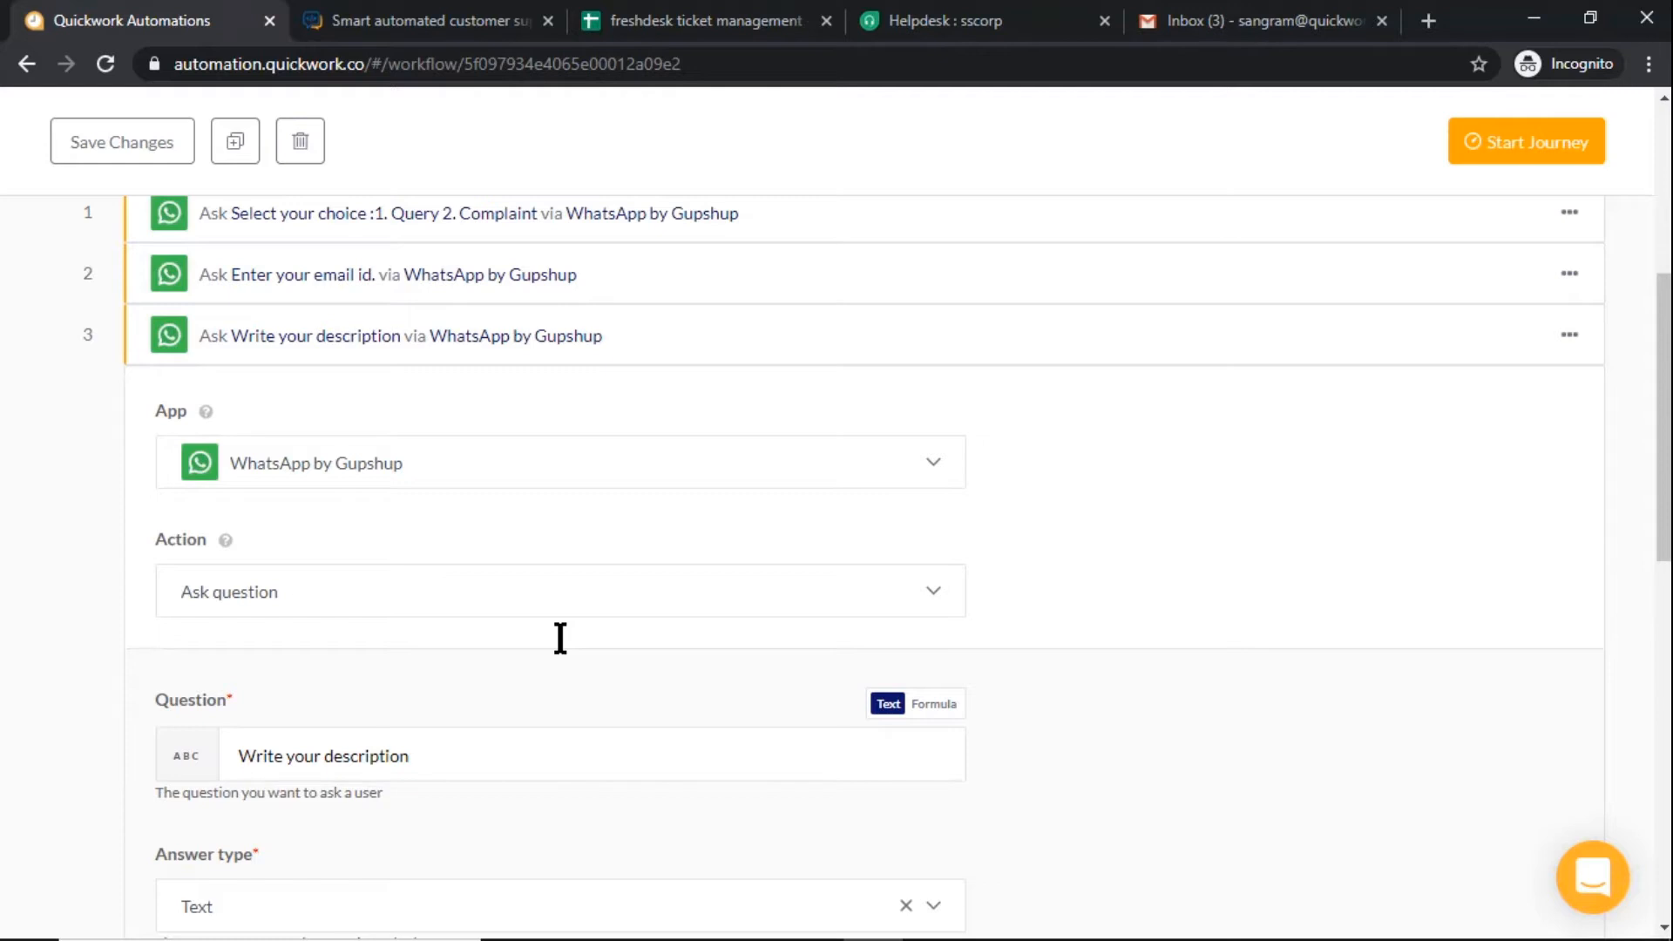
left_click(610, 336)
Add a simple action as step 4 using Freshdesk with the Create ticket action
left_click(541, 767)
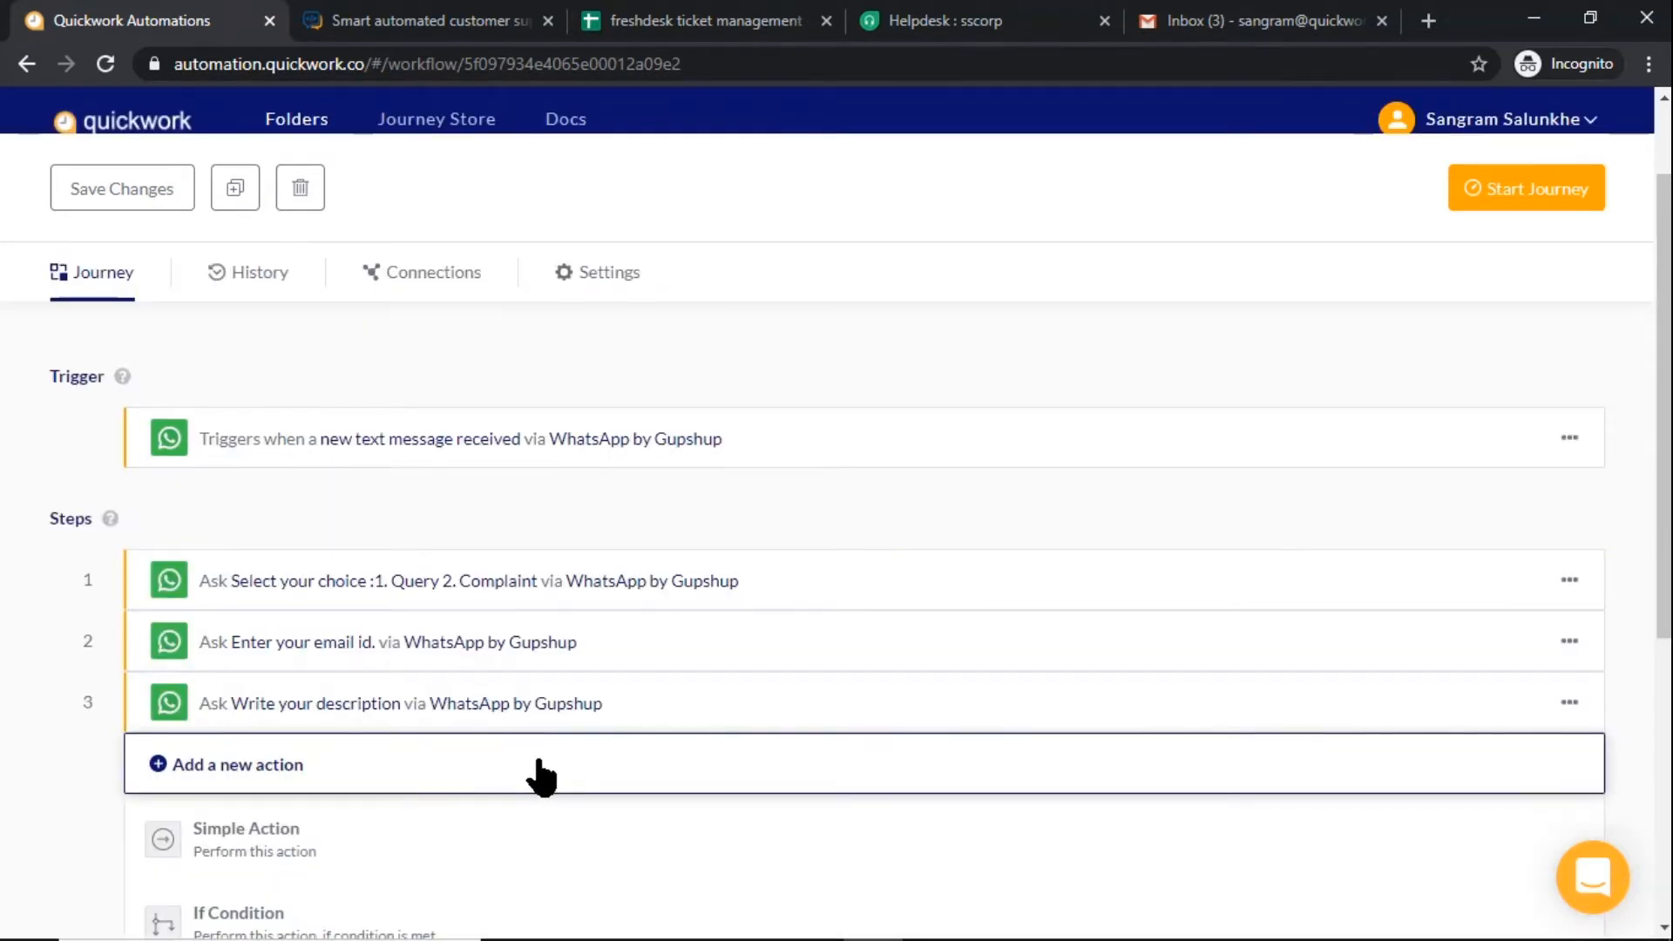
scroll(540, 767, "down", 1)
left_click(541, 710)
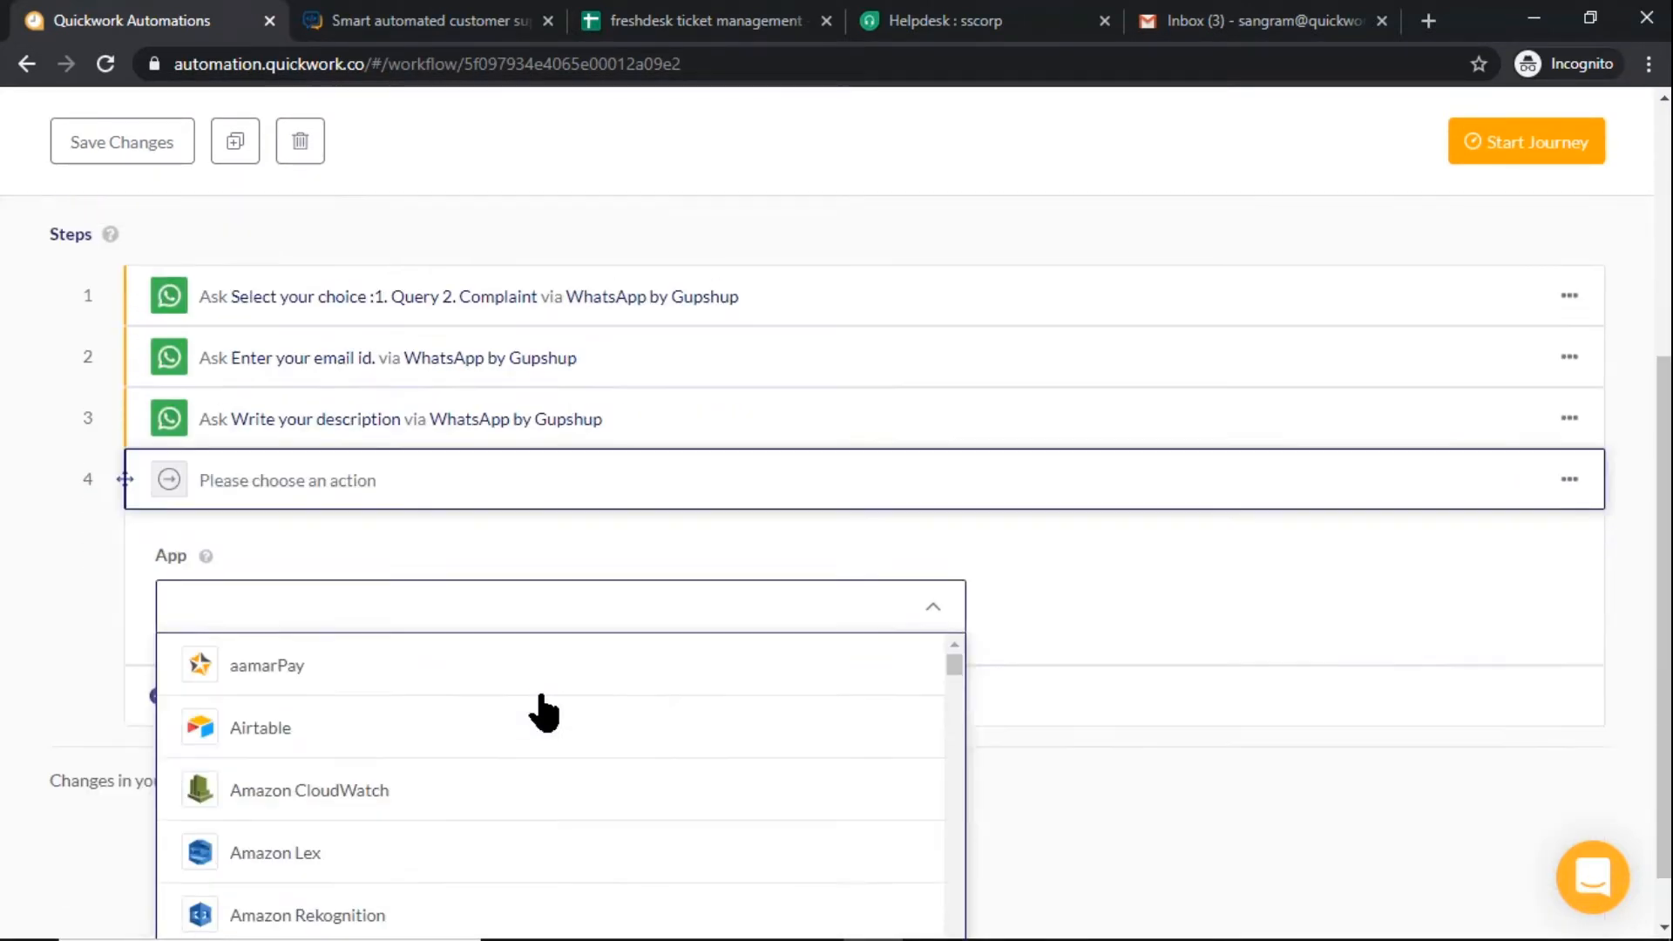
type("fre")
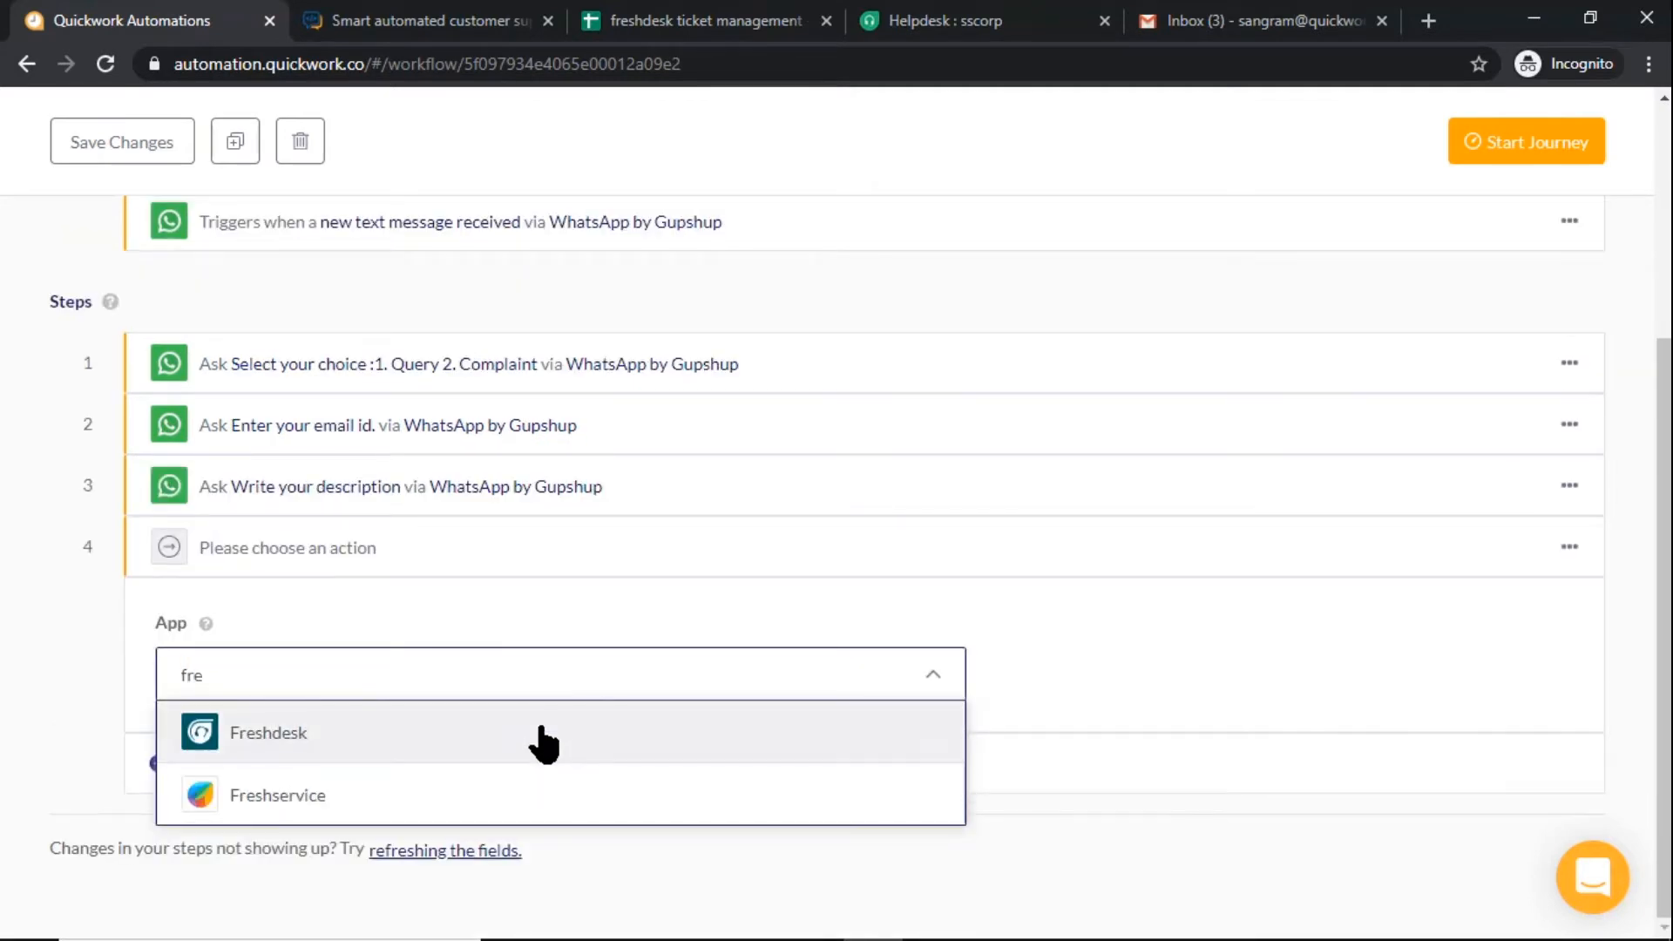
left_click(542, 744)
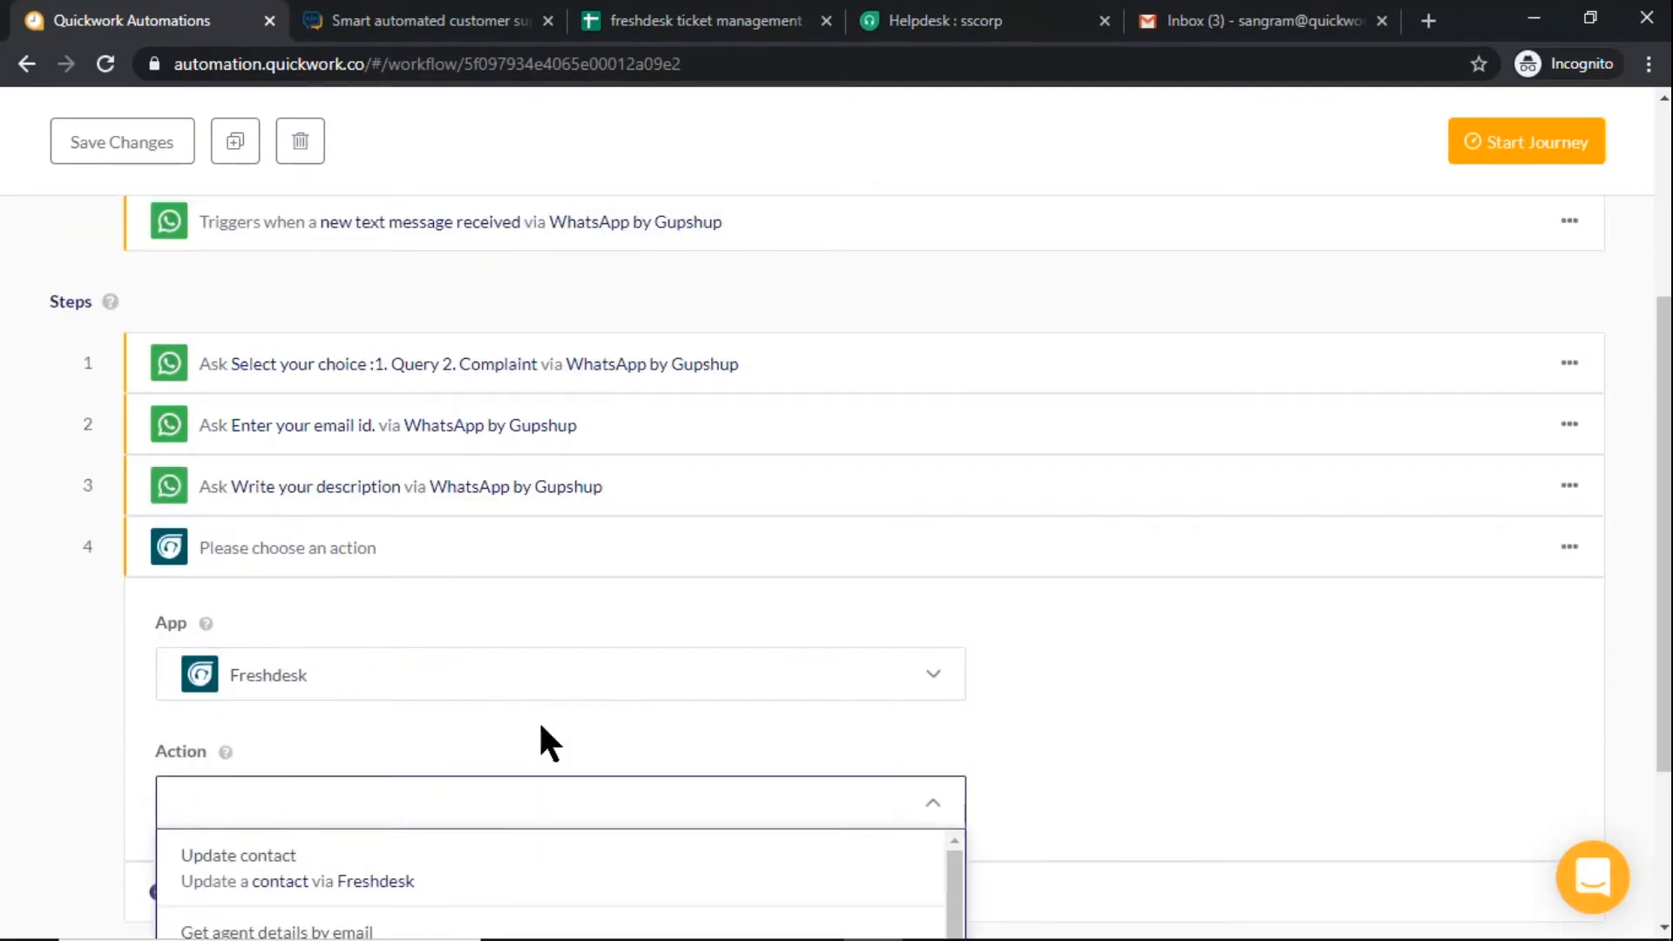
scroll(540, 726, "down", 1)
scroll(546, 735, "down", 3)
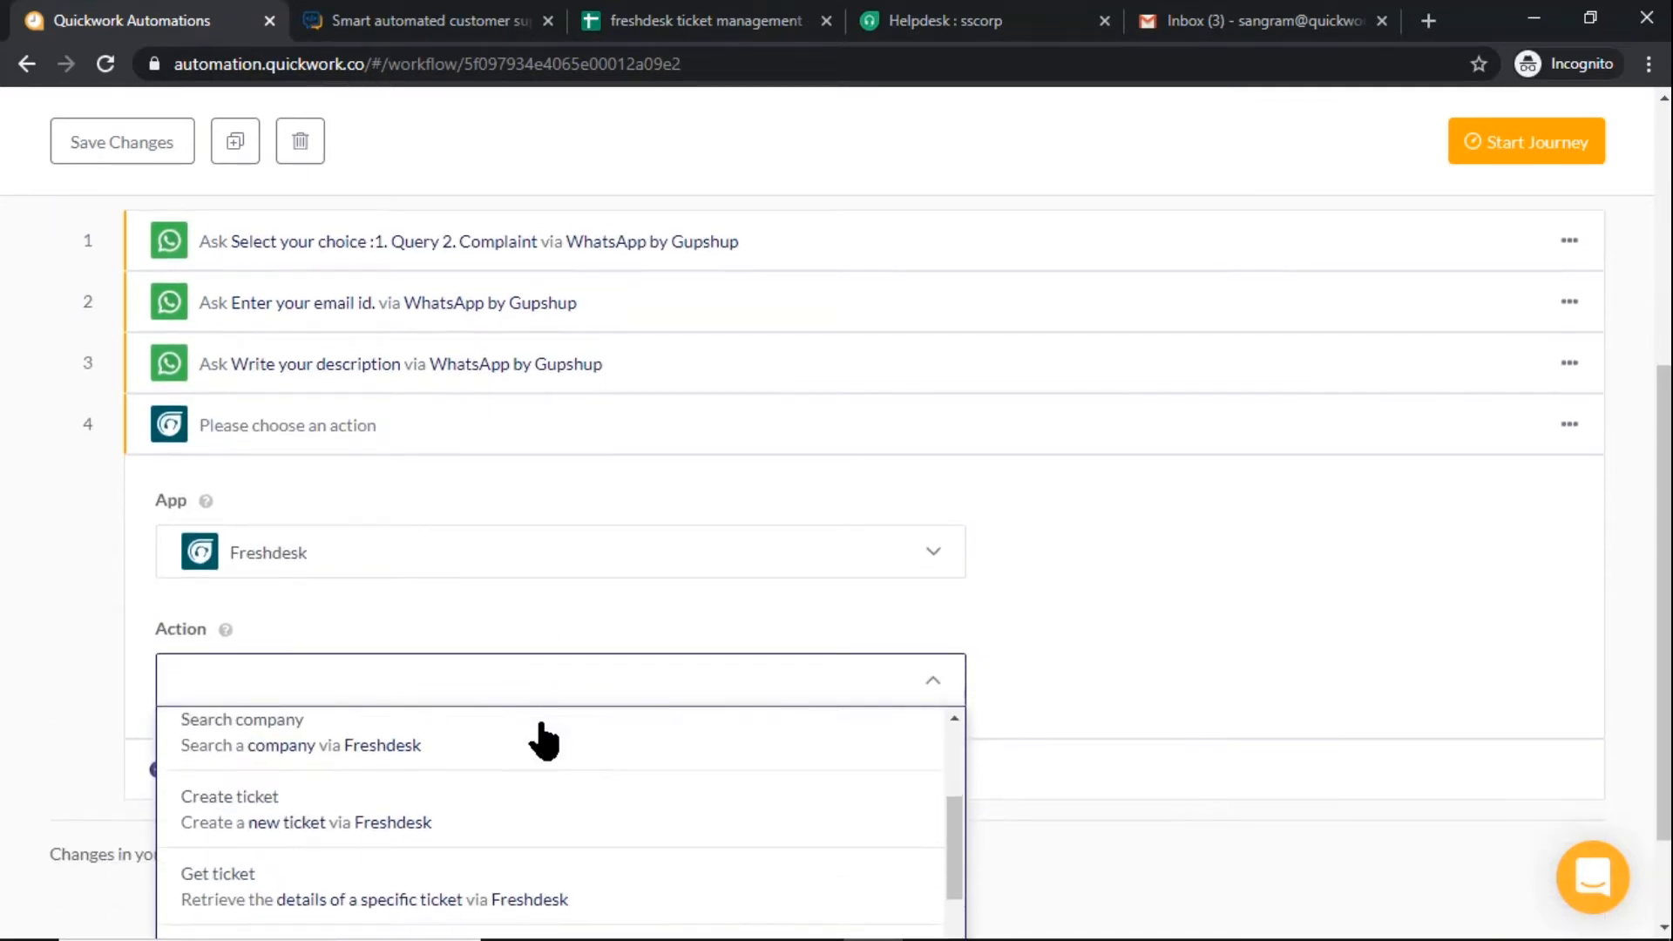
left_click(556, 815)
Start a new Freshdesk connection for the ticket step and name it "freshdesk"
scroll(687, 780, "down", 3)
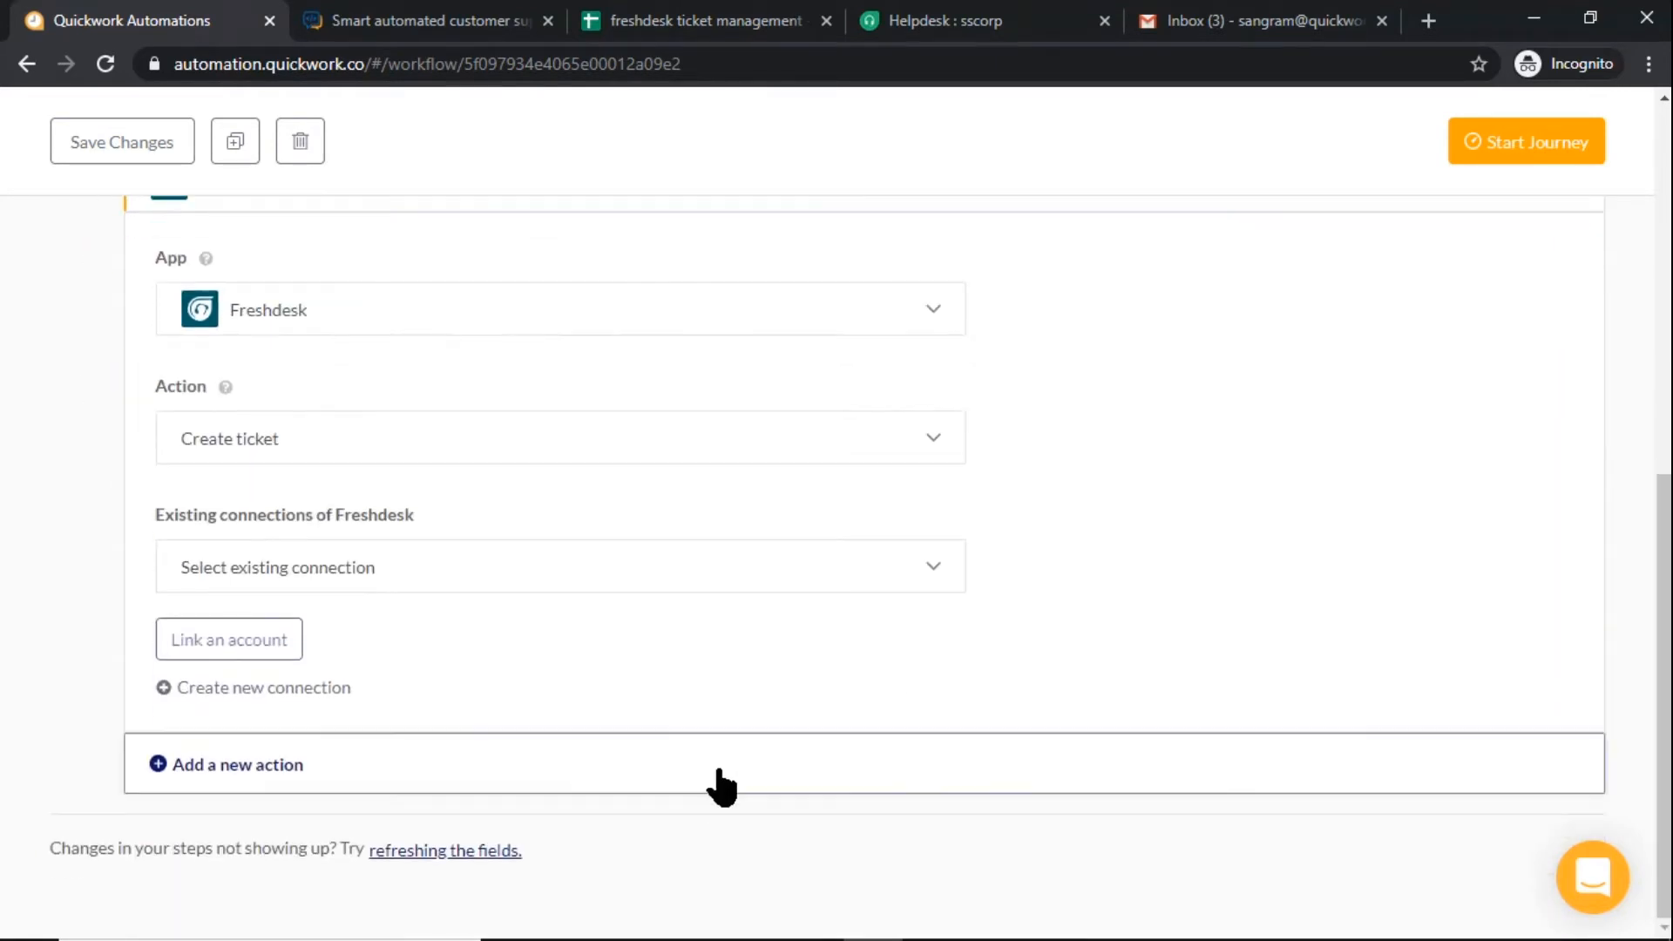
left_click(259, 689)
left_click(262, 697)
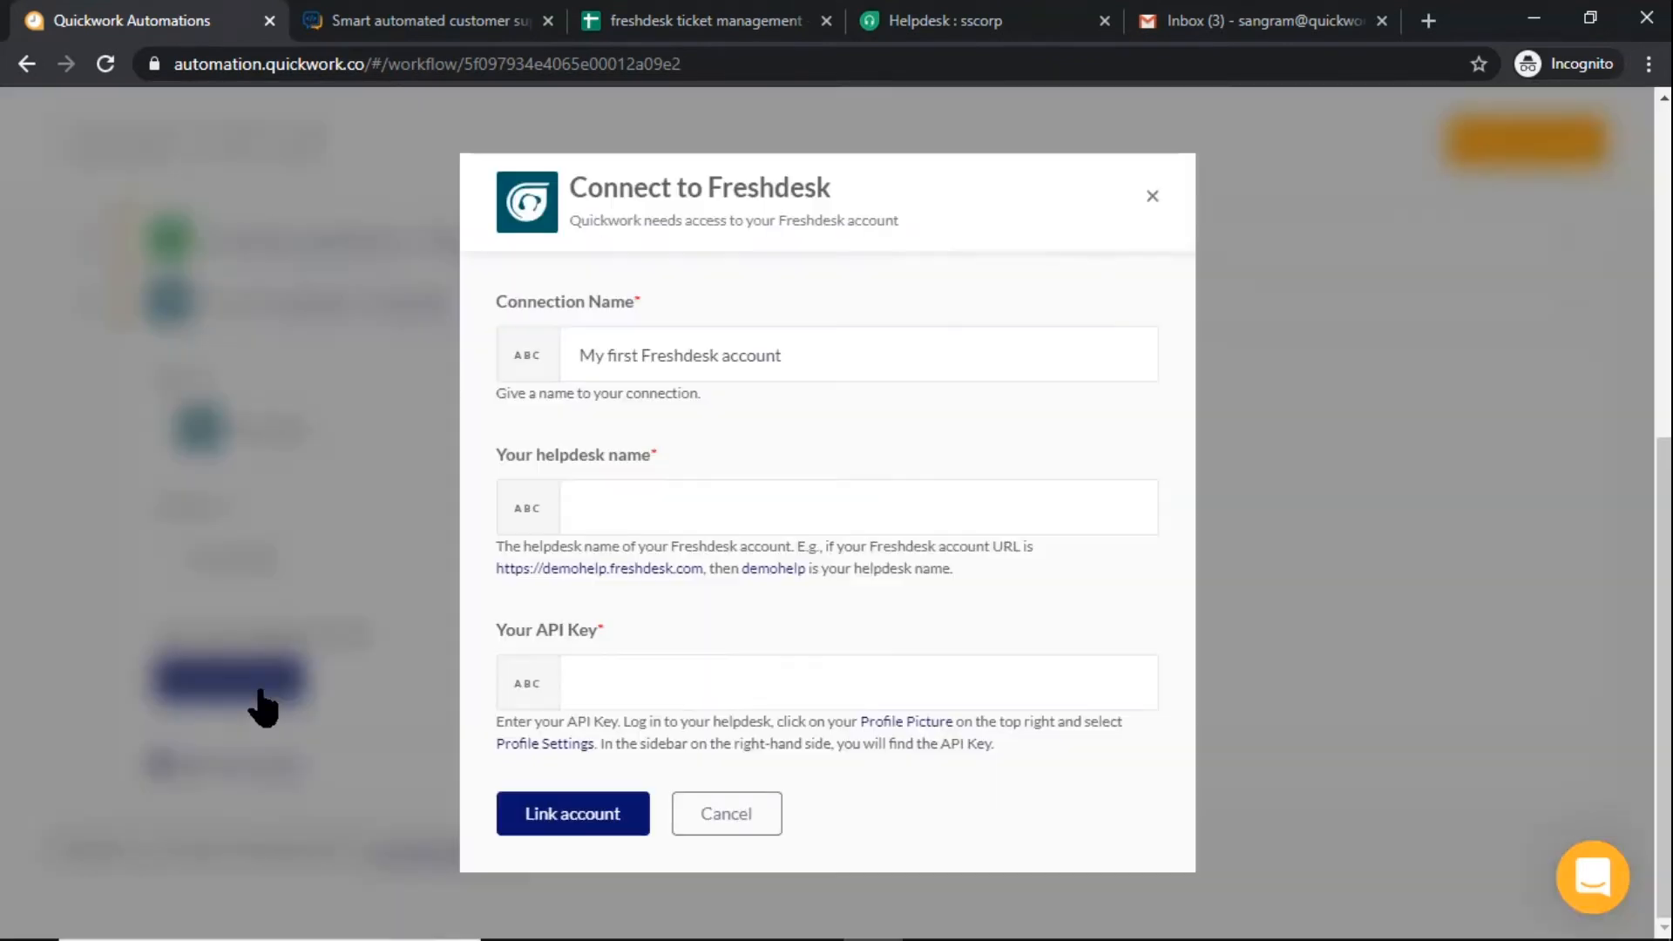
triple_click(808, 367)
type("freshdesk")
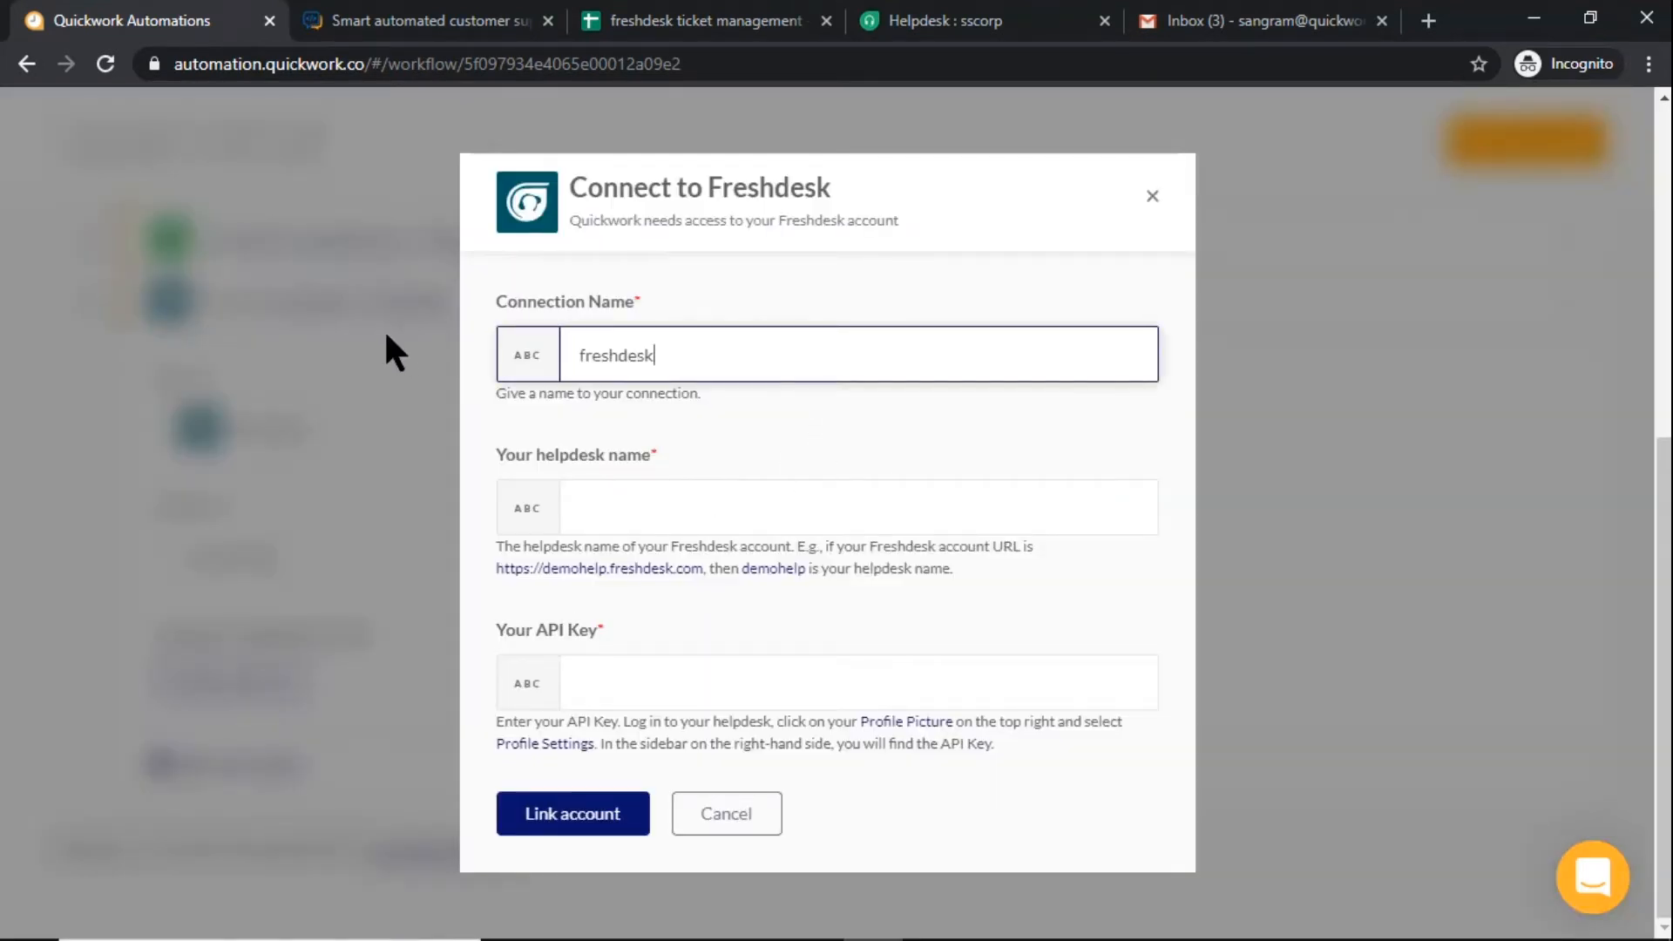
Copy the subdomain romail9 from the Freshdesk helpdesk's web address into the connection's helpdesk name
left_click(623, 506)
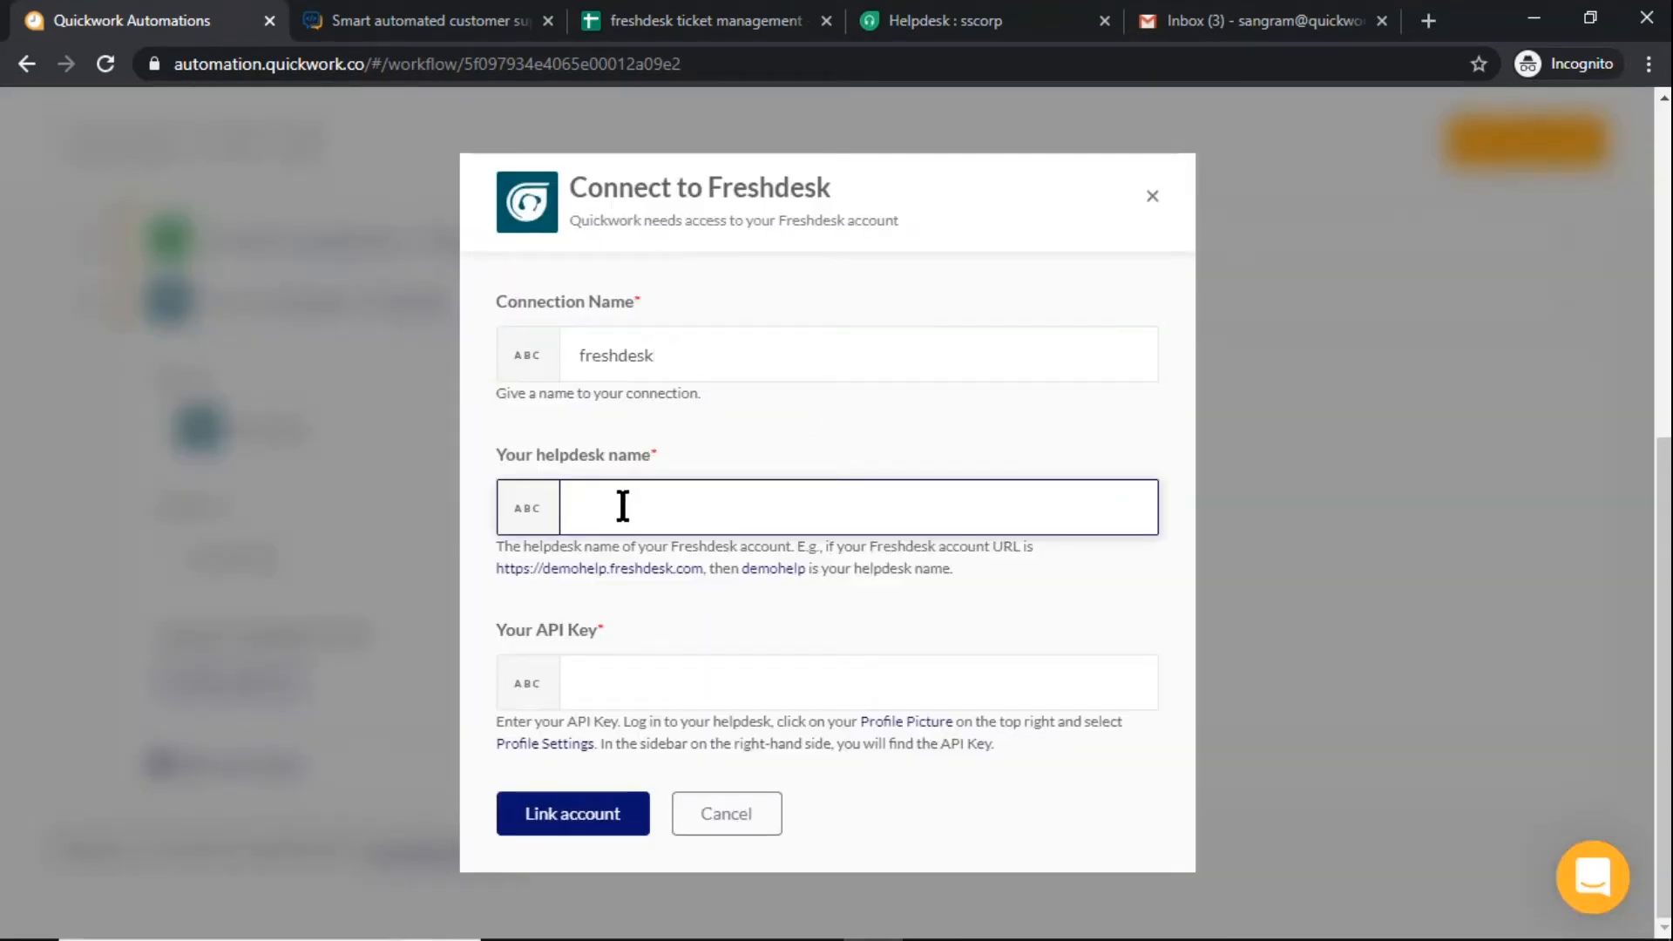
left_click(910, 26)
double_click(204, 67)
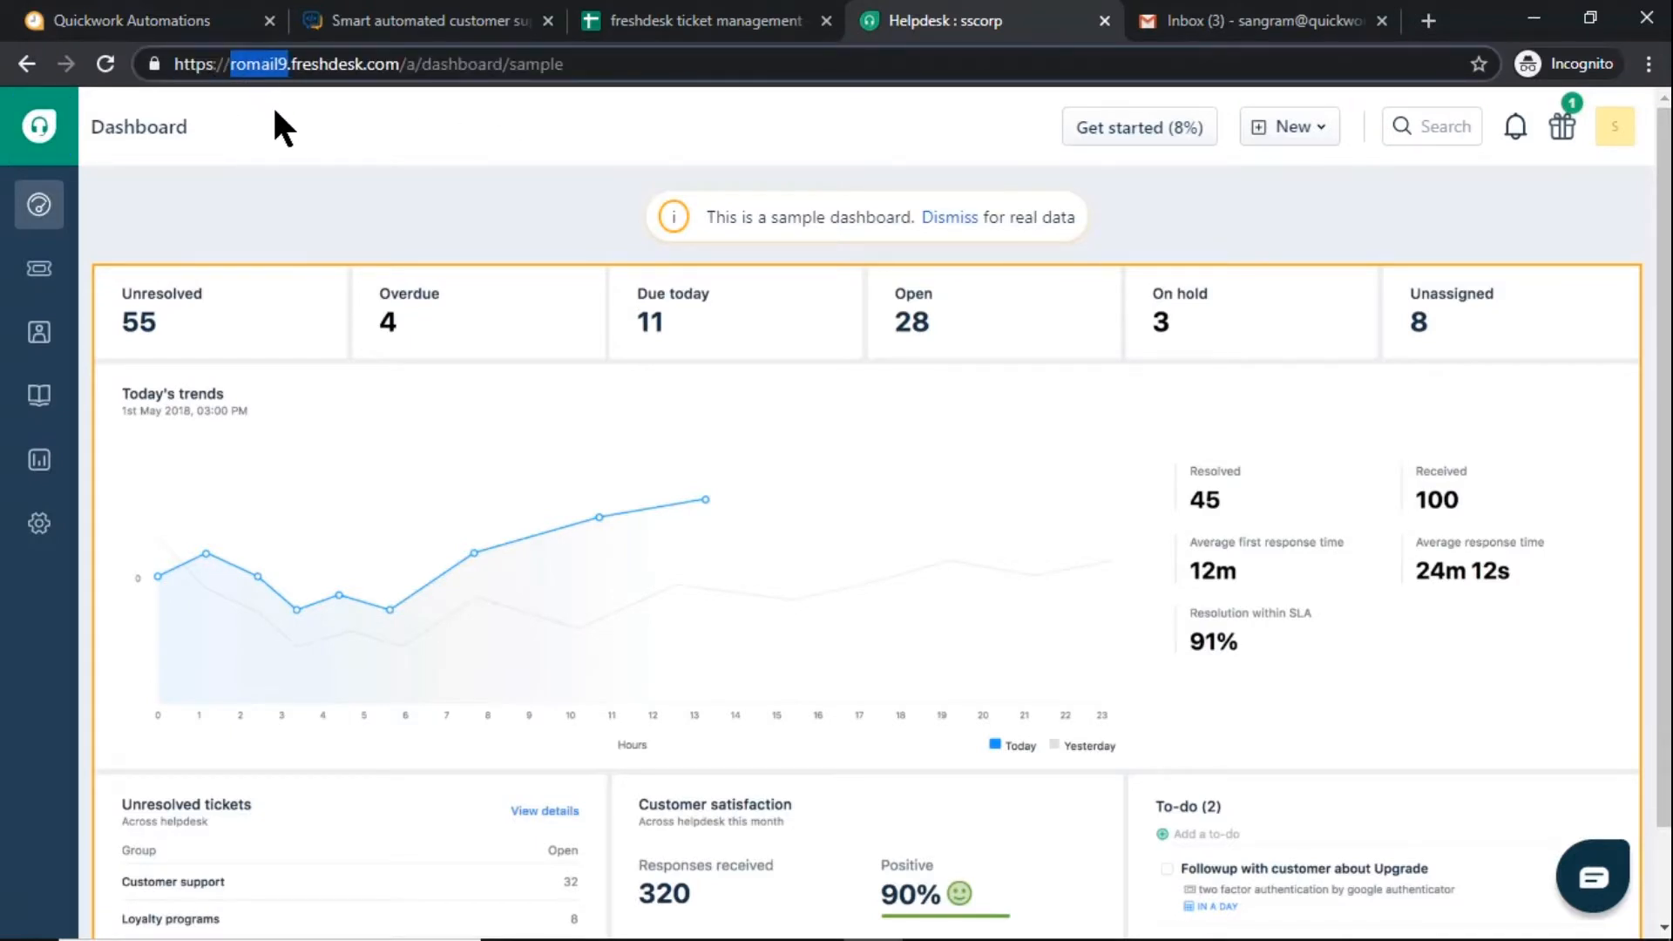
left_click(174, 20)
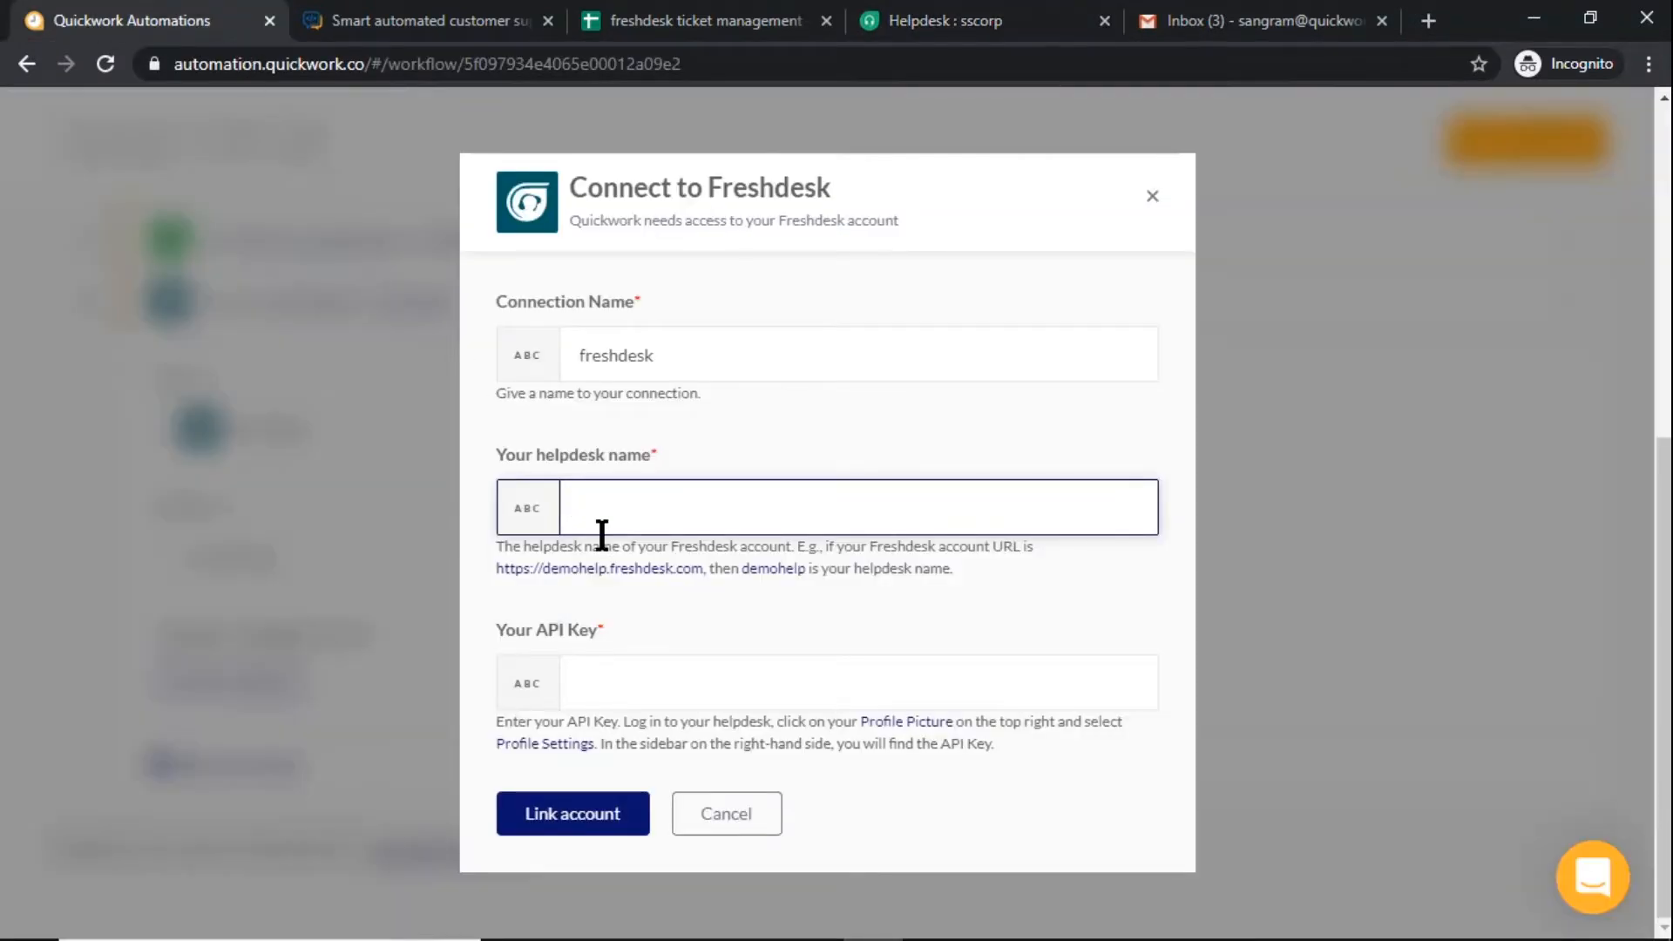
Copy the API key from the Freshdesk profile settings into the connection's API key field and link the account
left_click(623, 680)
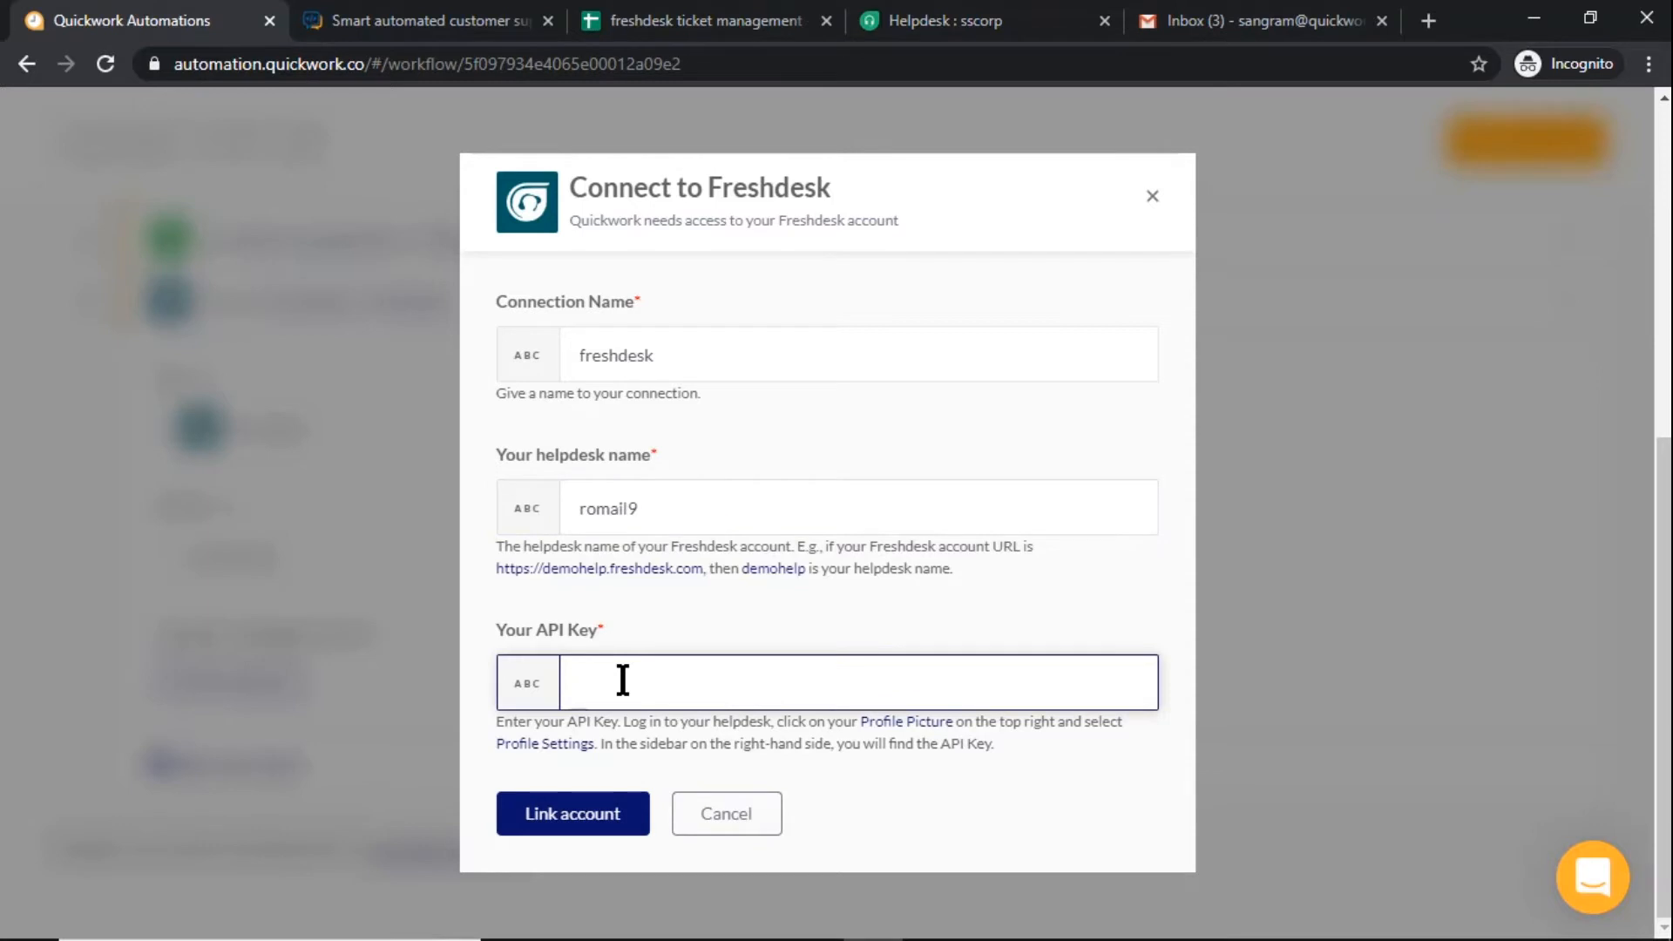
left_click(913, 21)
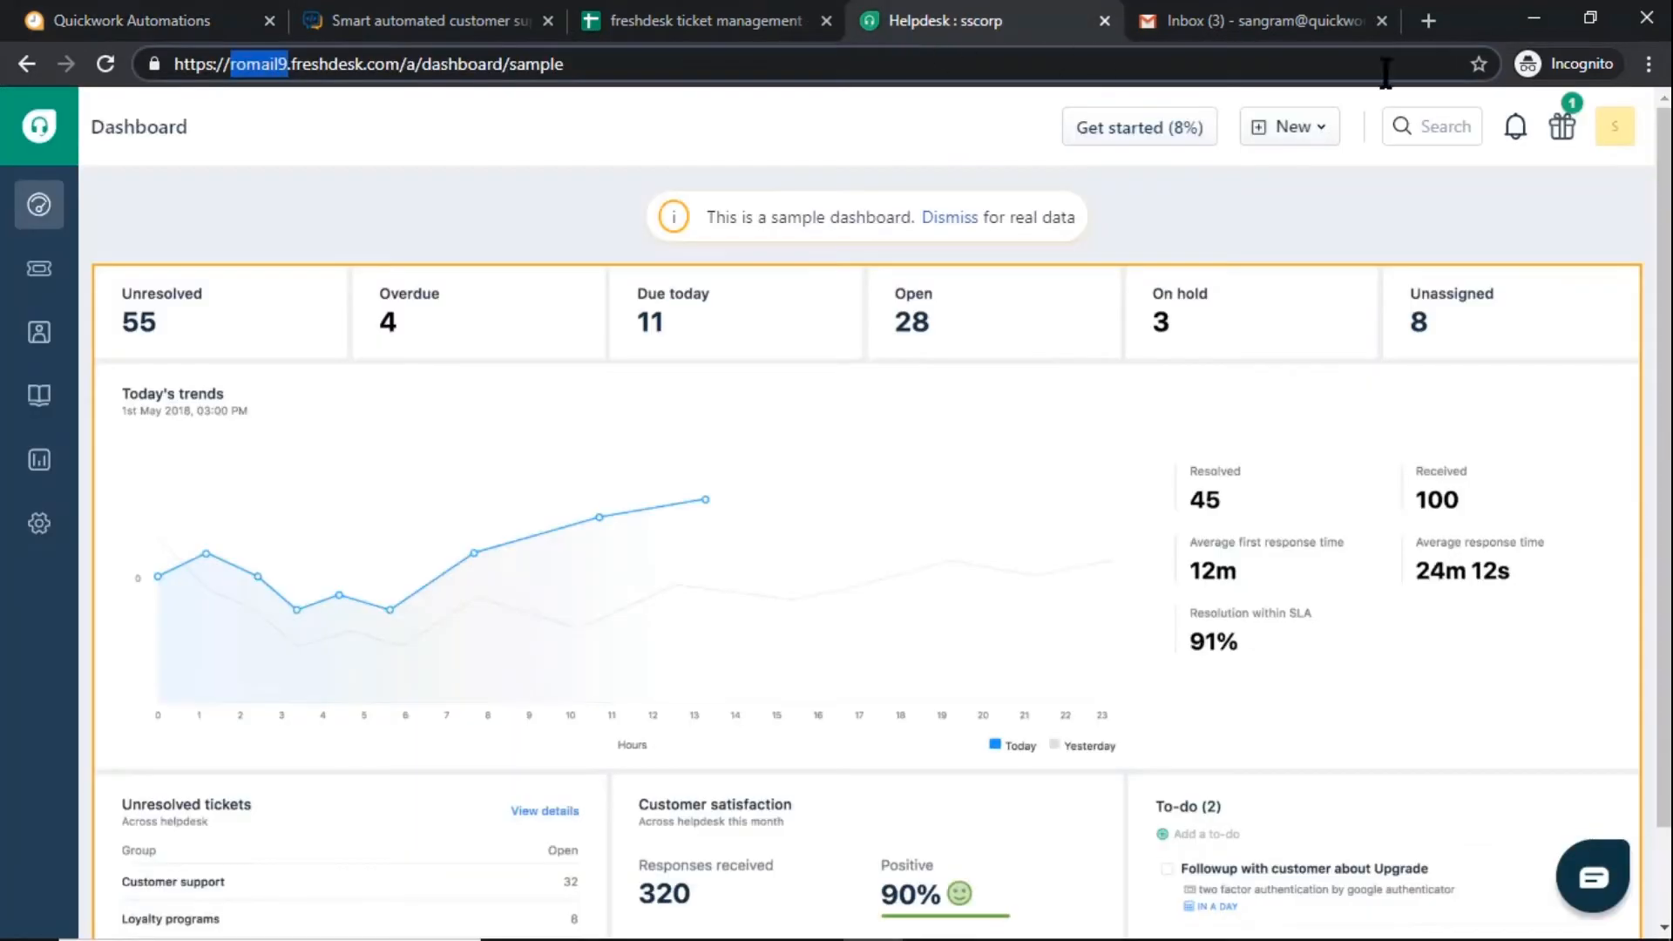
left_click(1615, 128)
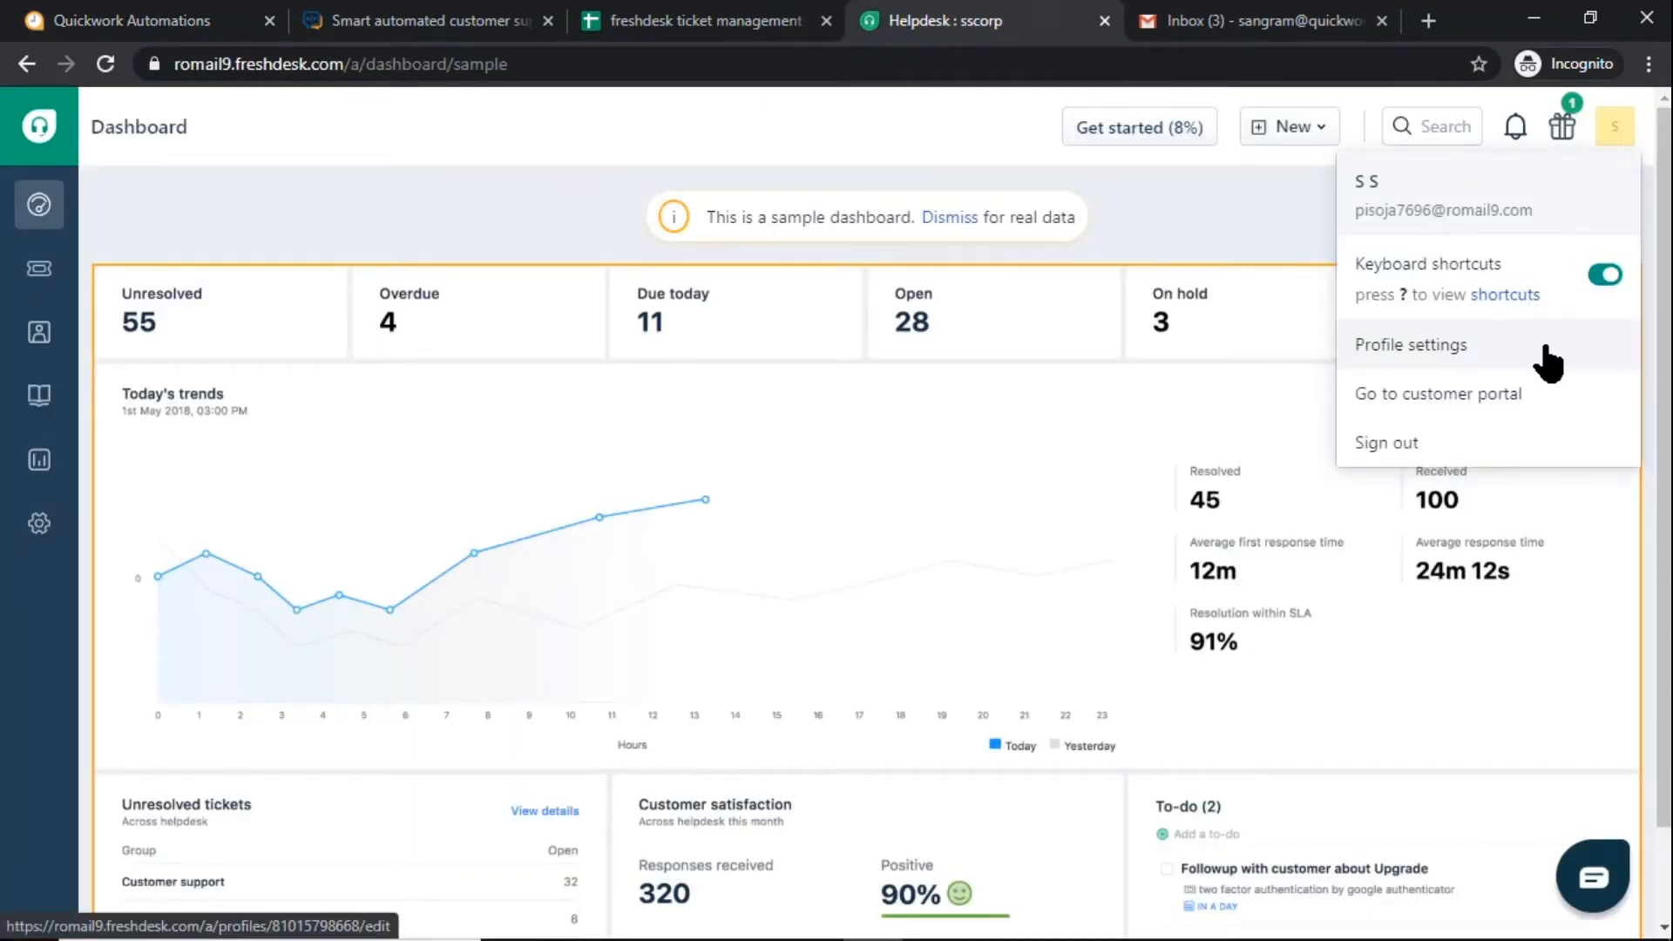
left_click(1442, 346)
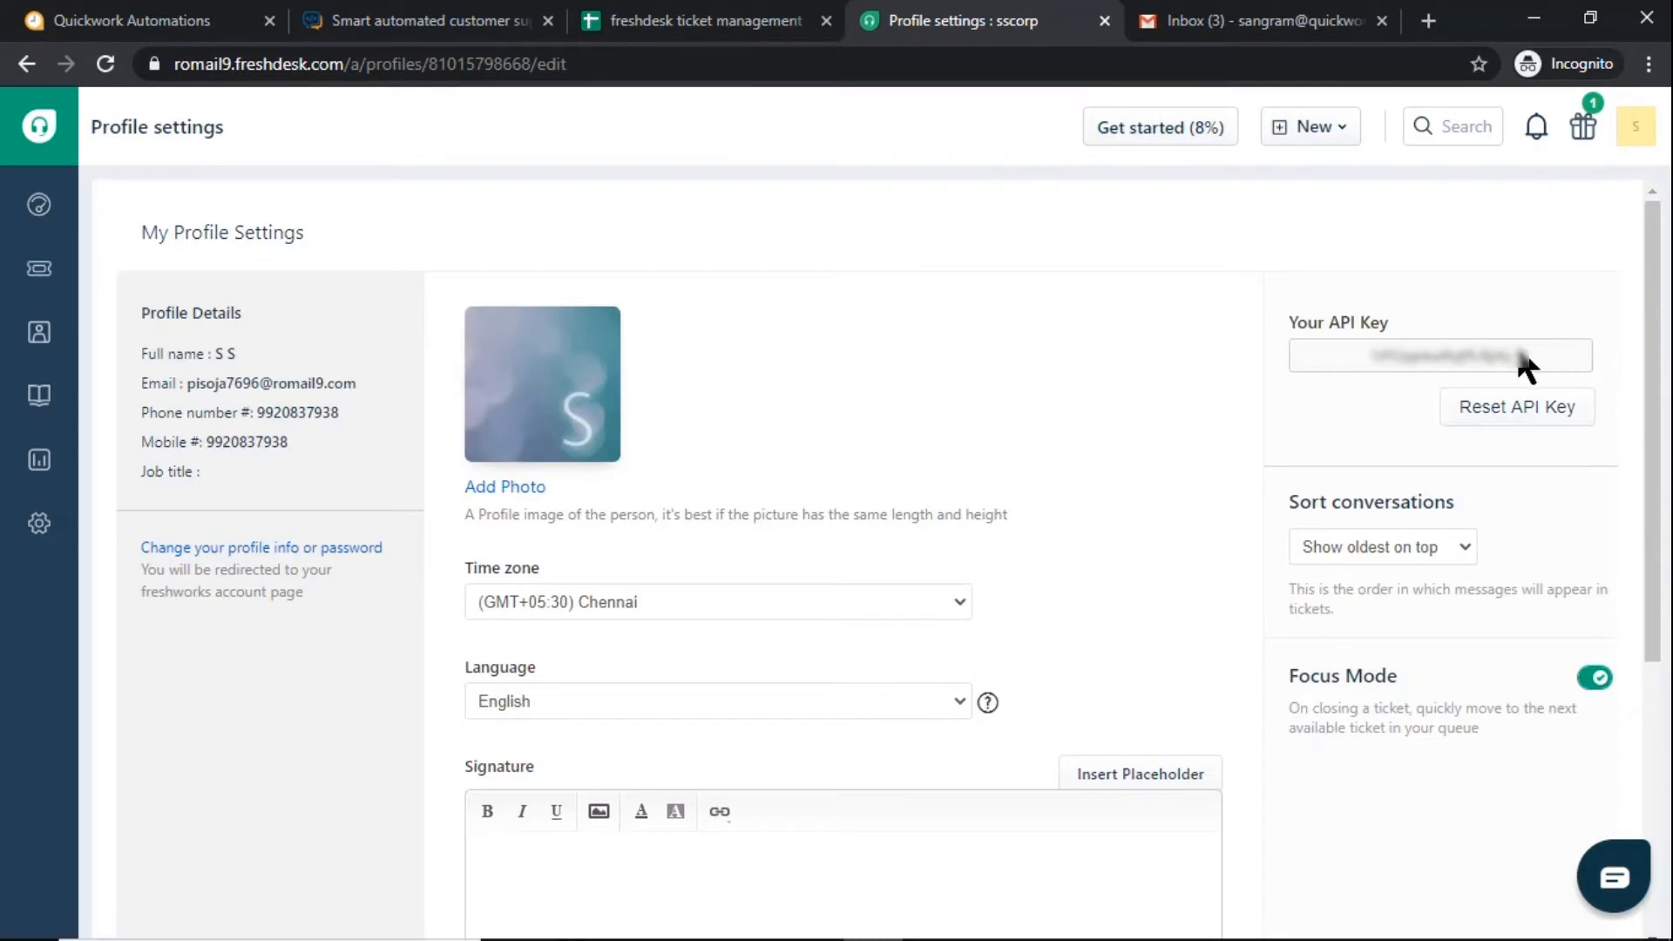
double_click(1401, 366)
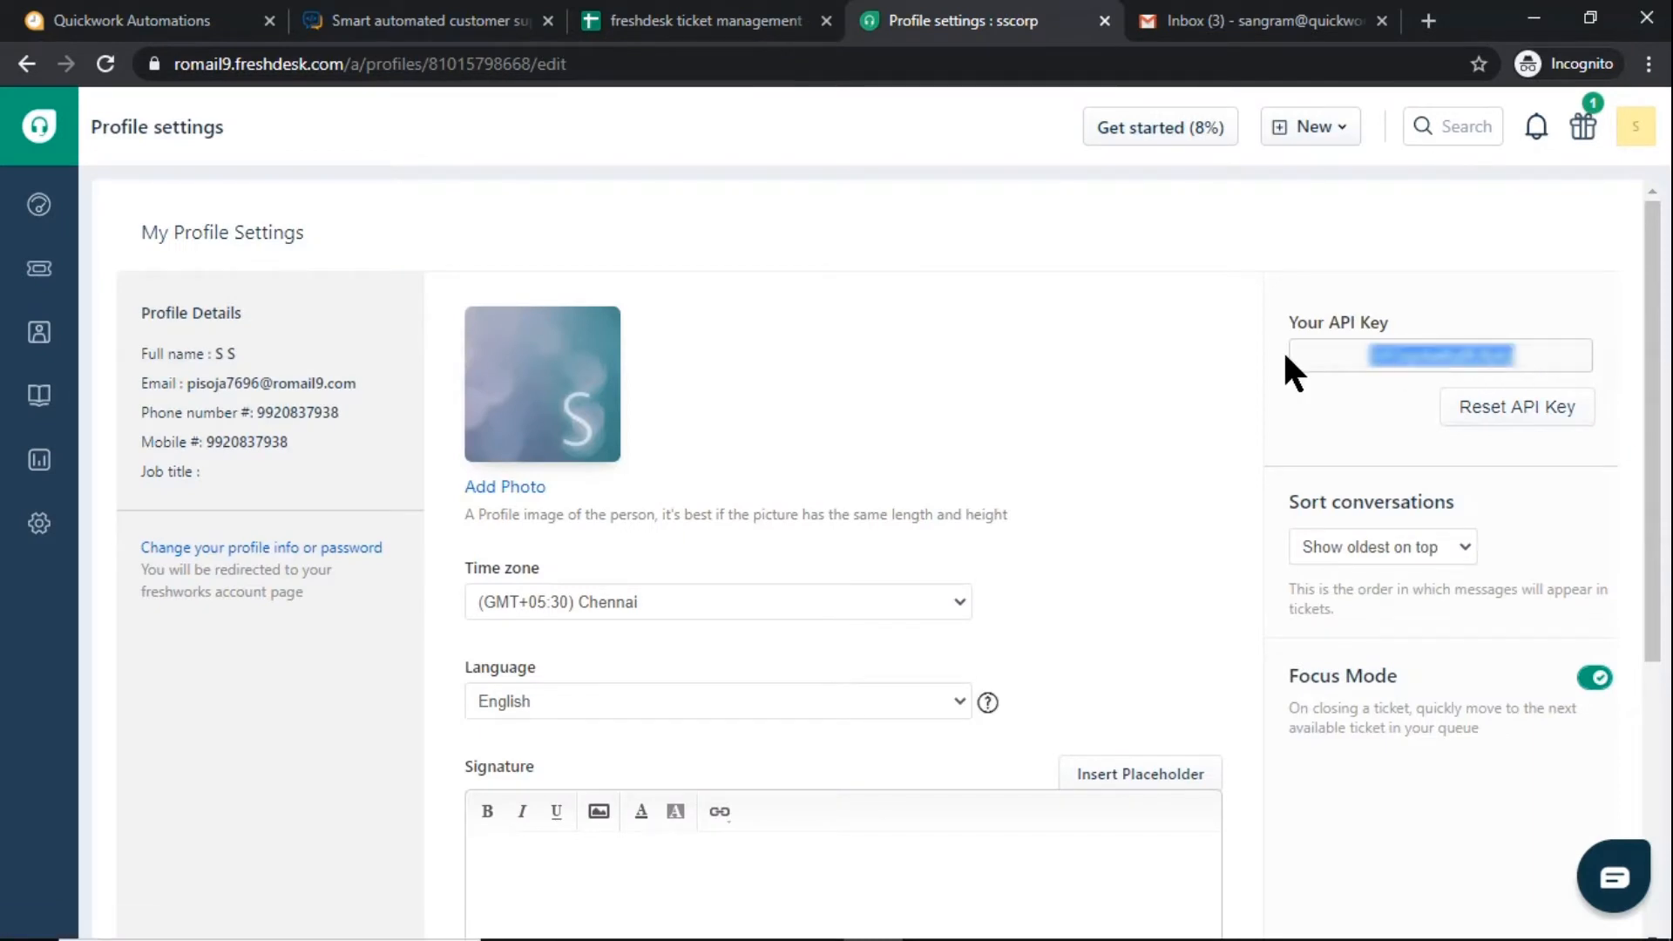
left_click(205, 23)
key("ctrl+v")
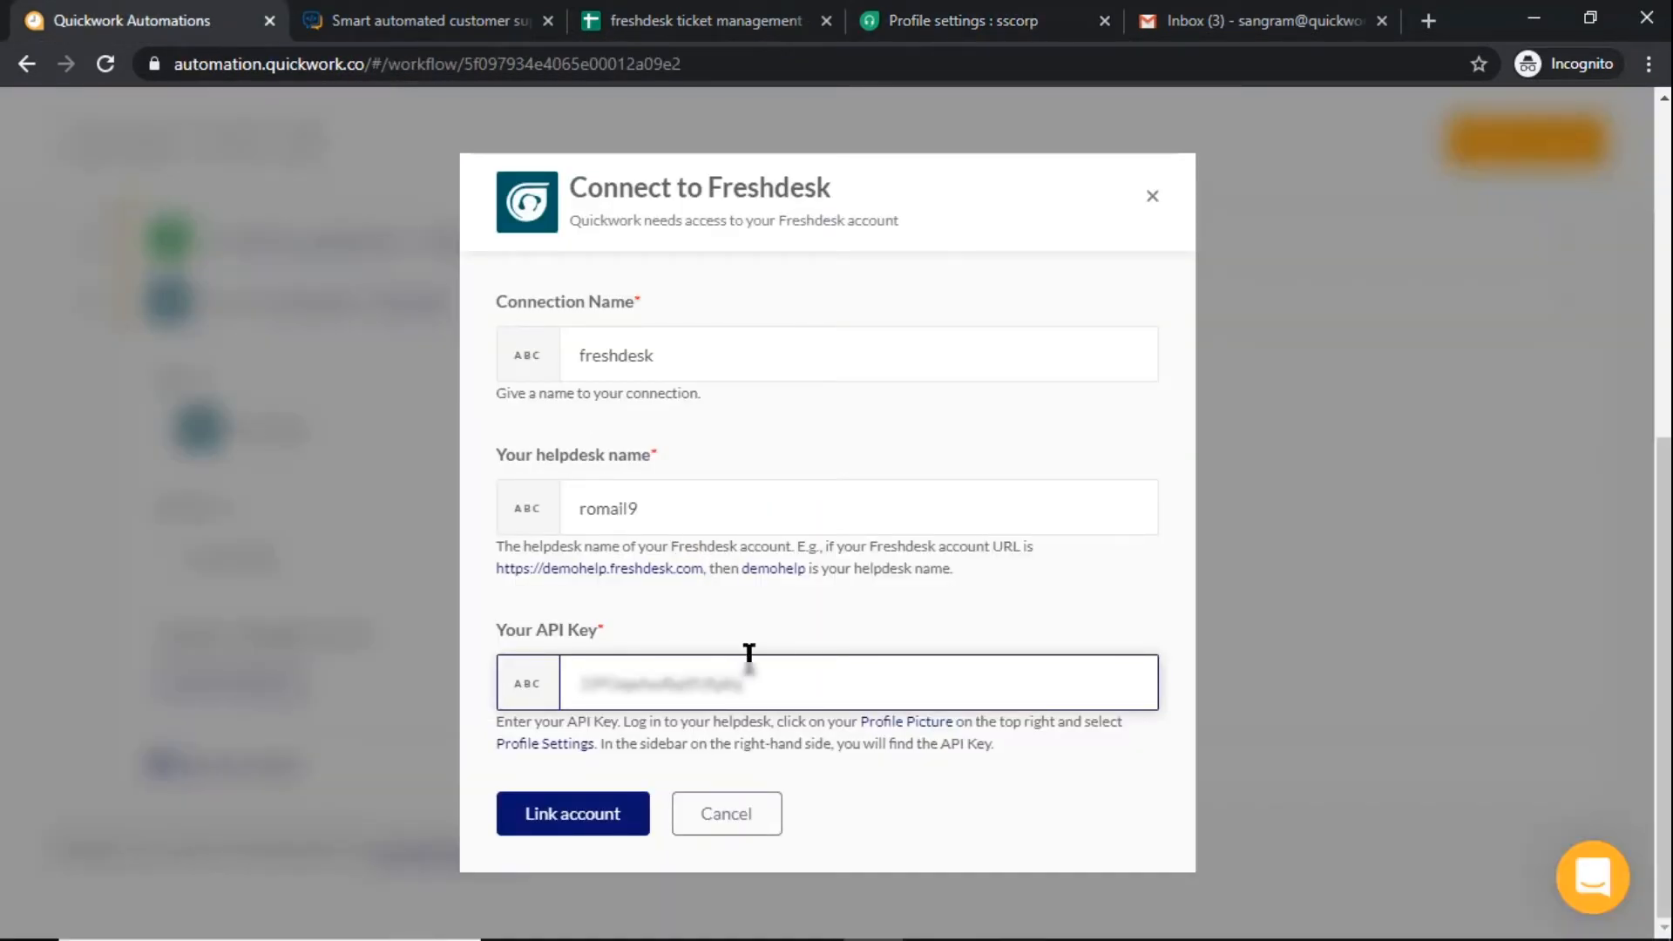
left_click(610, 828)
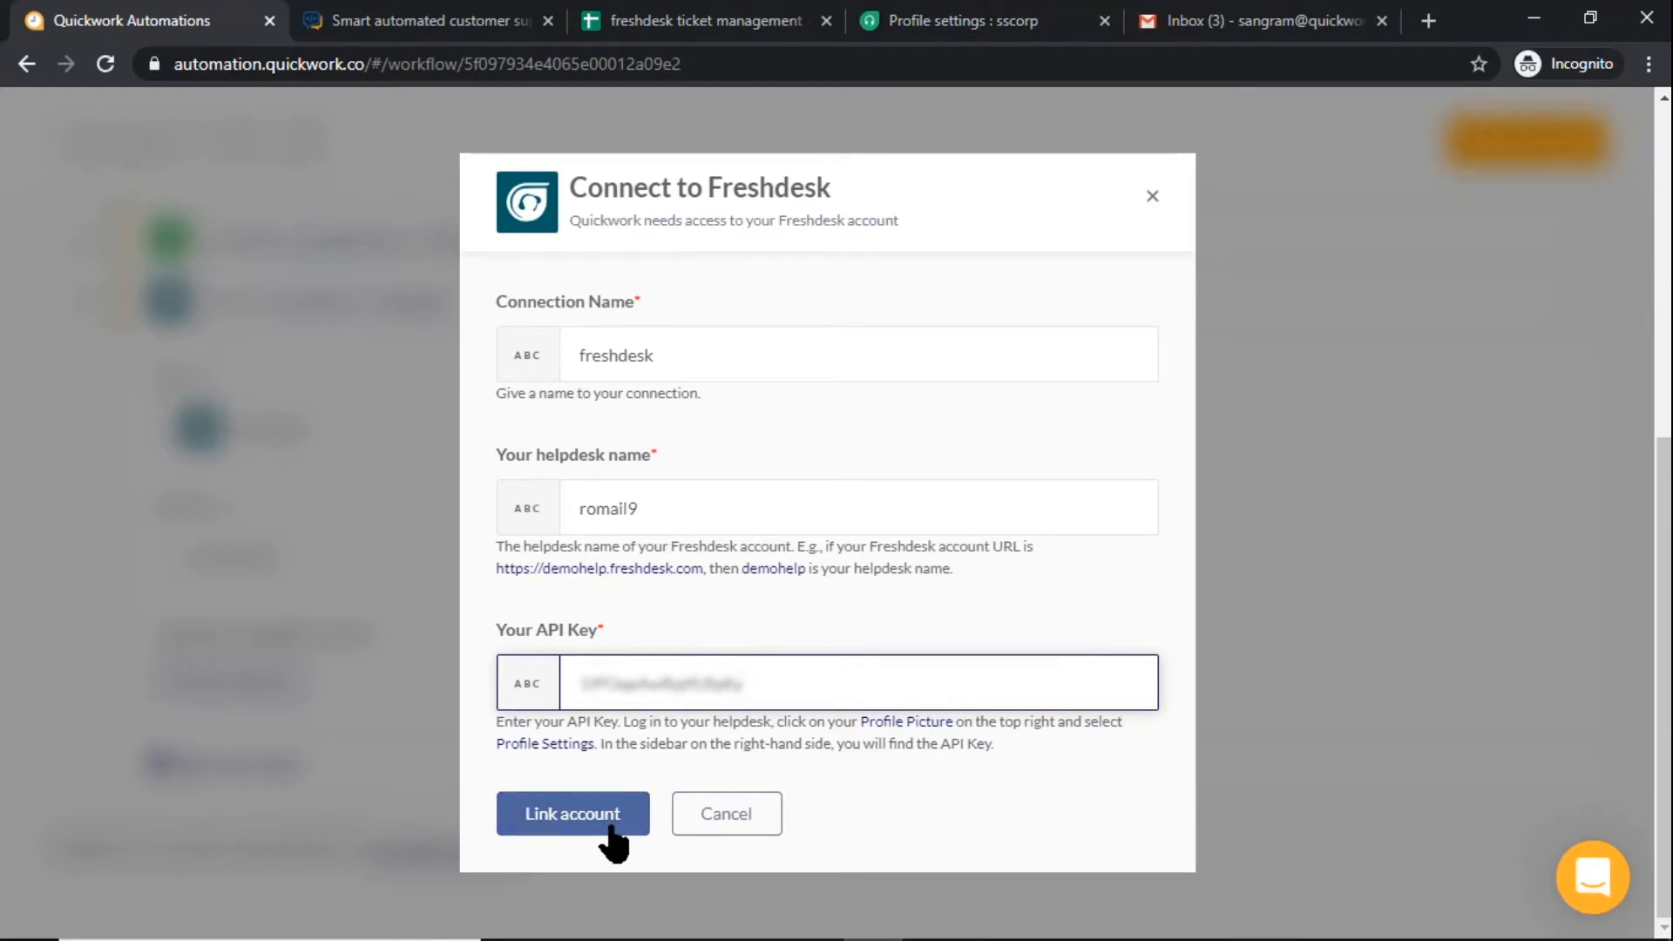
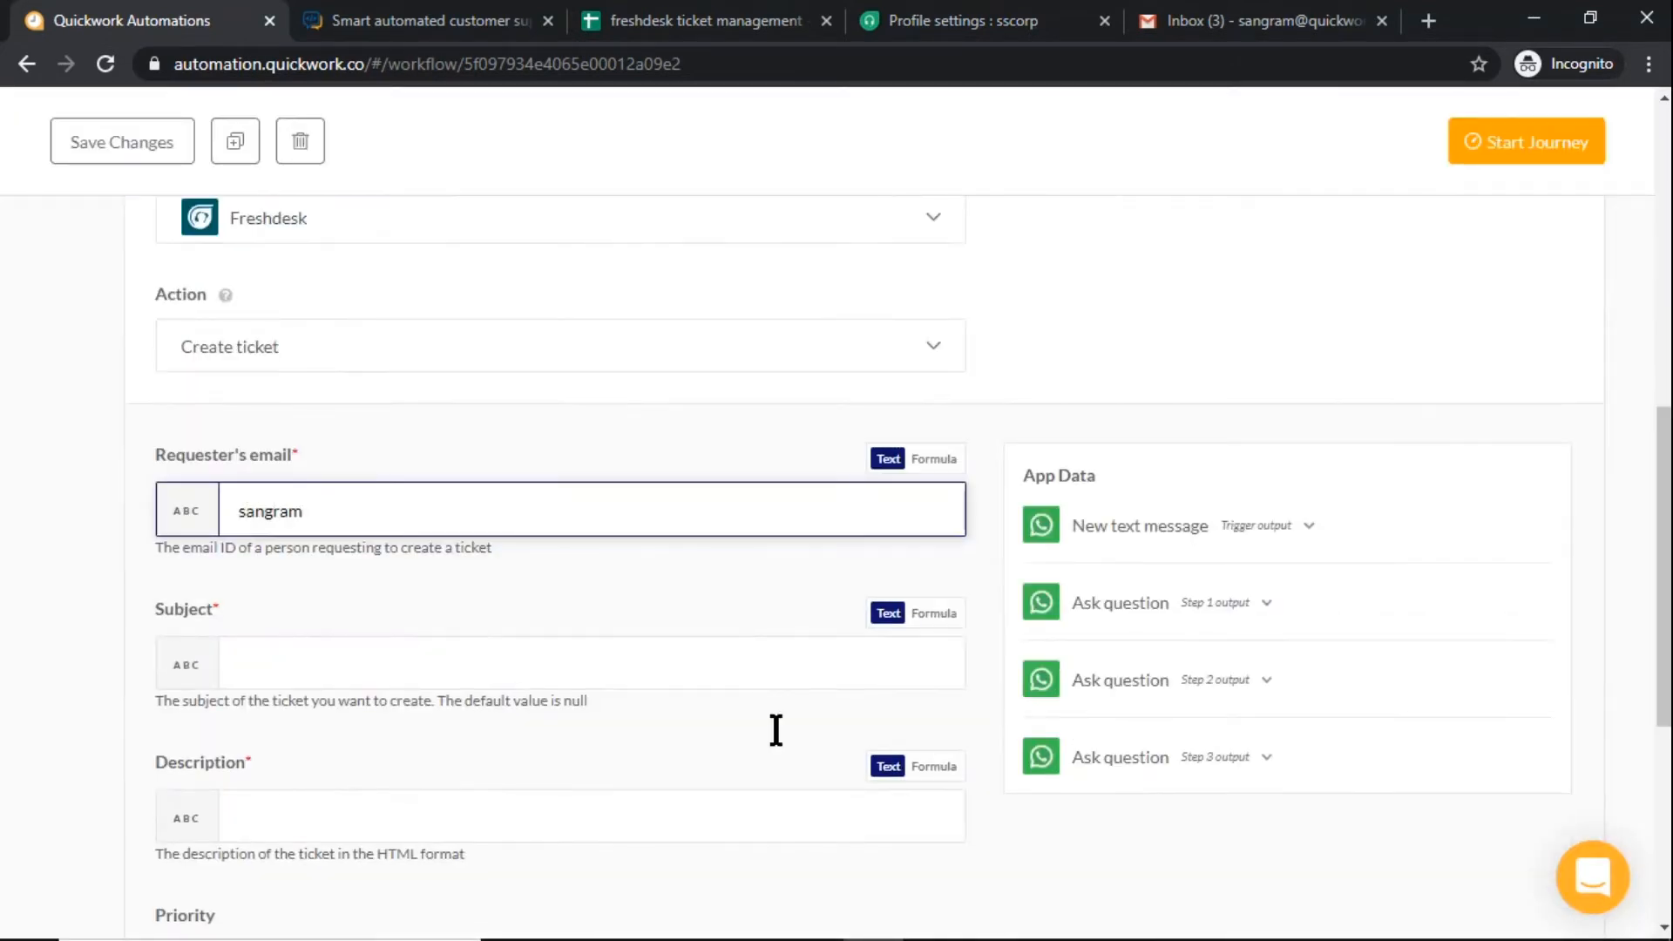
Fill in the requester's email for the ticket and set its subject to the Answer from the Step 1 question
left_click(764, 660)
scroll(1185, 643, "down", 1)
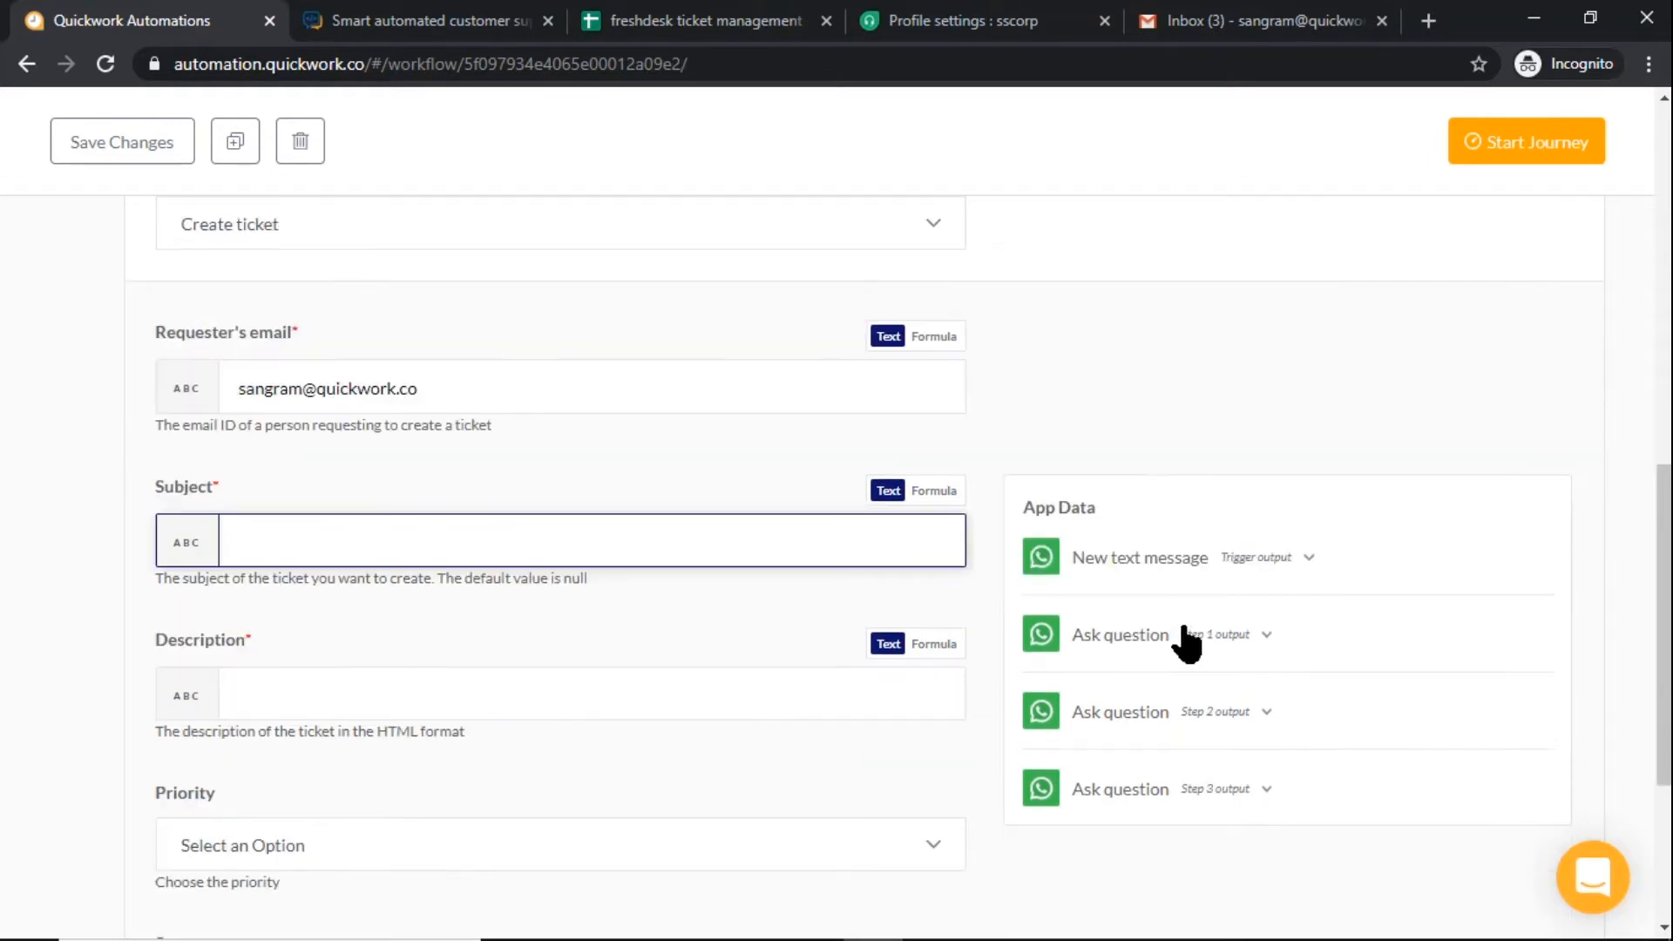
left_click(1187, 643)
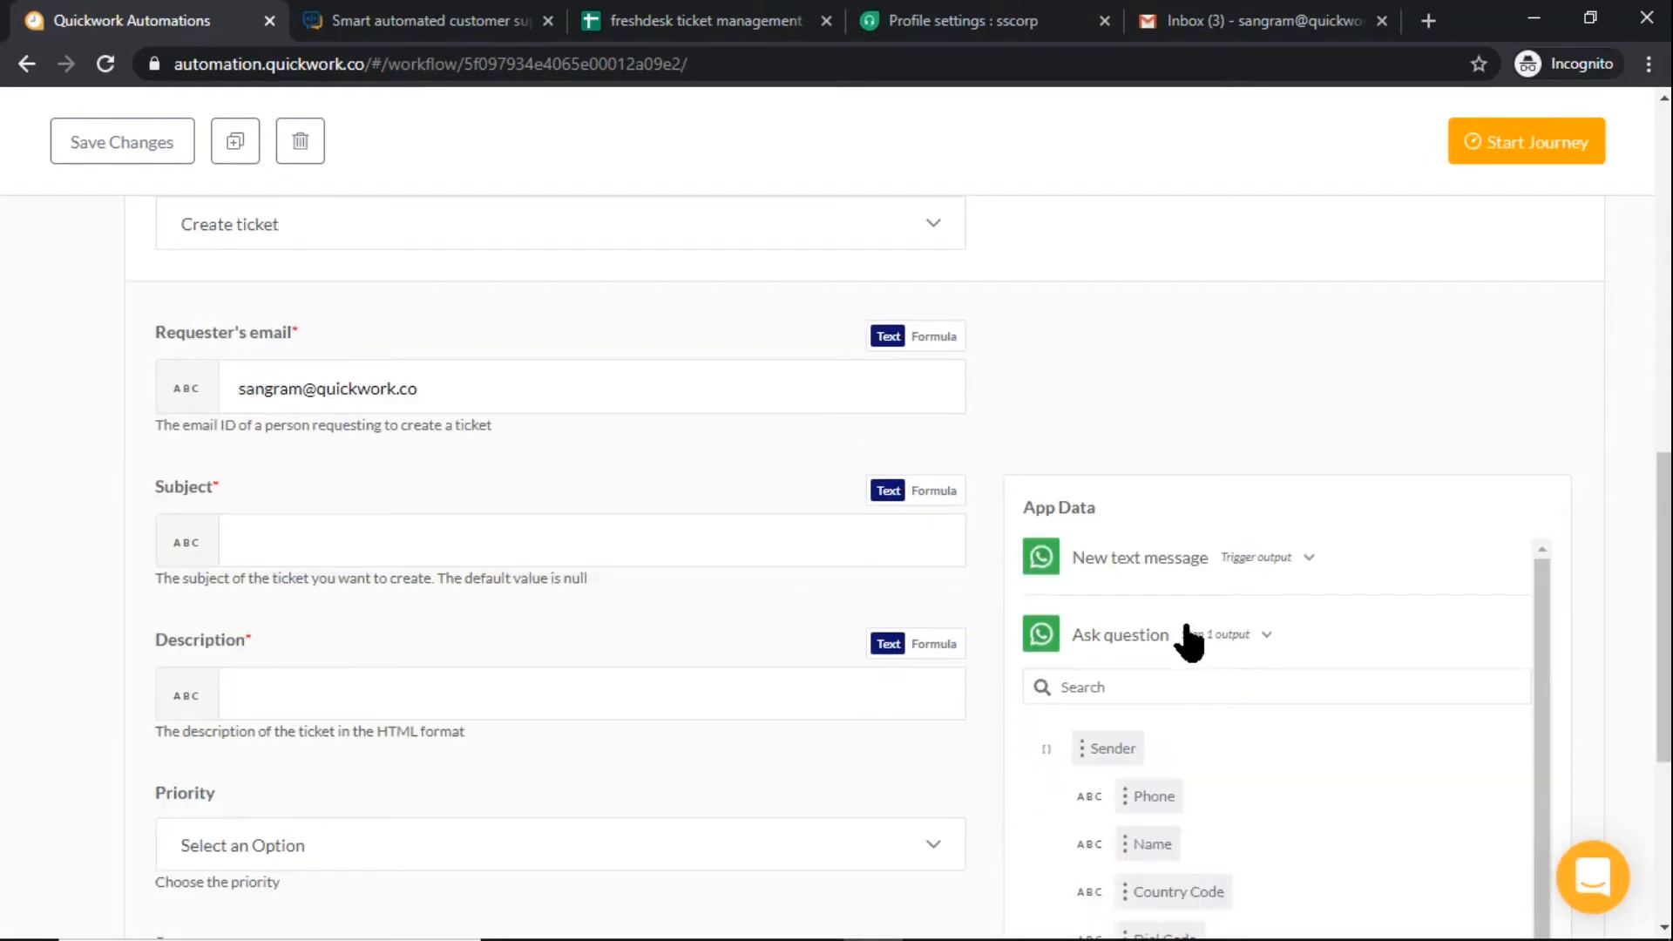
scroll(1121, 785, "down", 3)
left_click(1112, 673)
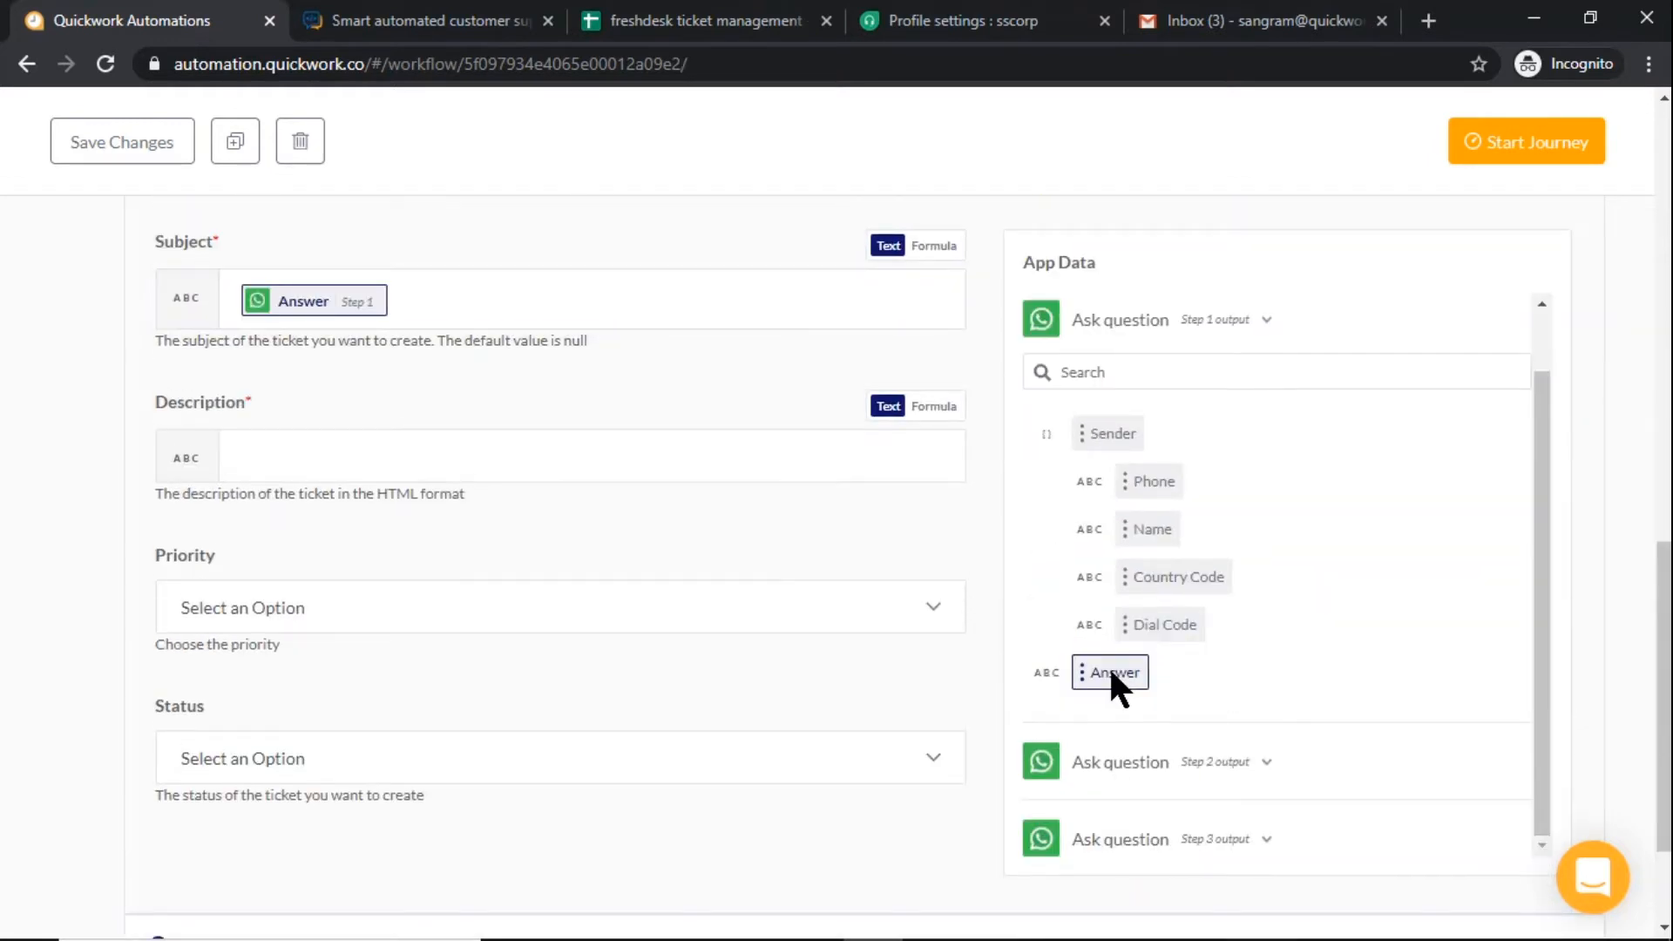
Set the ticket's description to the Answer from the Step 3 question
left_click(740, 455)
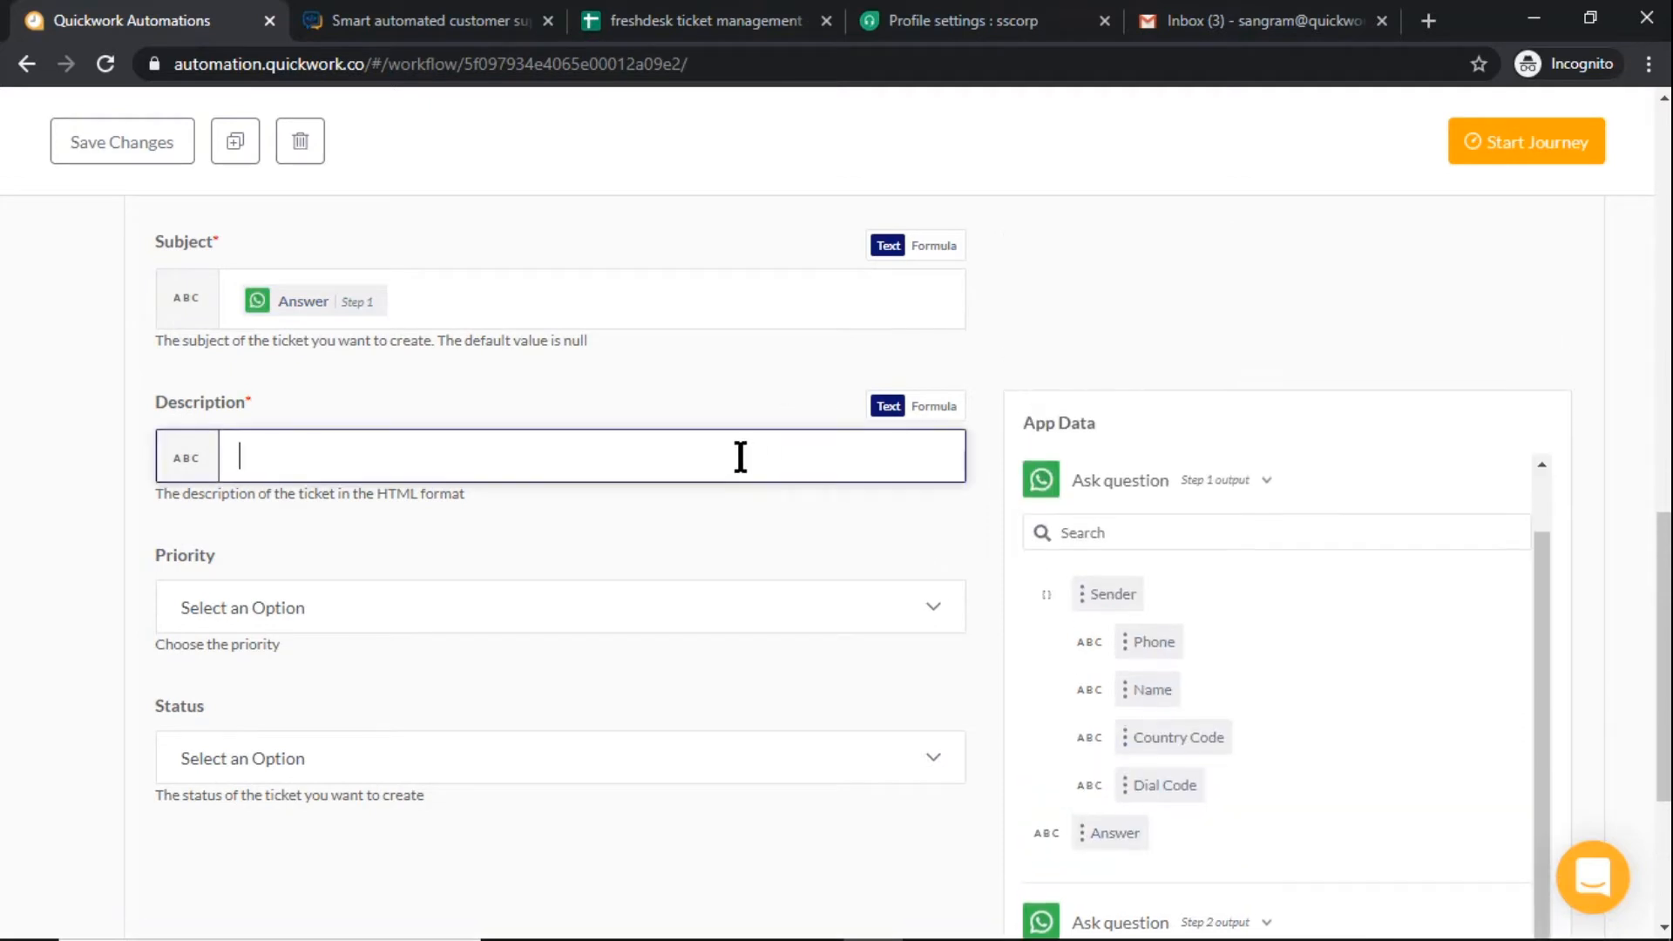
left_click(1252, 485)
left_click(1252, 707)
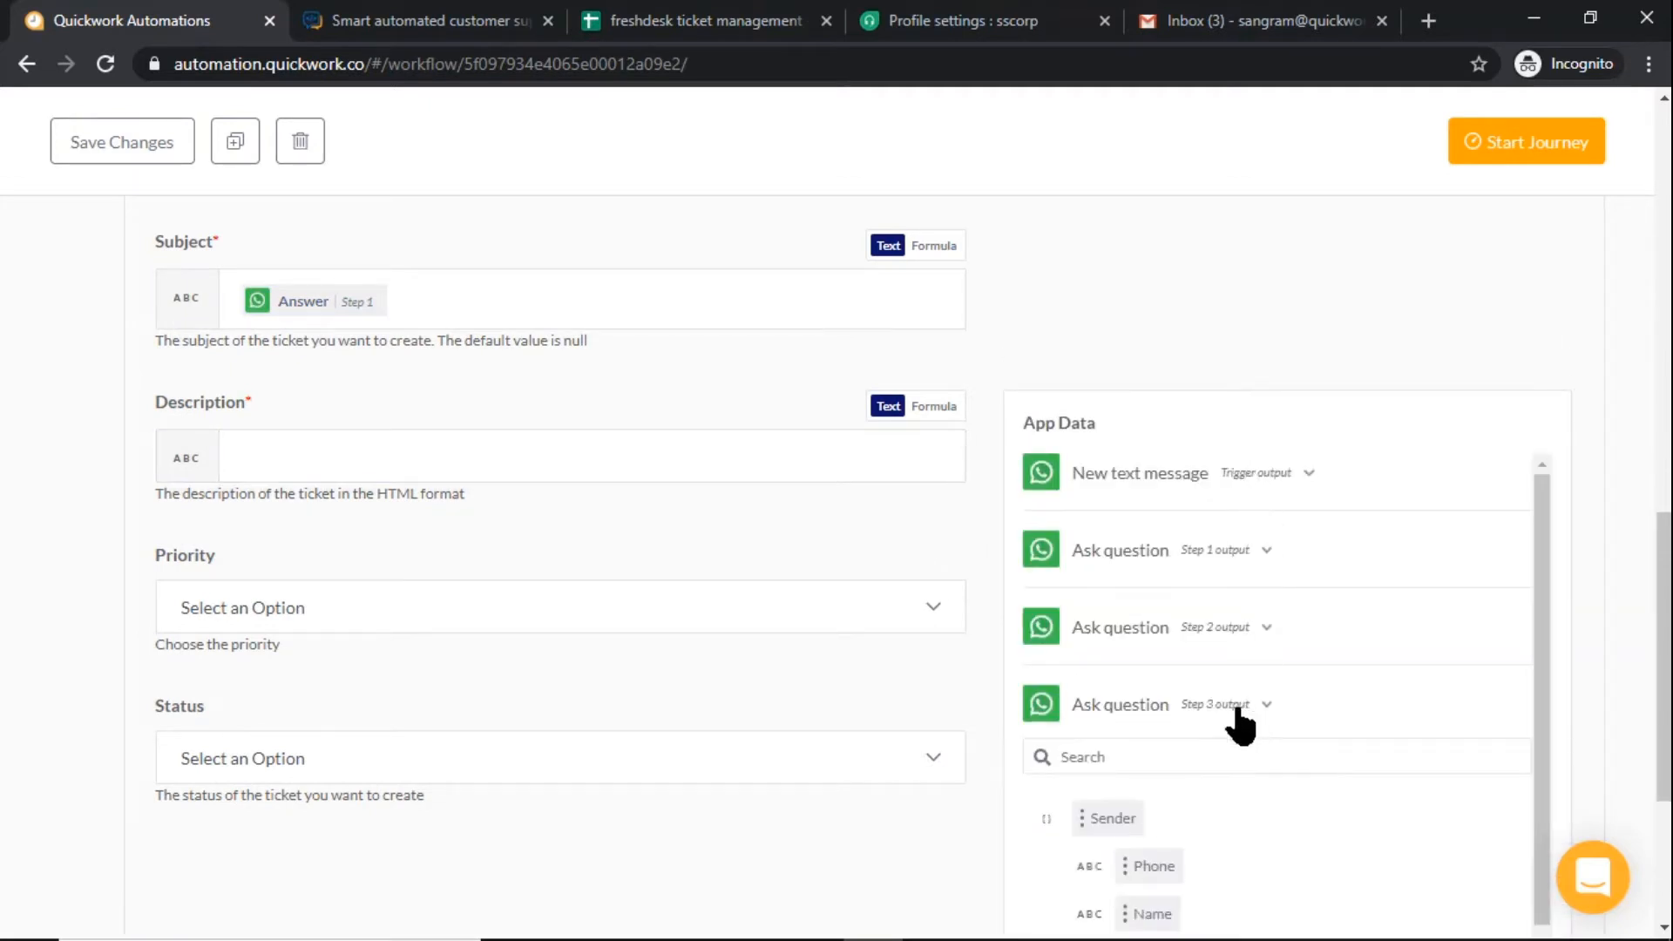
scroll(1090, 736, "down", 3)
left_click(568, 344)
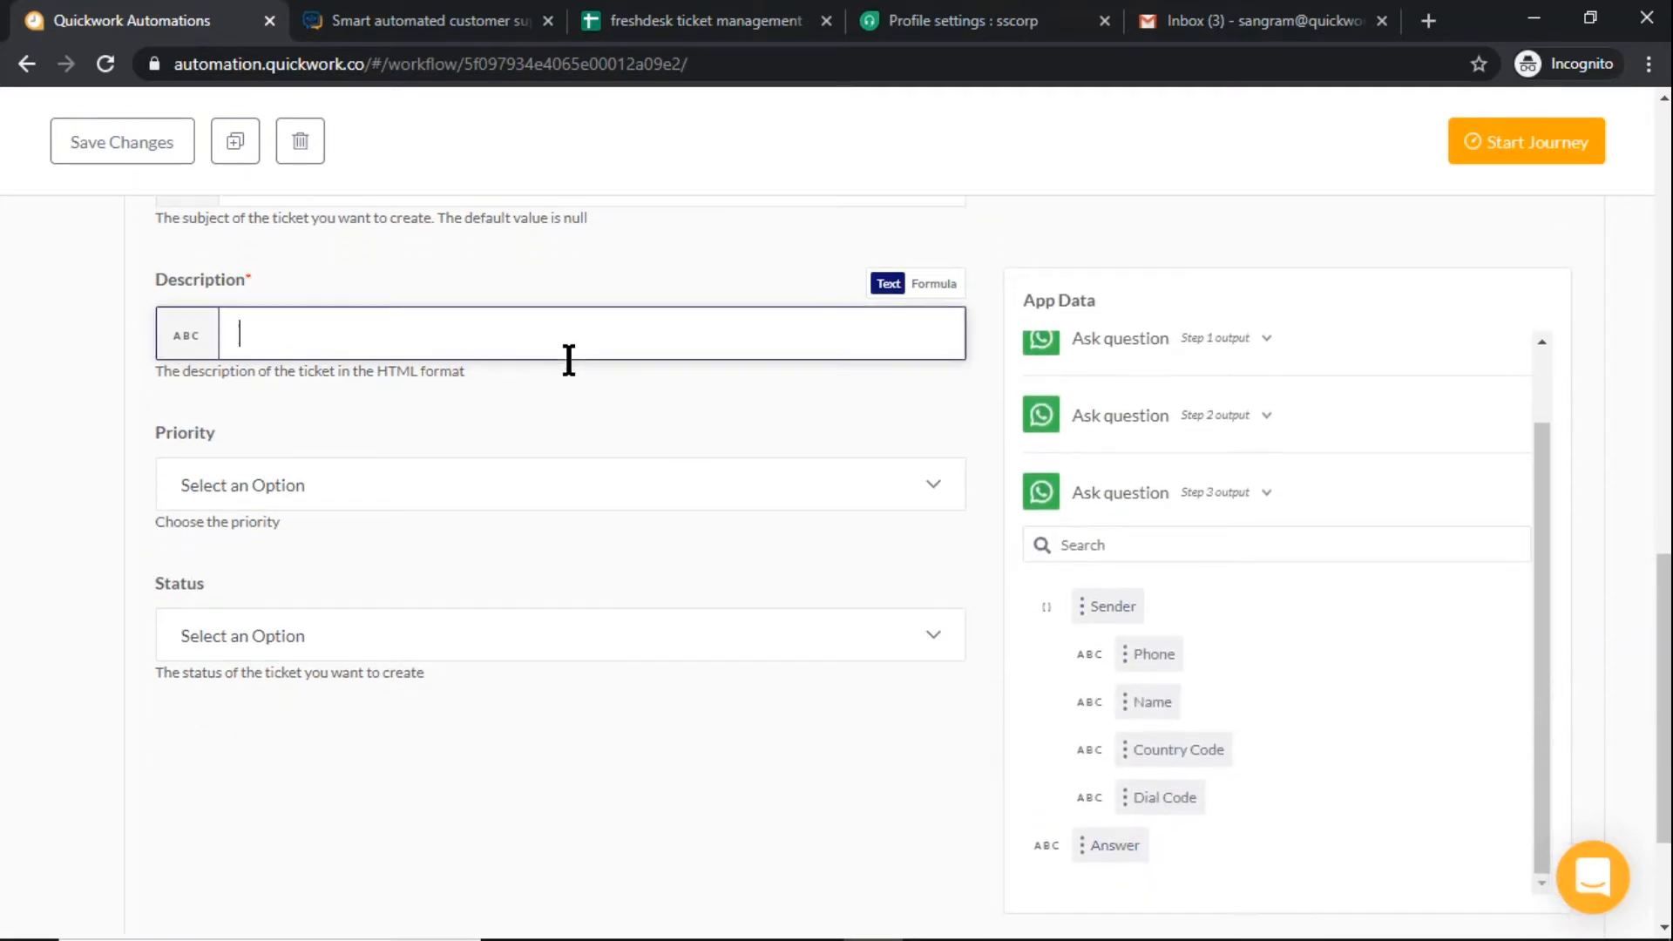
left_click(1100, 834)
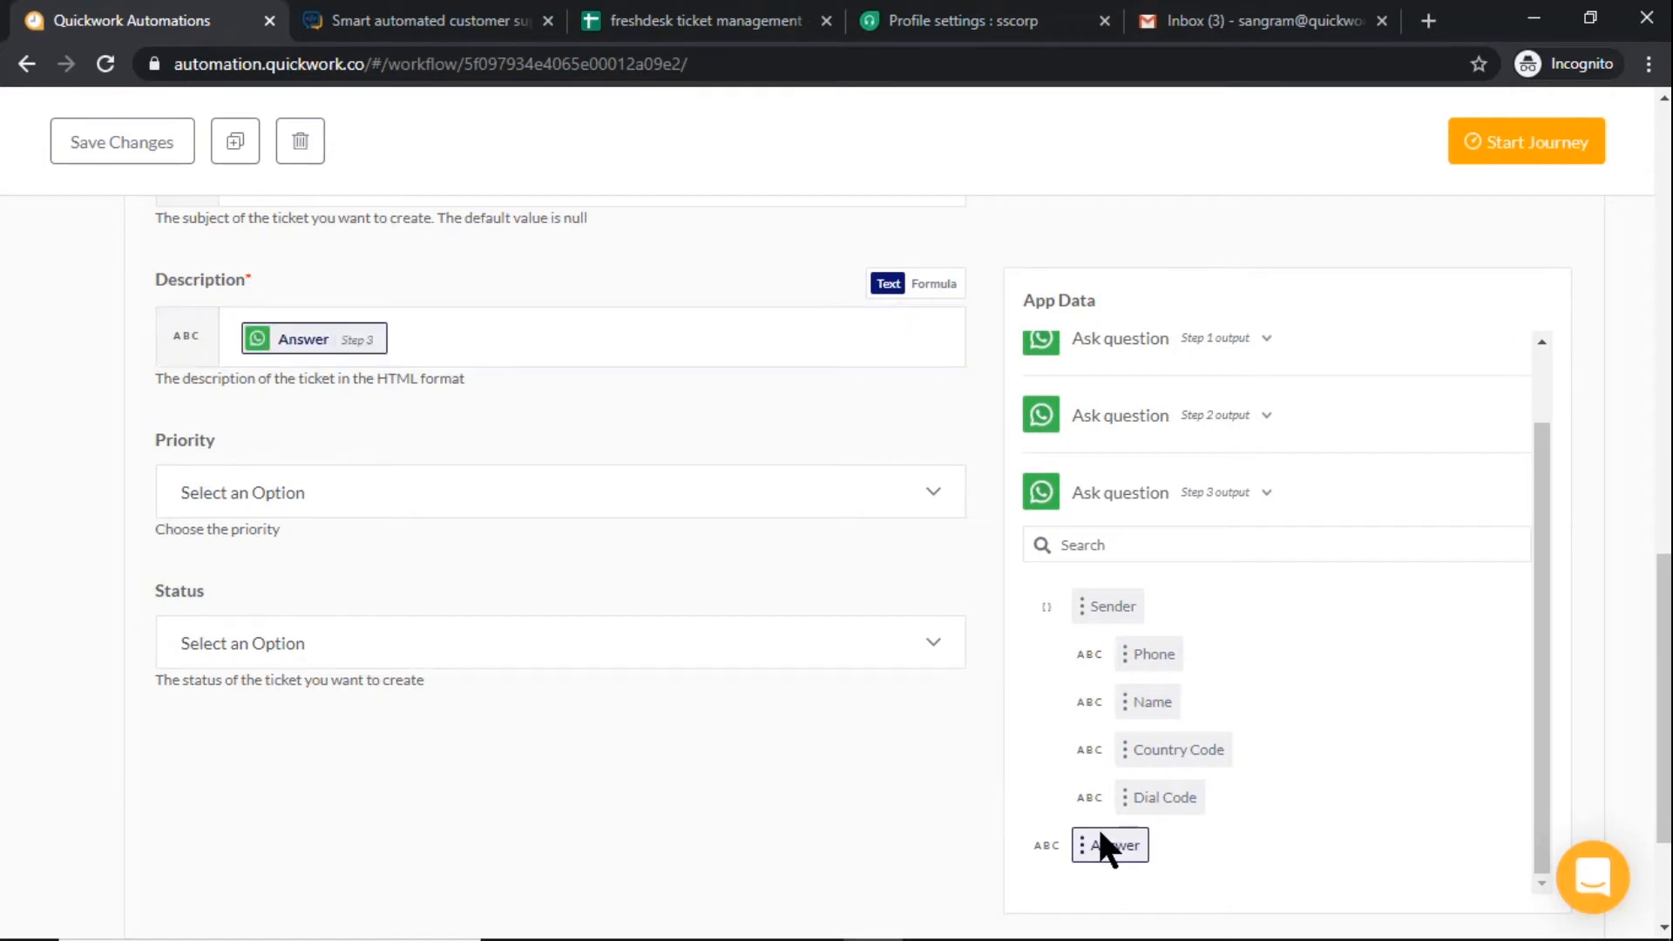
Set the ticket's priority to High and its status to Open, and collapse the Create ticket step
left_click(804, 497)
left_click(736, 647)
left_click(736, 645)
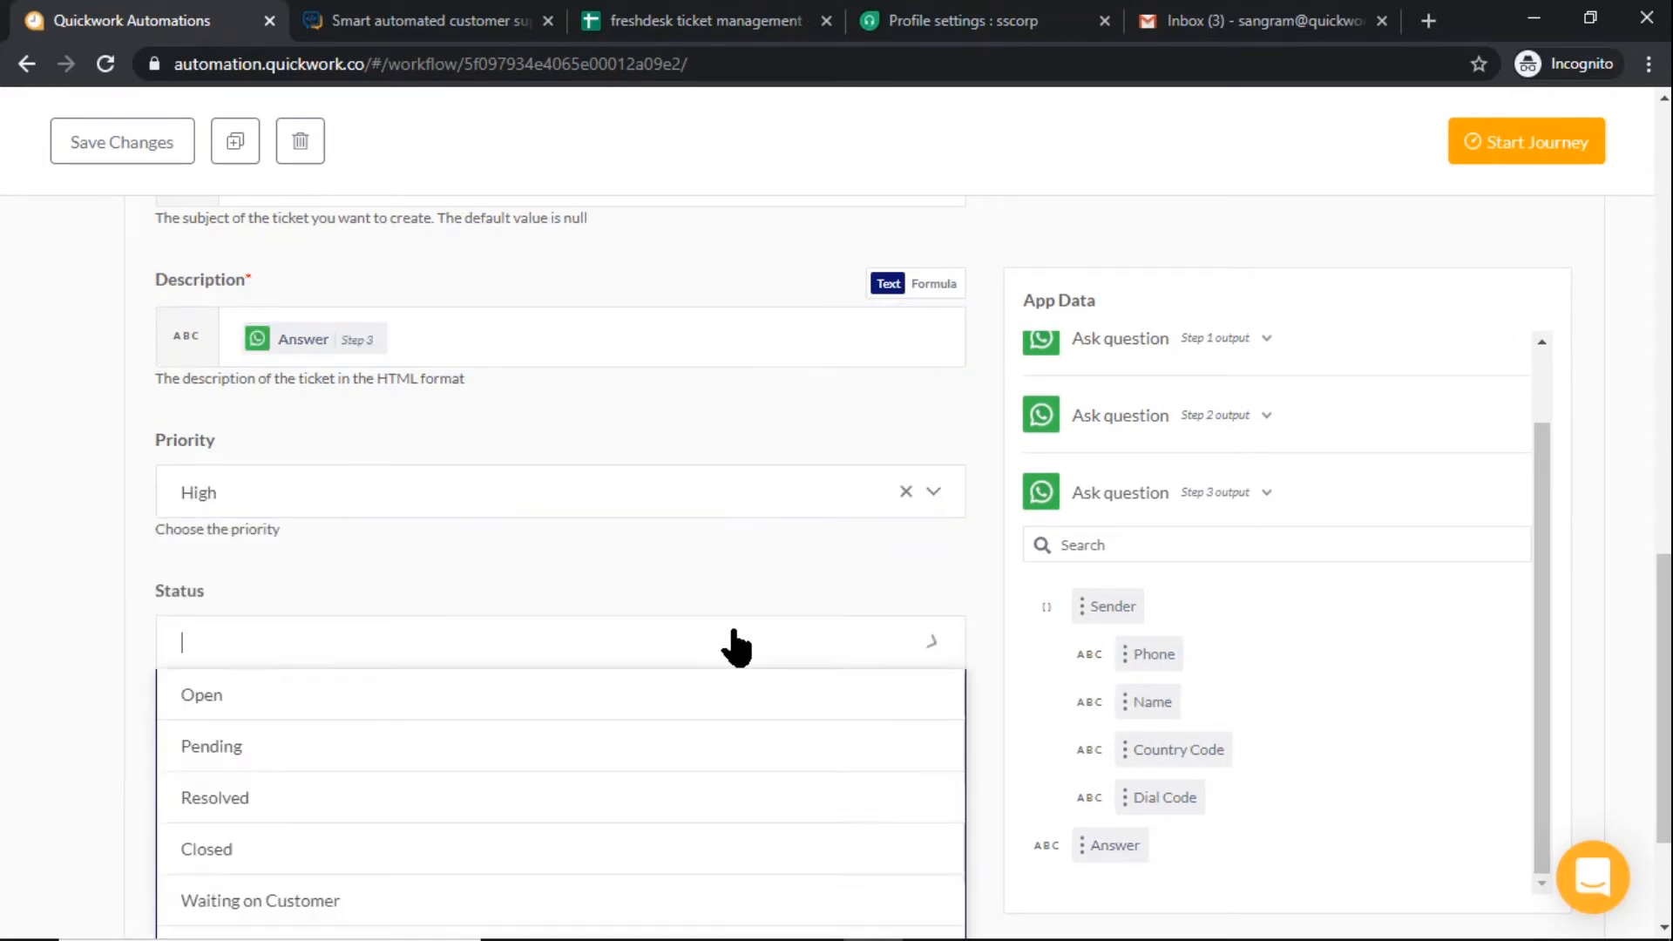
left_click(737, 702)
scroll(915, 673, "up", 10)
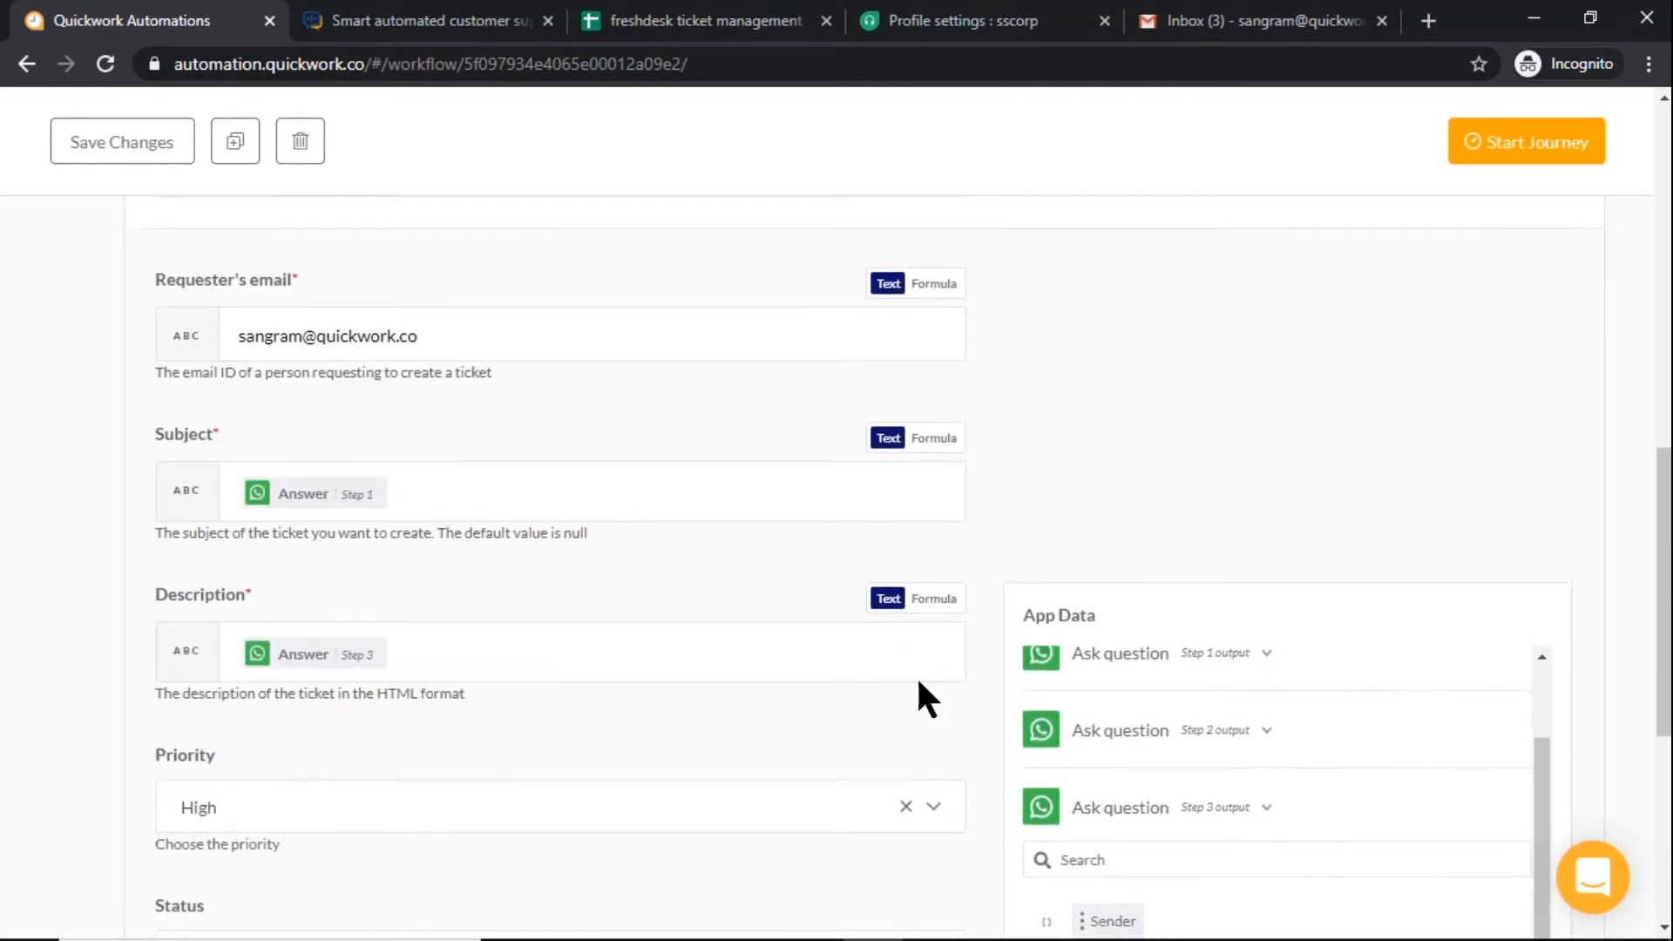
left_click(870, 481)
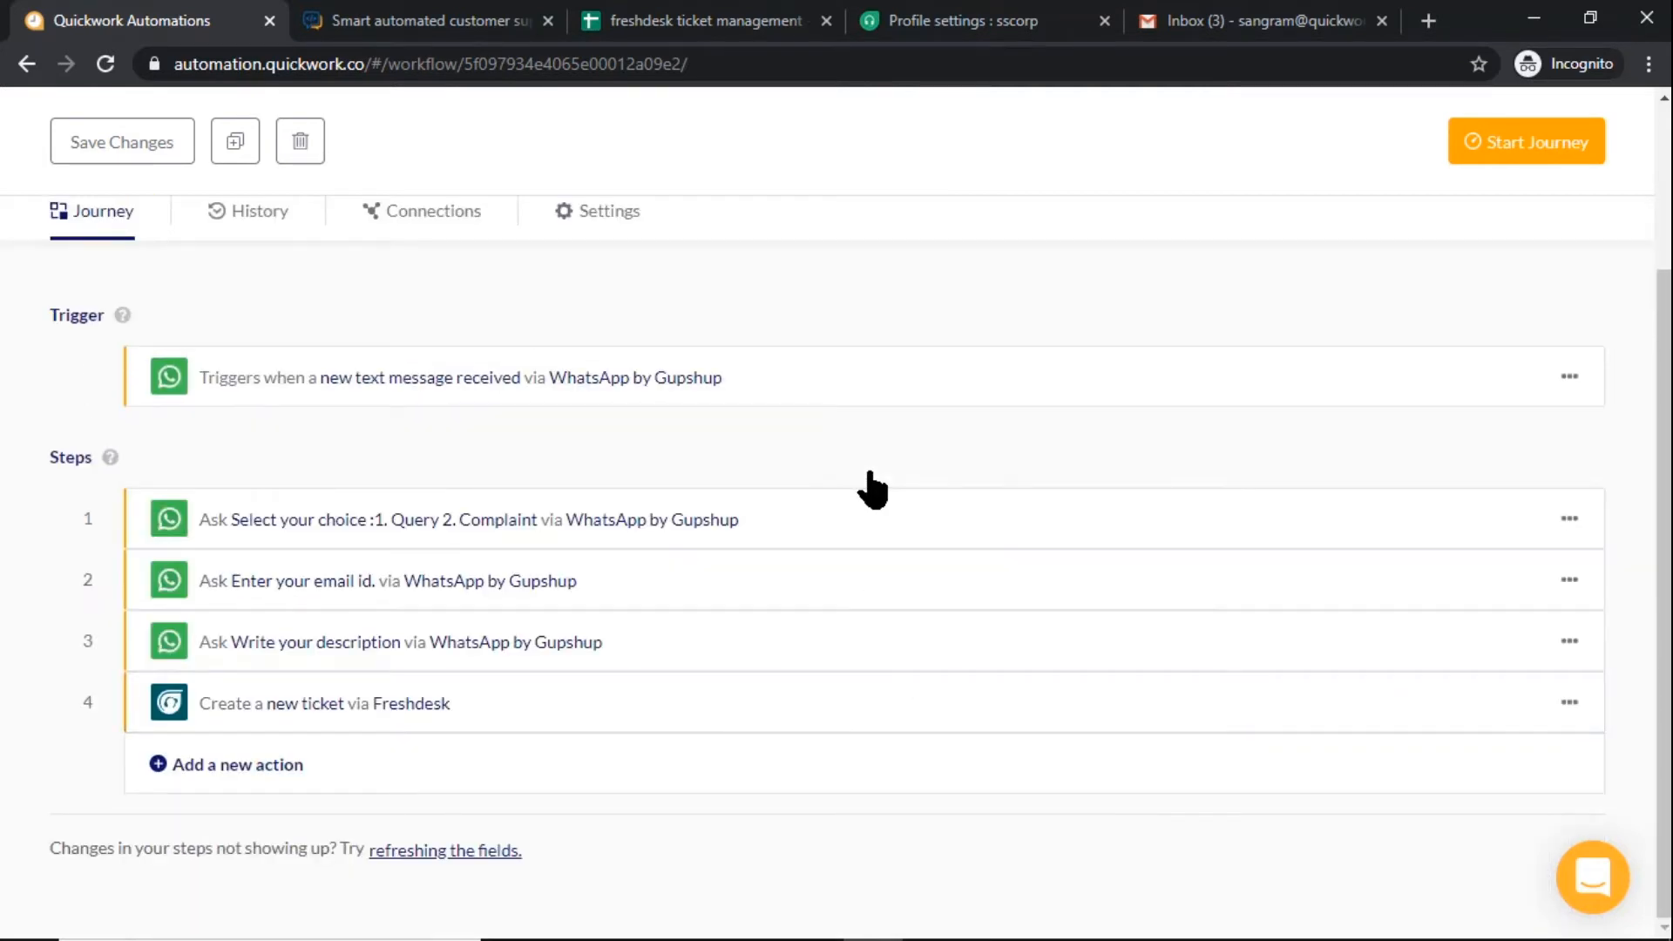
Add a simple action as step 5 using Google Sheets with the Add row action
left_click(798, 770)
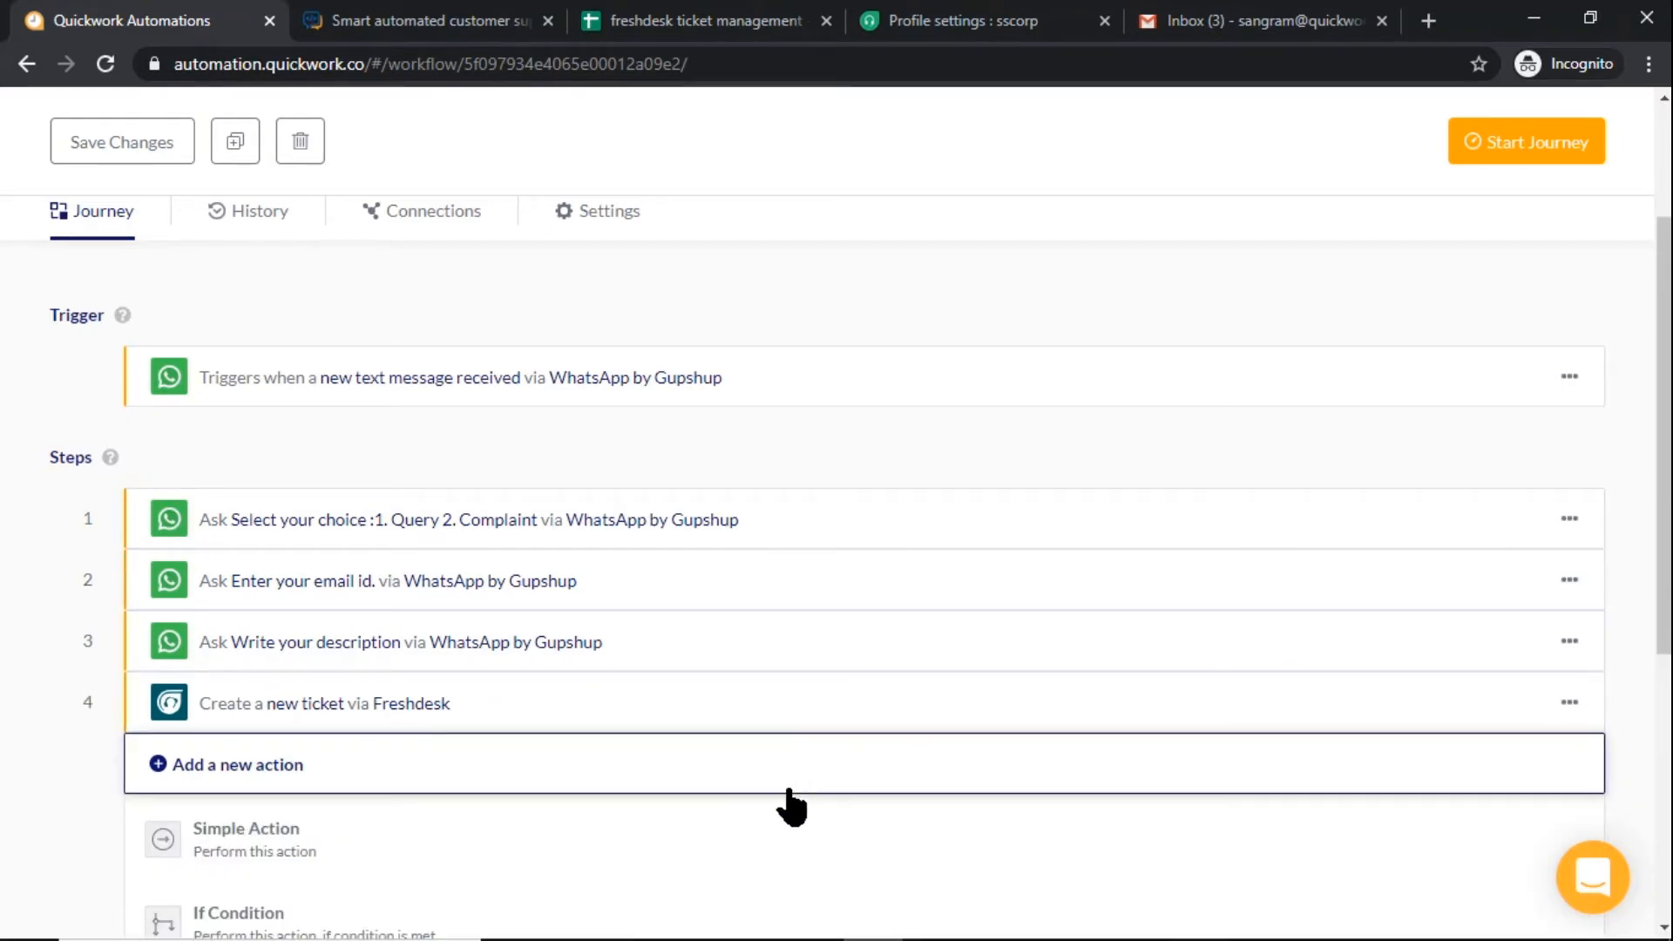
left_click(787, 835)
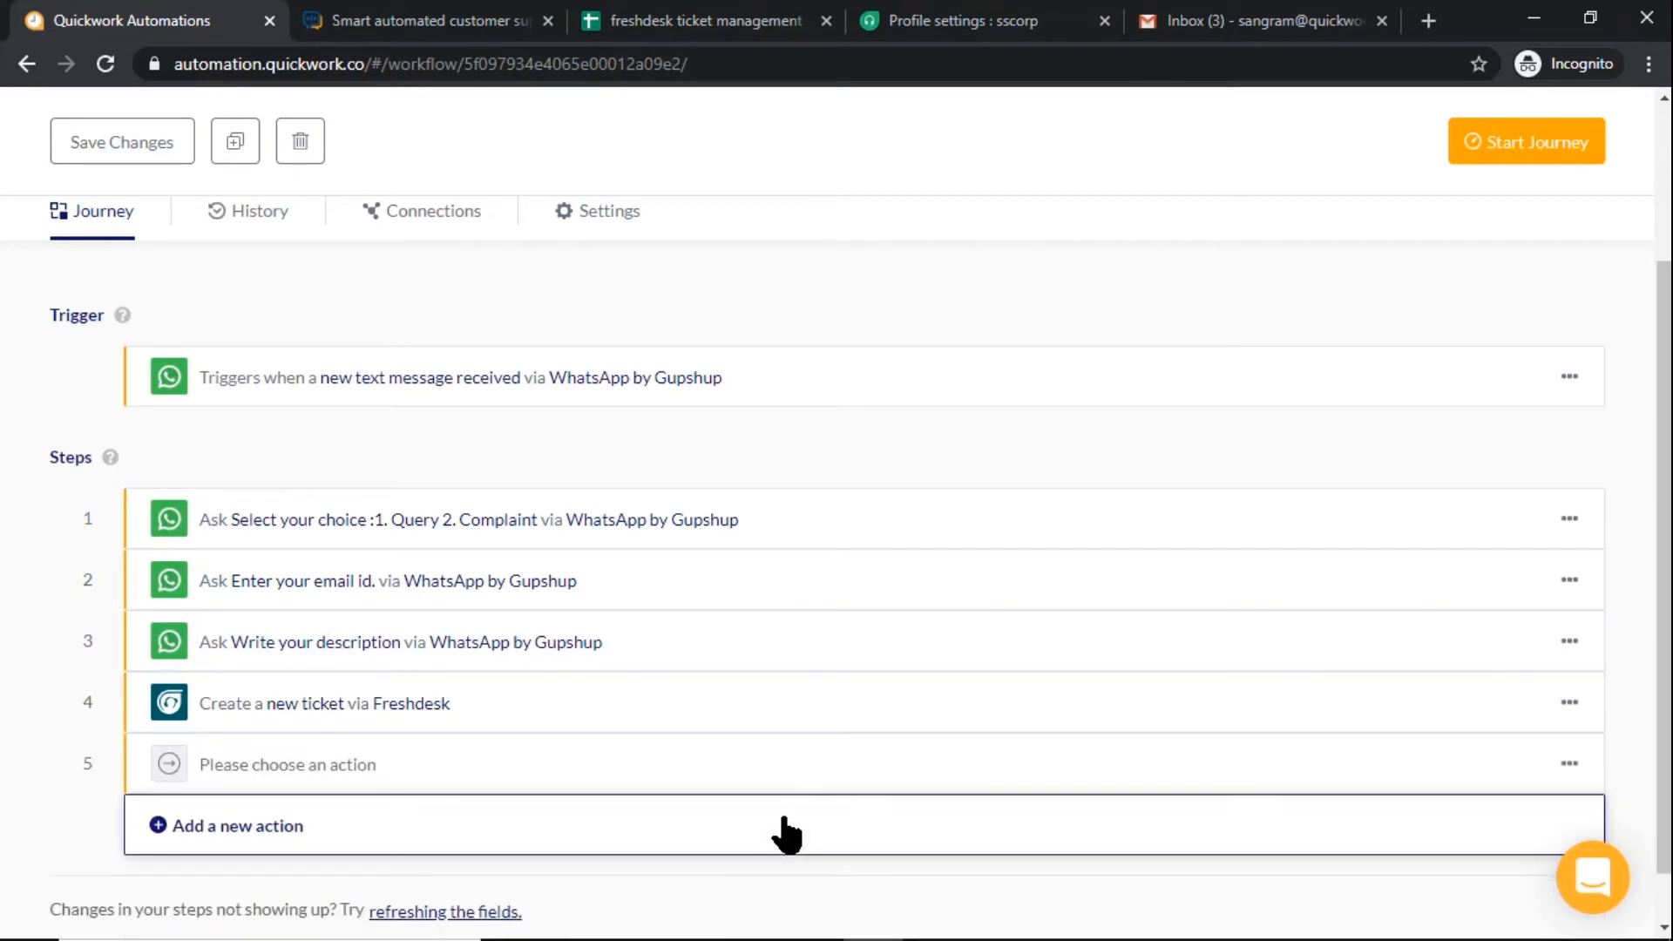
left_click(871, 780)
scroll(876, 758, "down", 3)
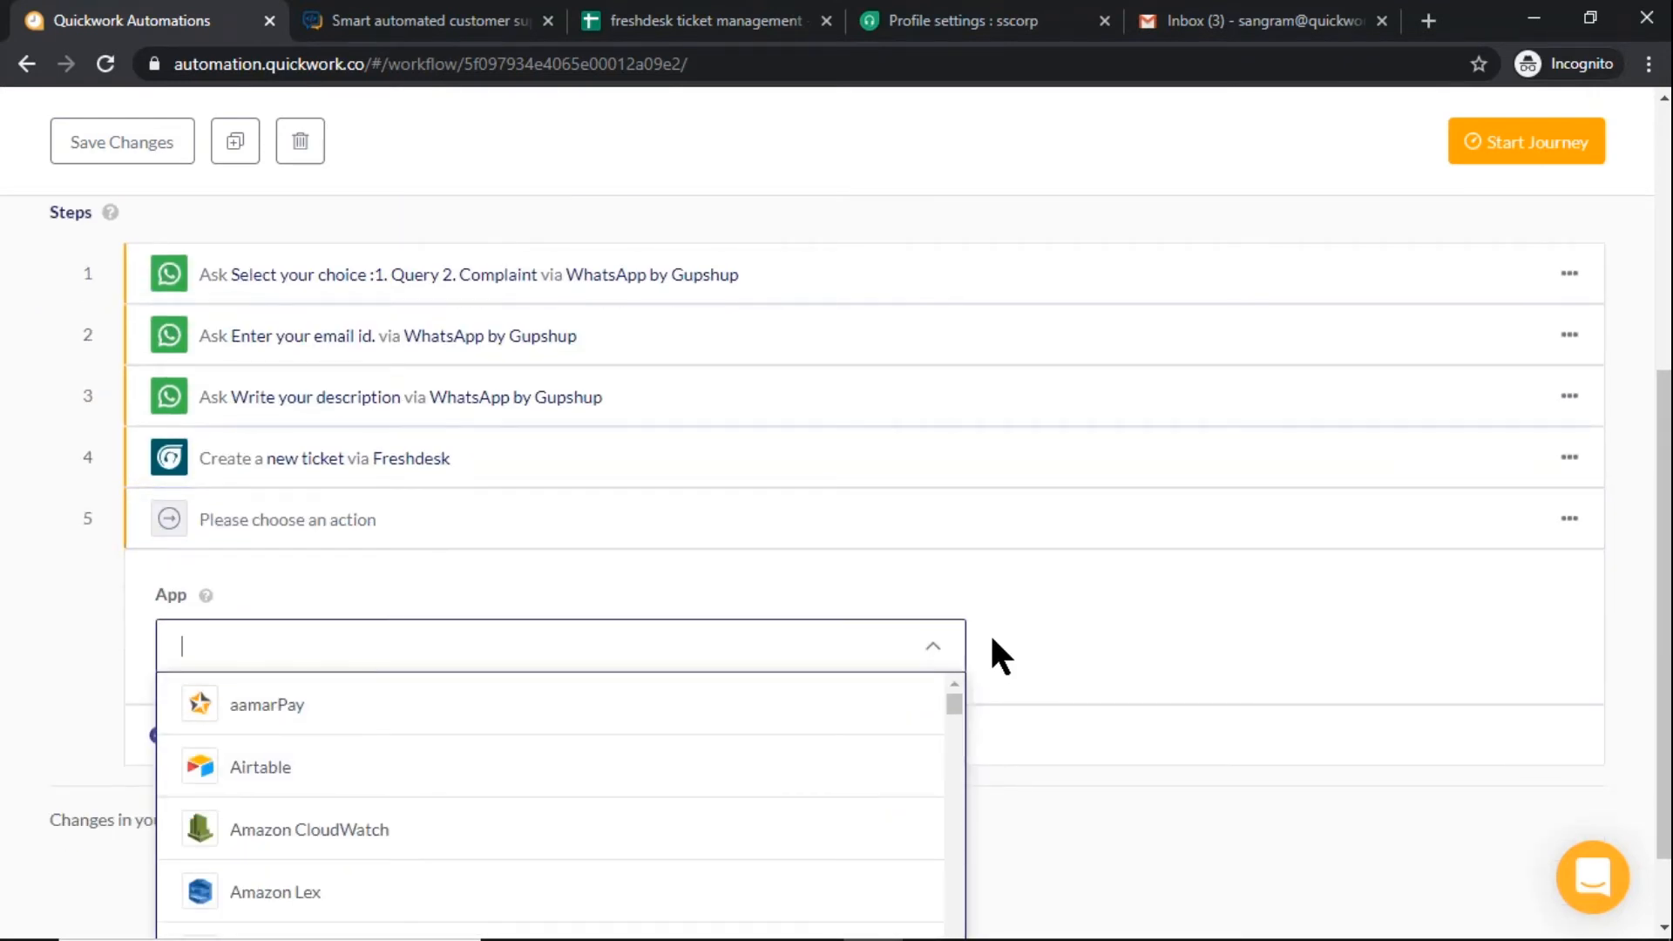
type("Goo")
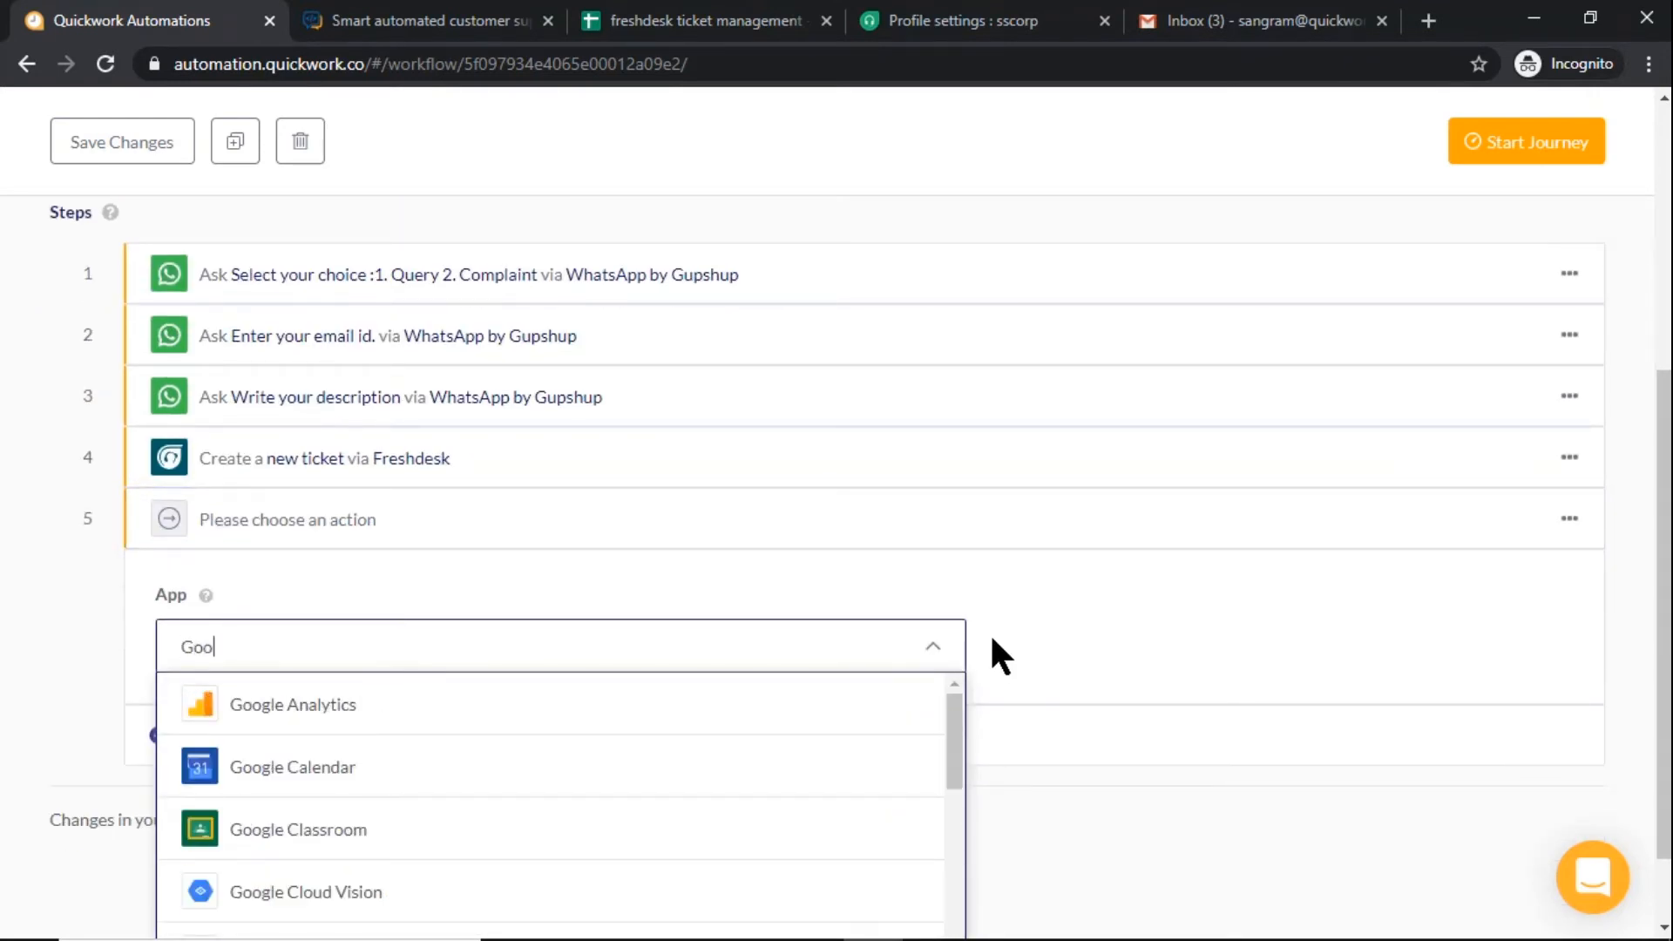
type("gle Sh")
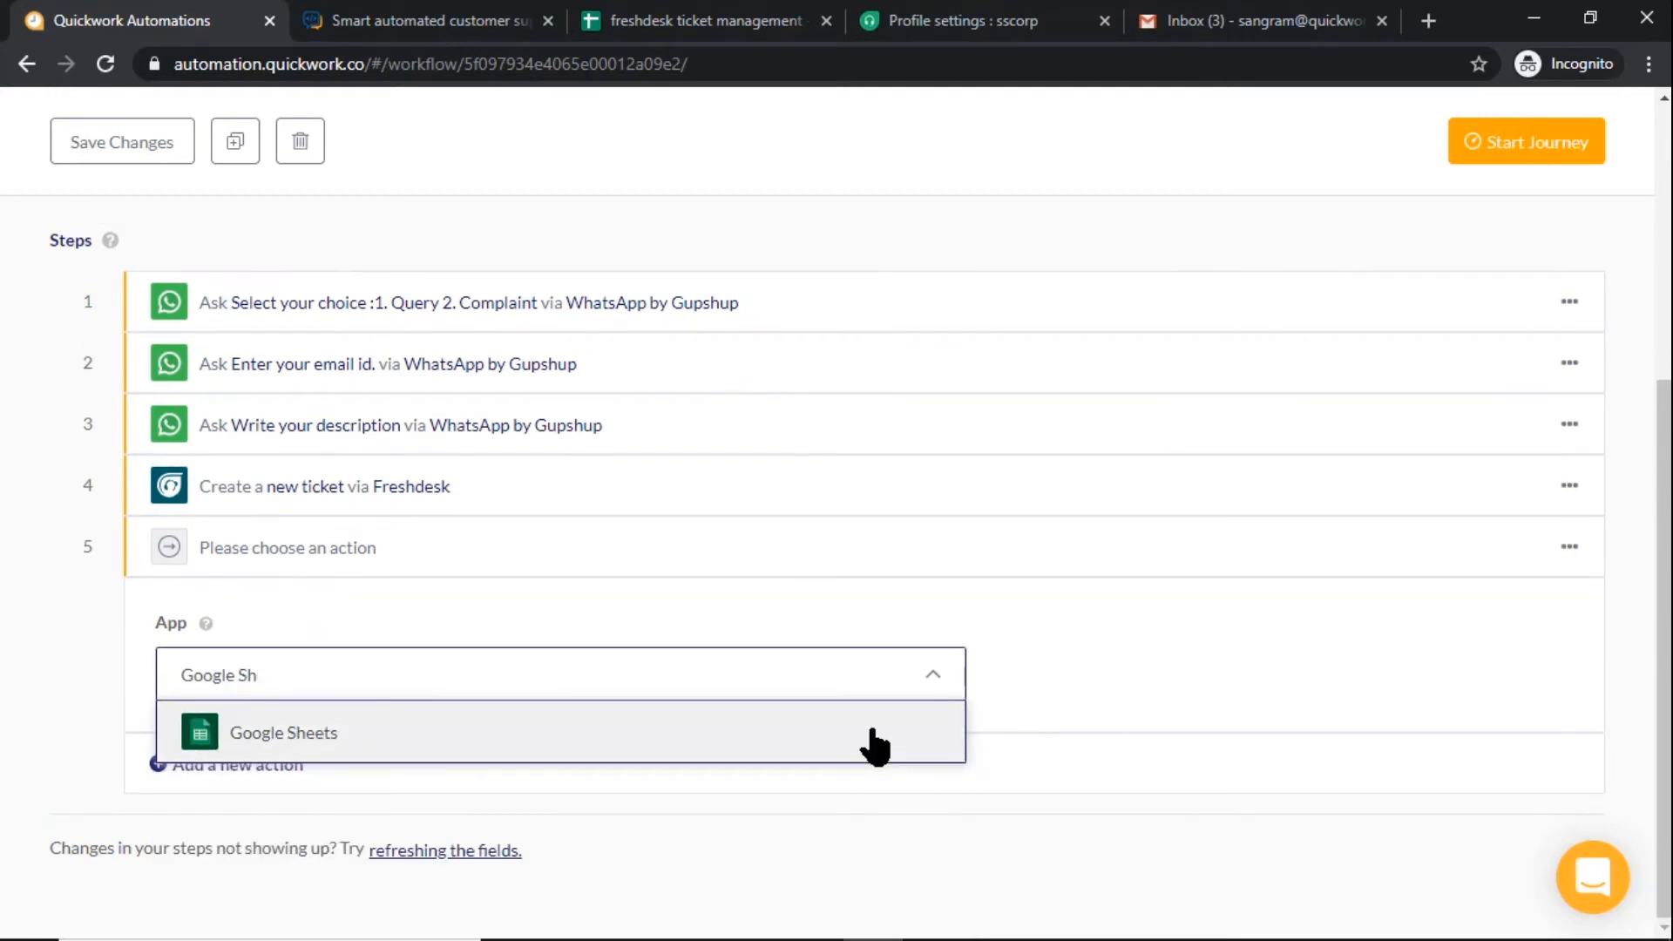
left_click(876, 745)
scroll(1057, 729, "down", 3)
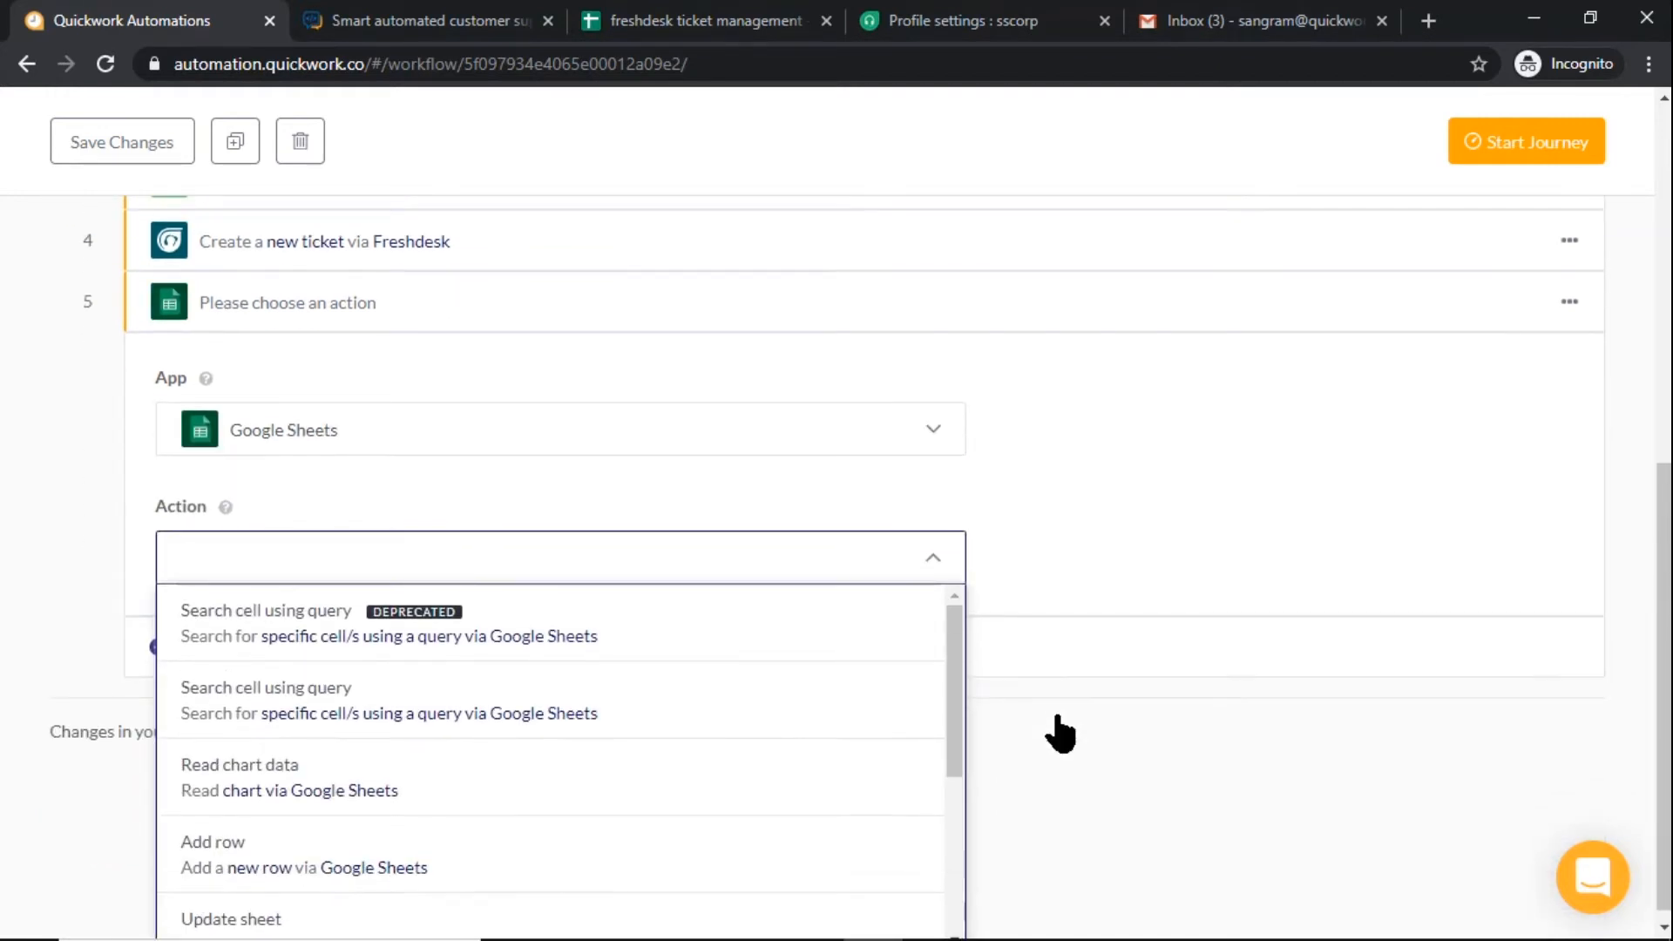
left_click(902, 866)
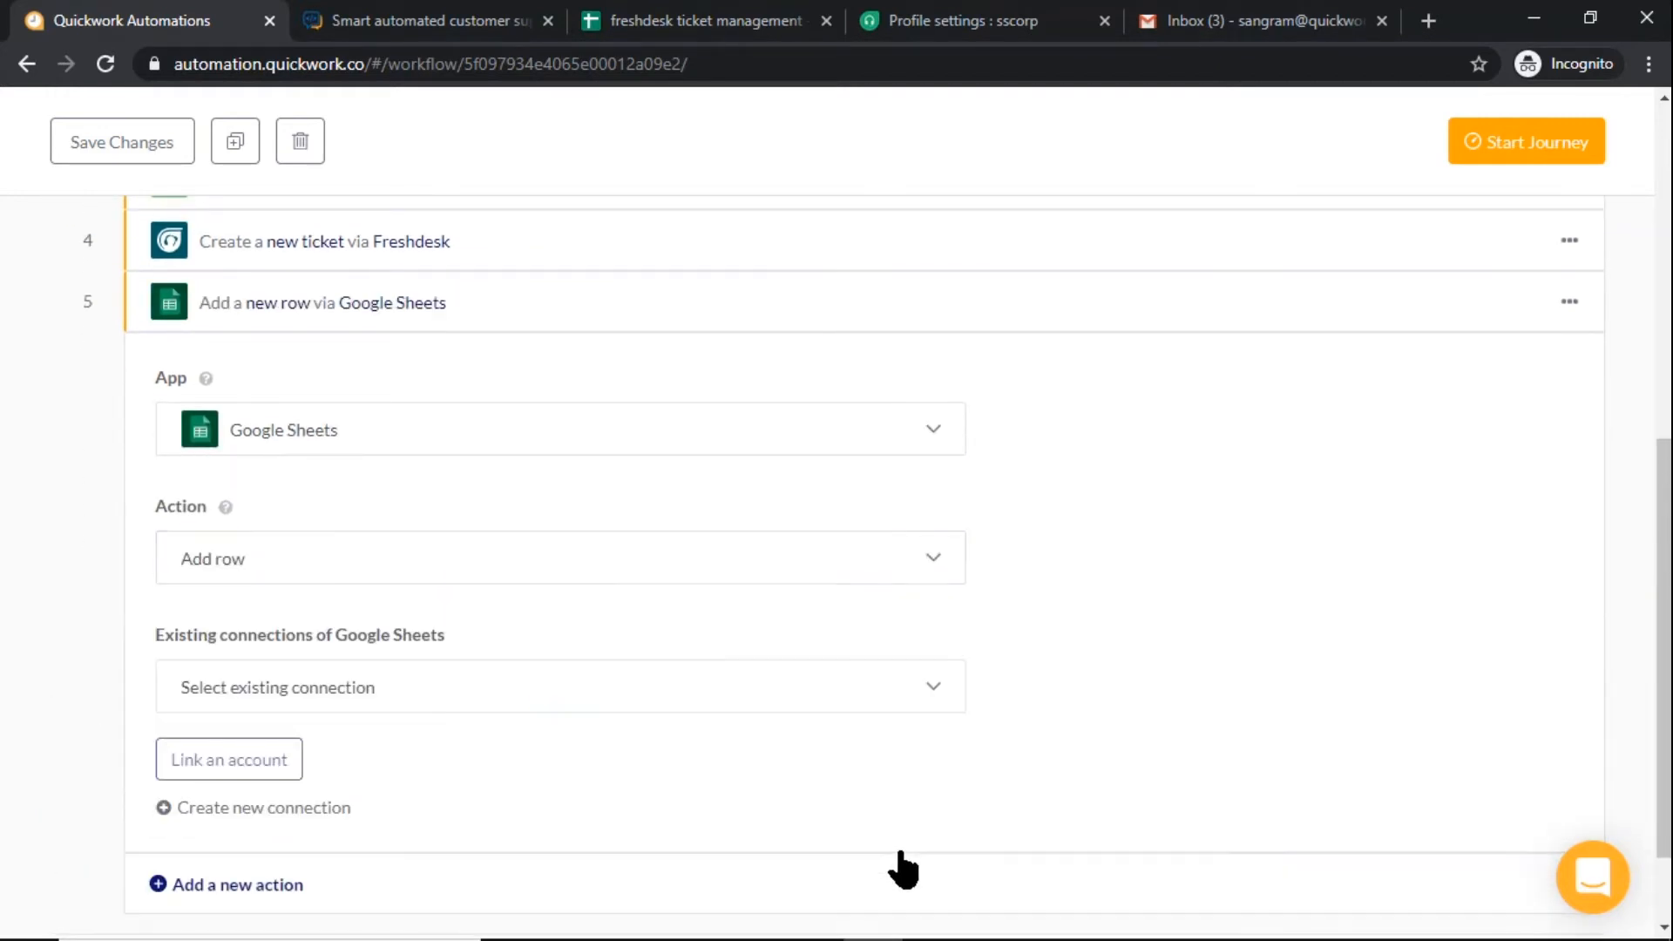
Link the Google Sheets step to the existing "gsheet" connection
left_click(794, 699)
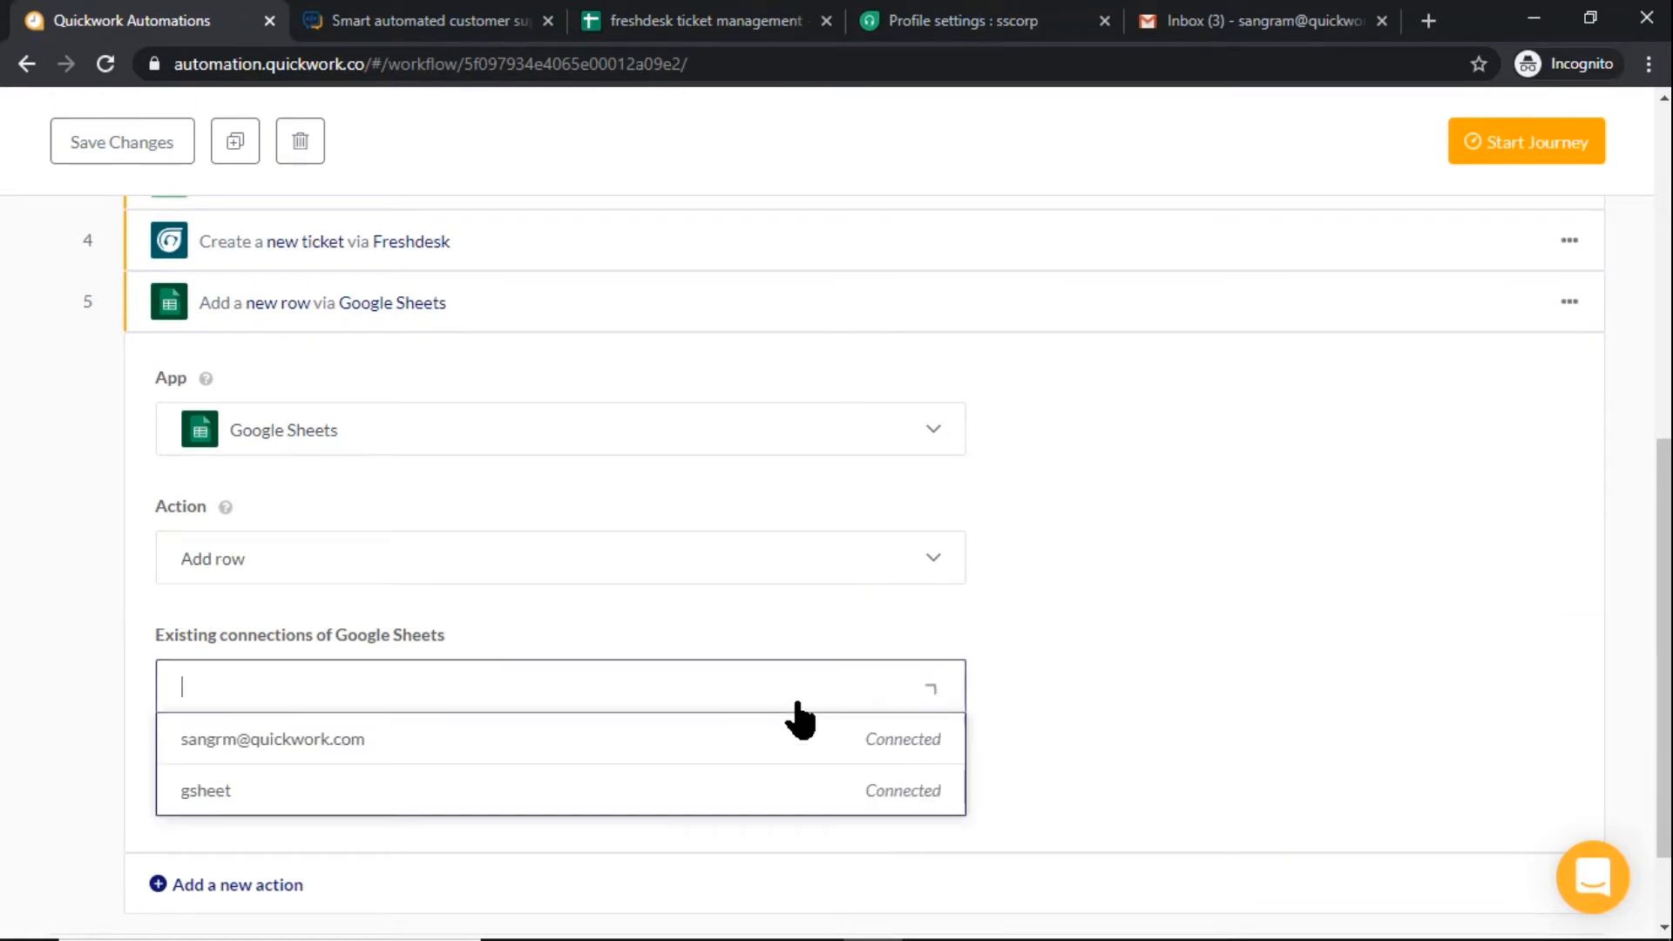
left_click(777, 796)
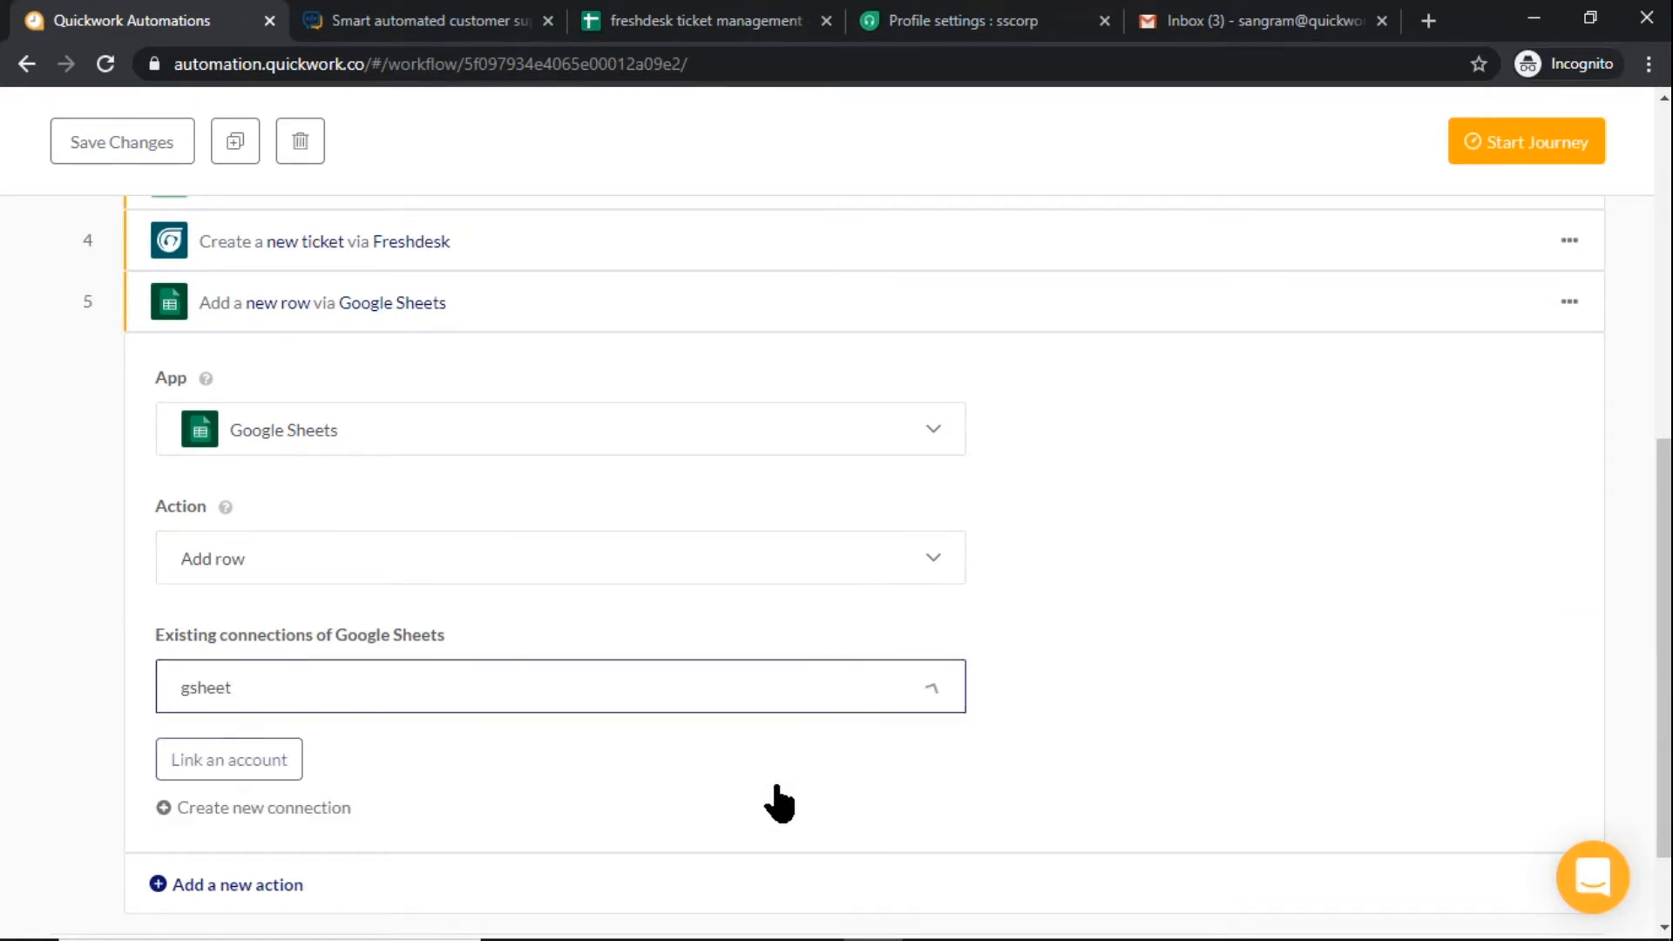
left_click(290, 765)
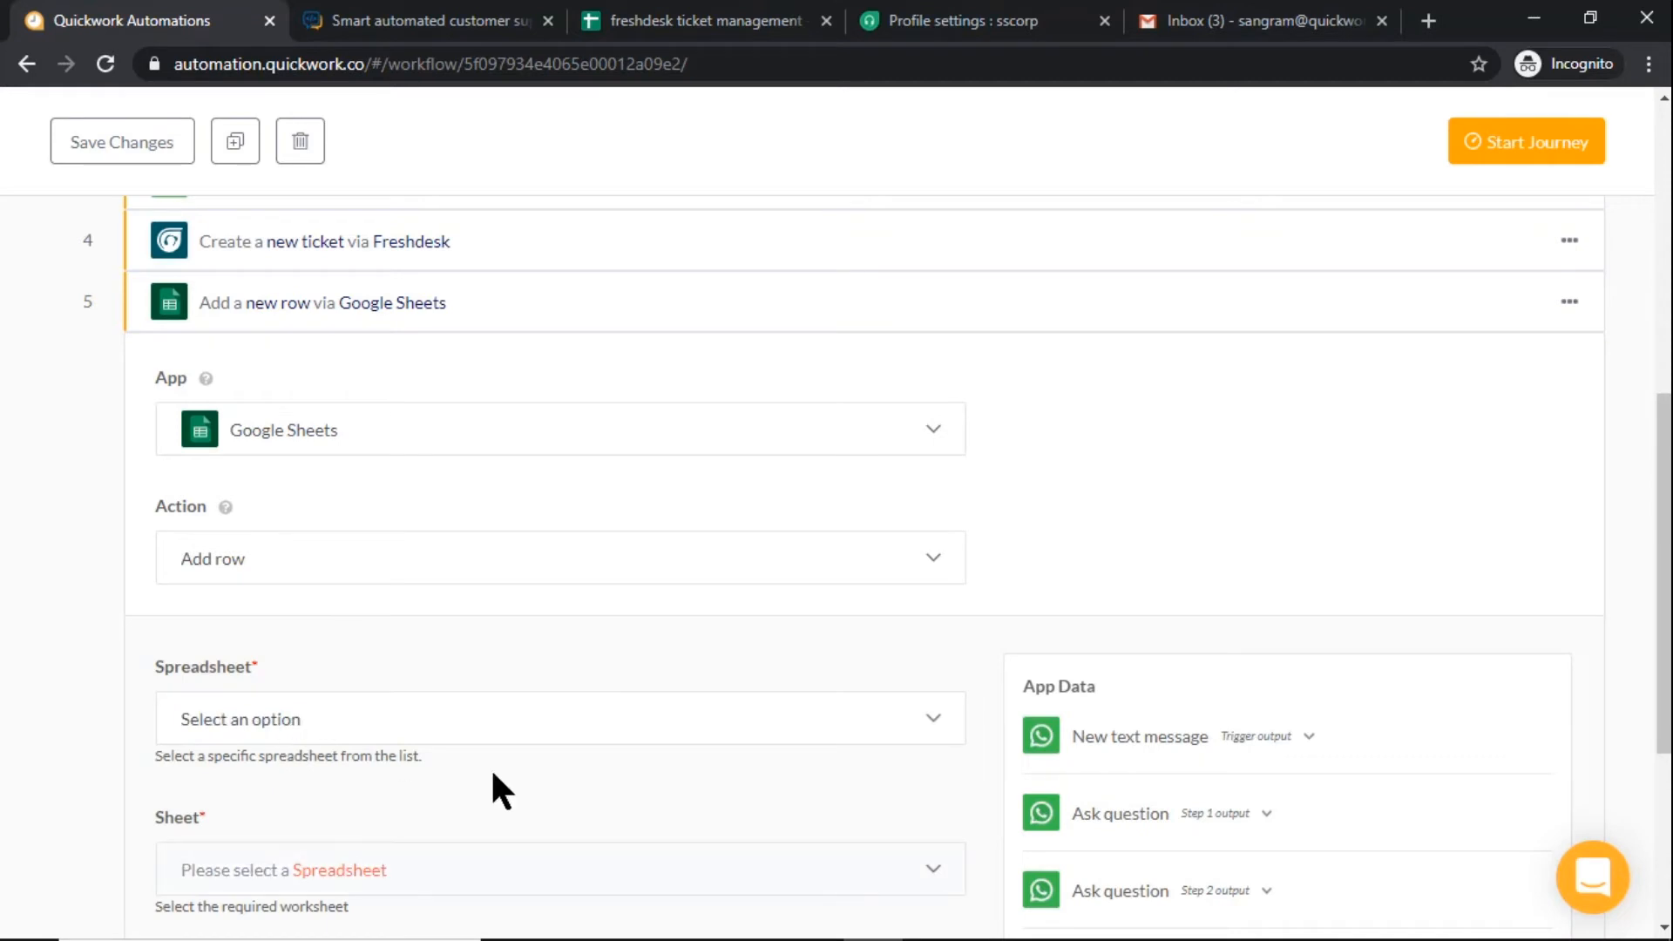
Choose the "freshdesk ticket management" spreadsheet and its Sheet1 as the destination for the new row
scroll(671, 703, "down", 1)
left_click(734, 610)
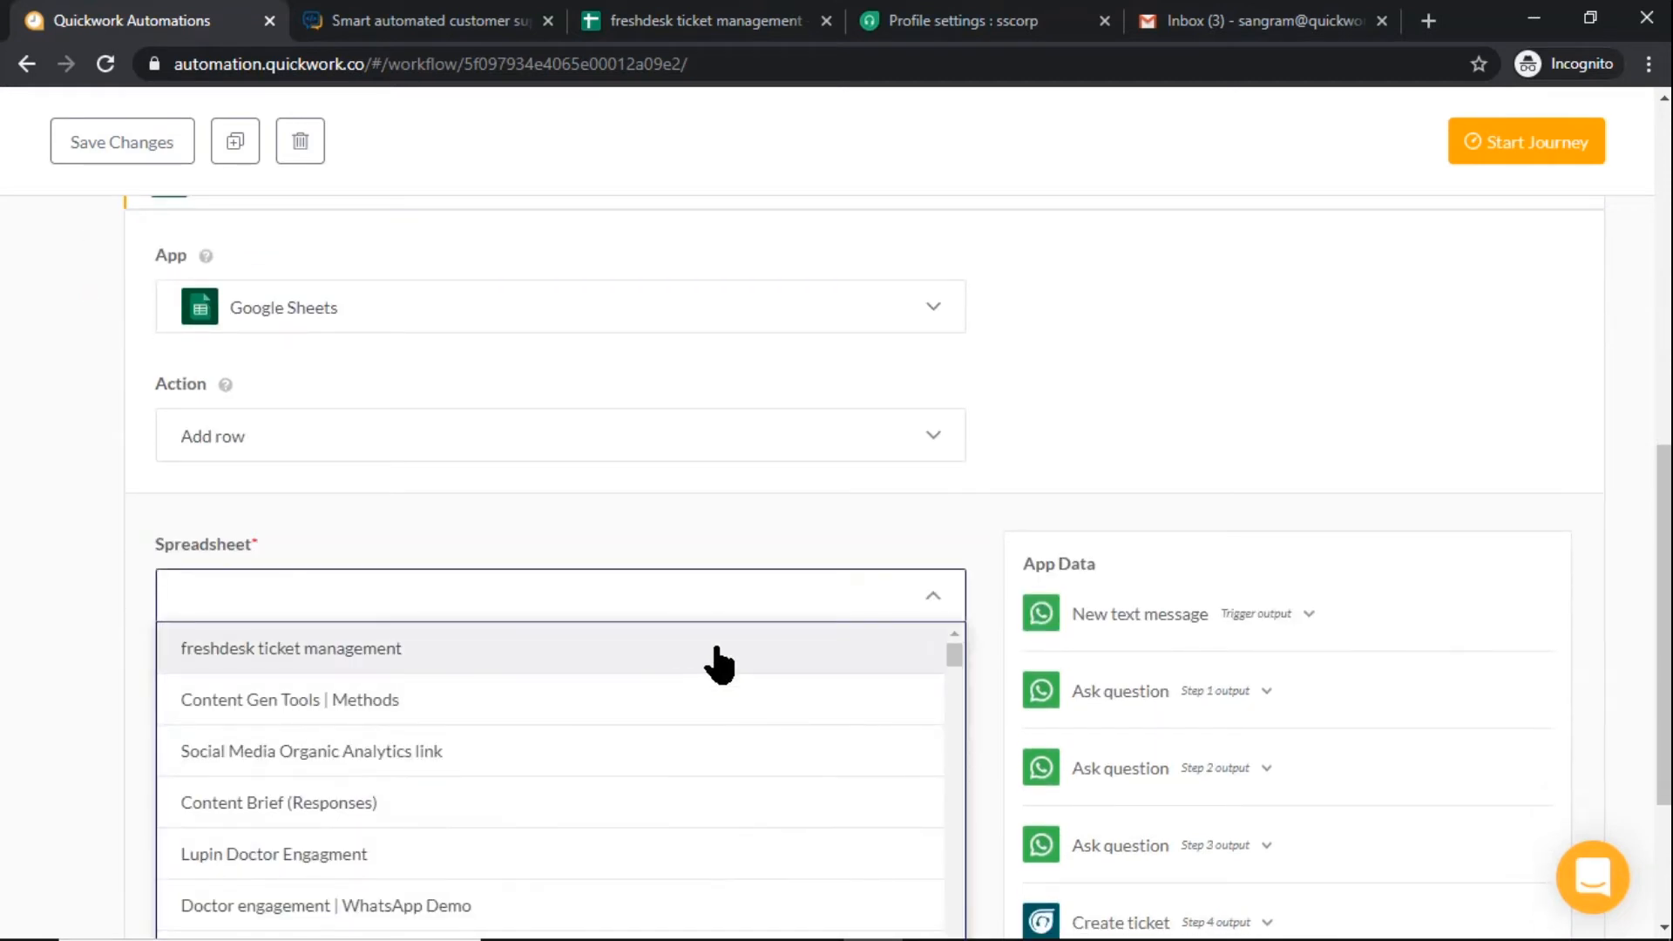
left_click(716, 650)
scroll(741, 645, "down", 1)
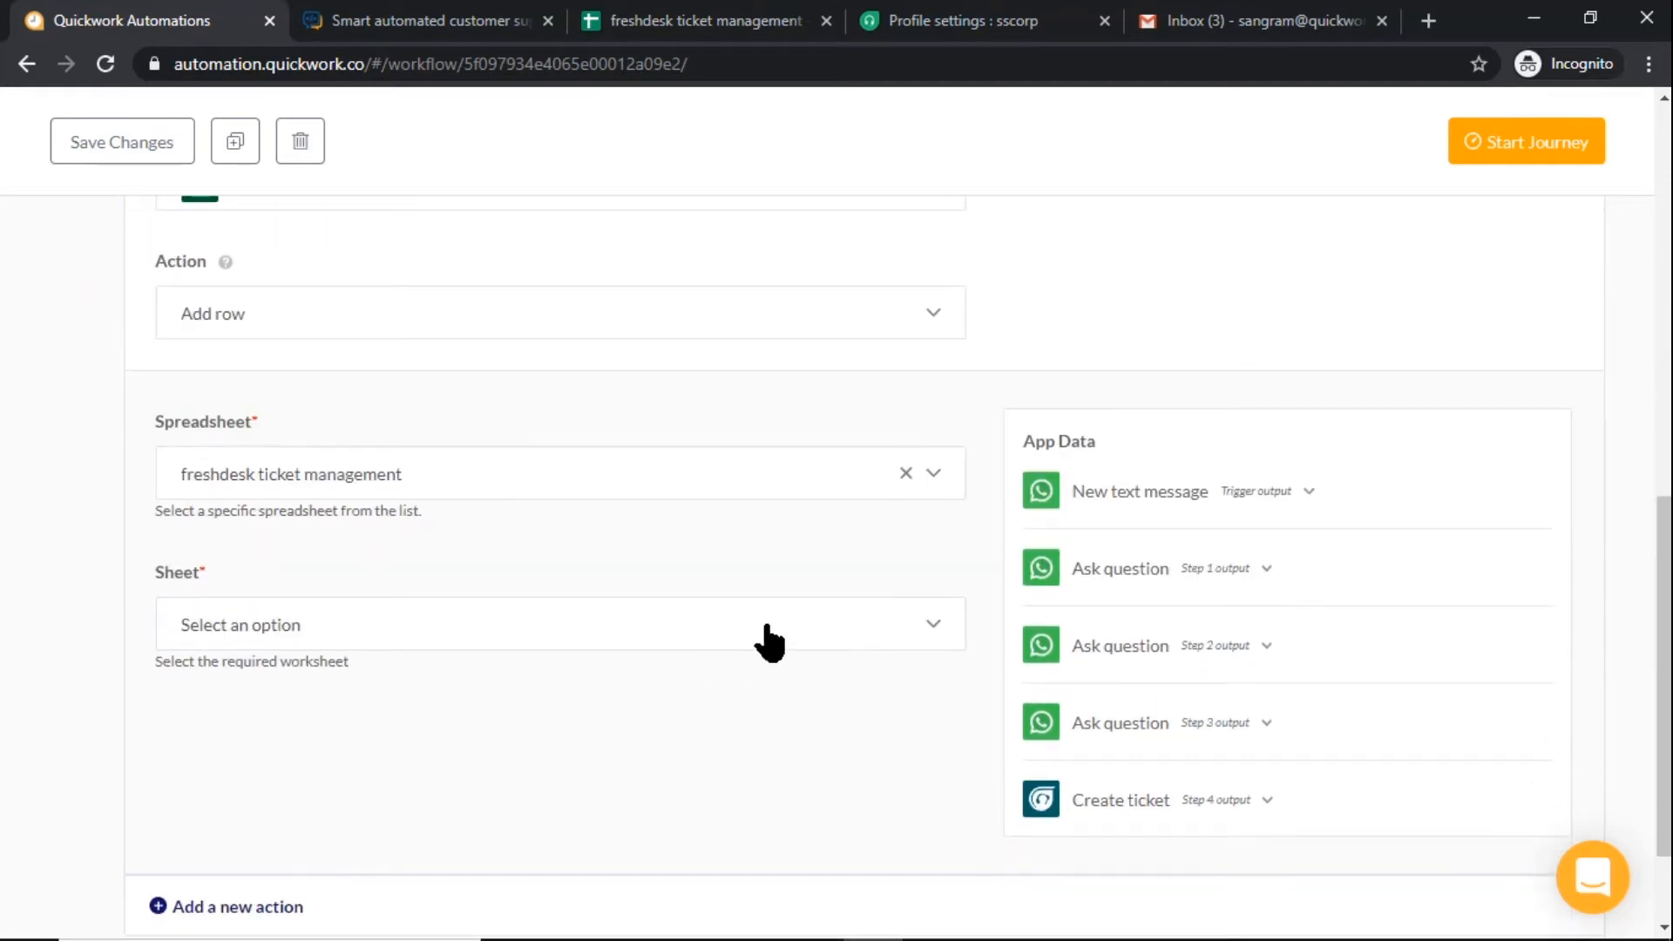
left_click(769, 642)
left_click(772, 684)
scroll(767, 671, "down", 1)
Fill the new row's Timestamp with a time field from the Step 4 Create ticket output
left_click(755, 653)
scroll(785, 655, "down", 2)
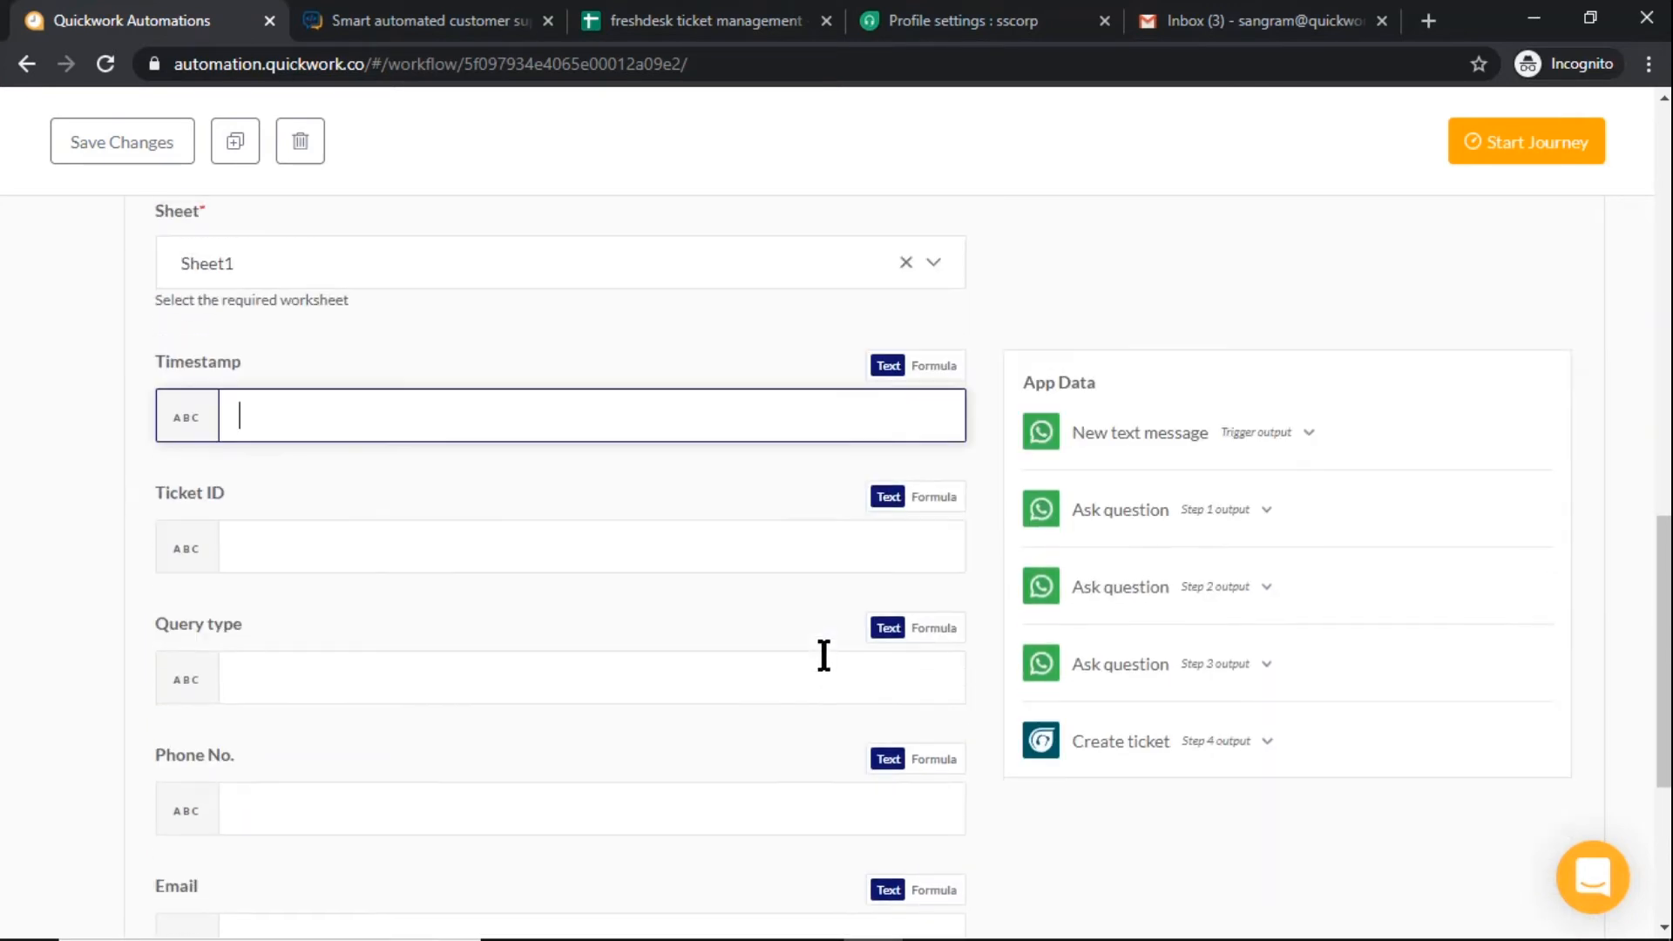
left_click(1201, 743)
scroll(1112, 811, "down", 7)
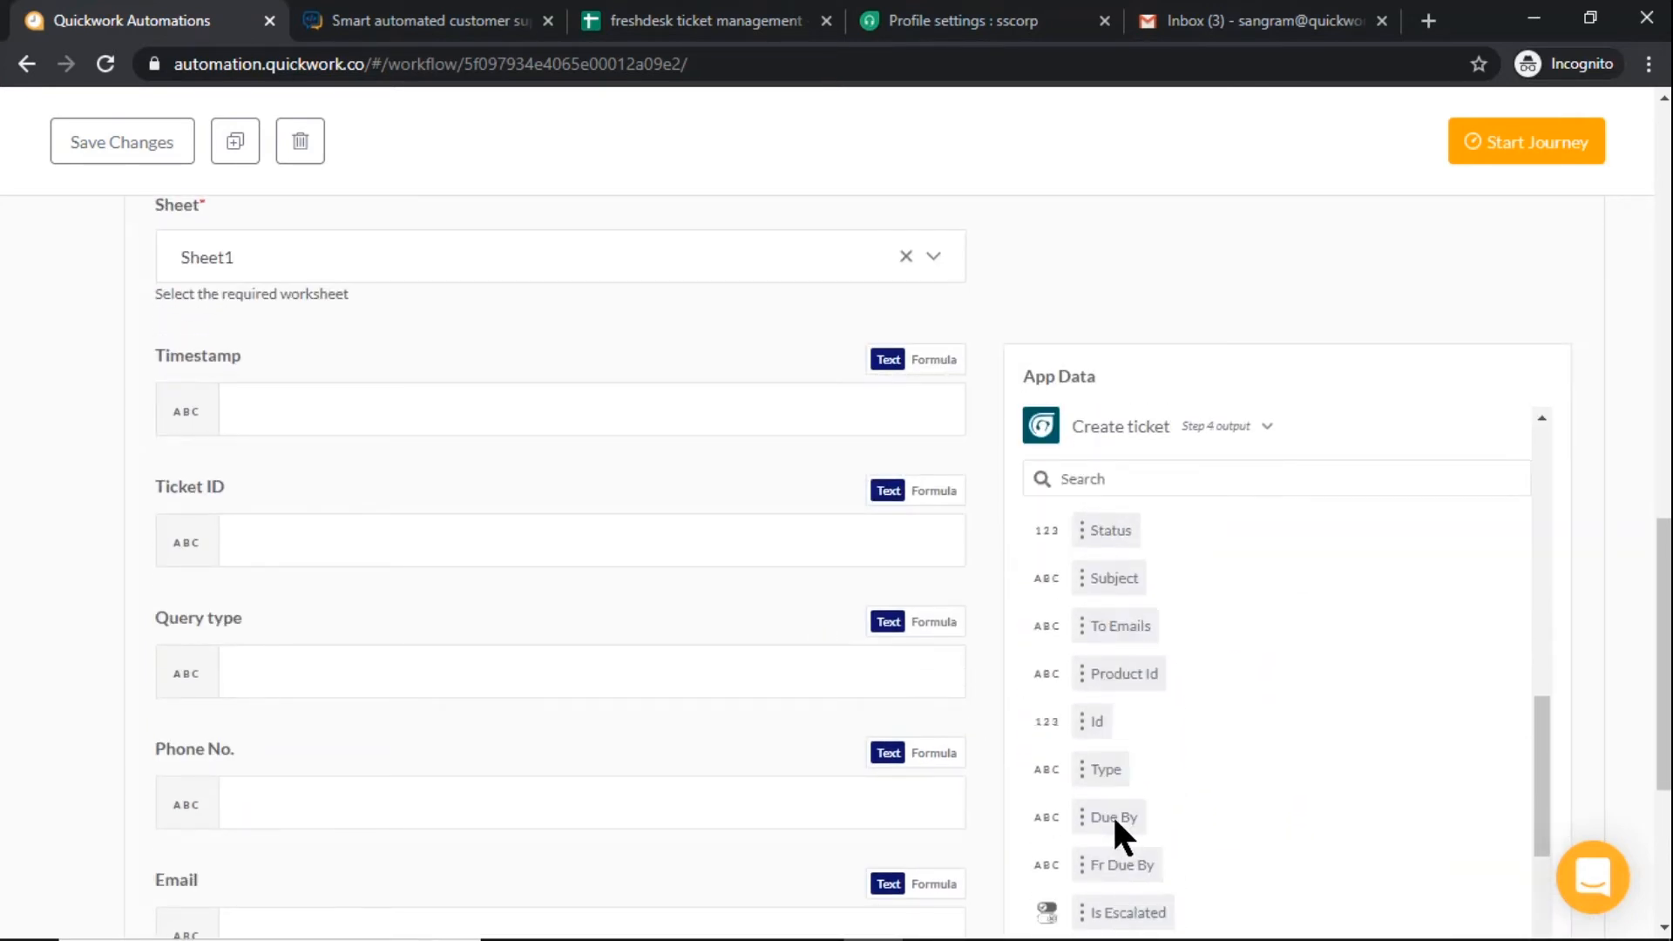
scroll(1112, 813, "down", 3)
left_click(1112, 814)
Set the new row's Ticket ID to the Id from the Step 4 Create ticket output
left_click(642, 558)
scroll(642, 560, "down", 3)
scroll(1084, 776, "up", 5)
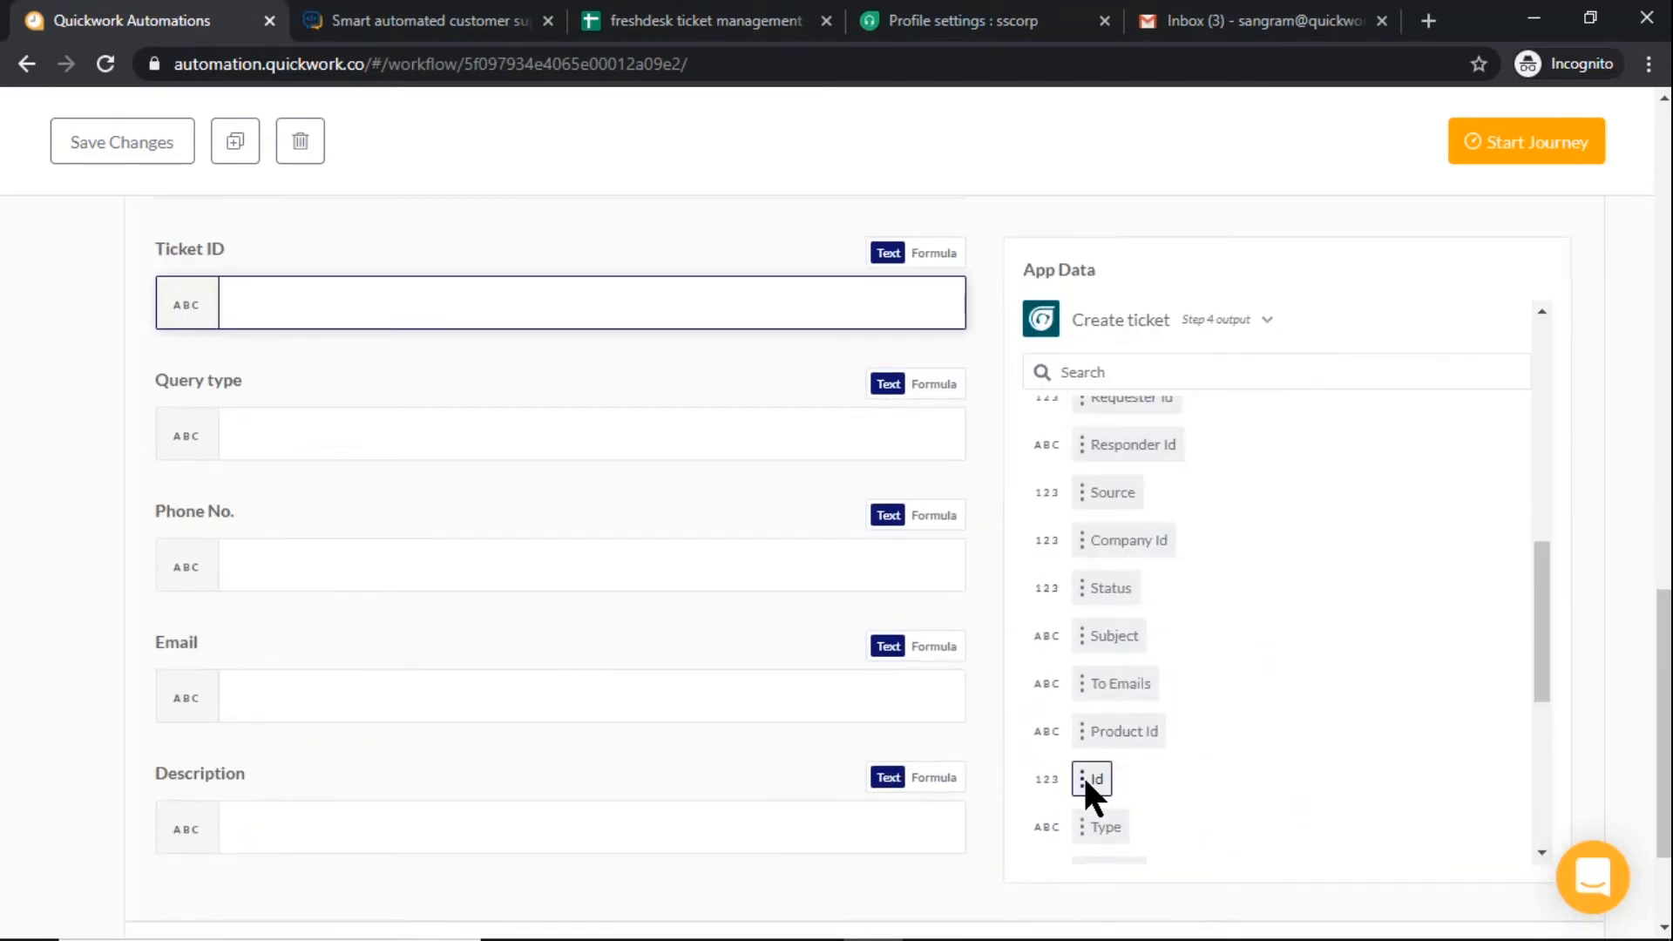
left_click(1091, 778)
Set the new row's Query type to the Answer from the Step 1 question
left_click(418, 436)
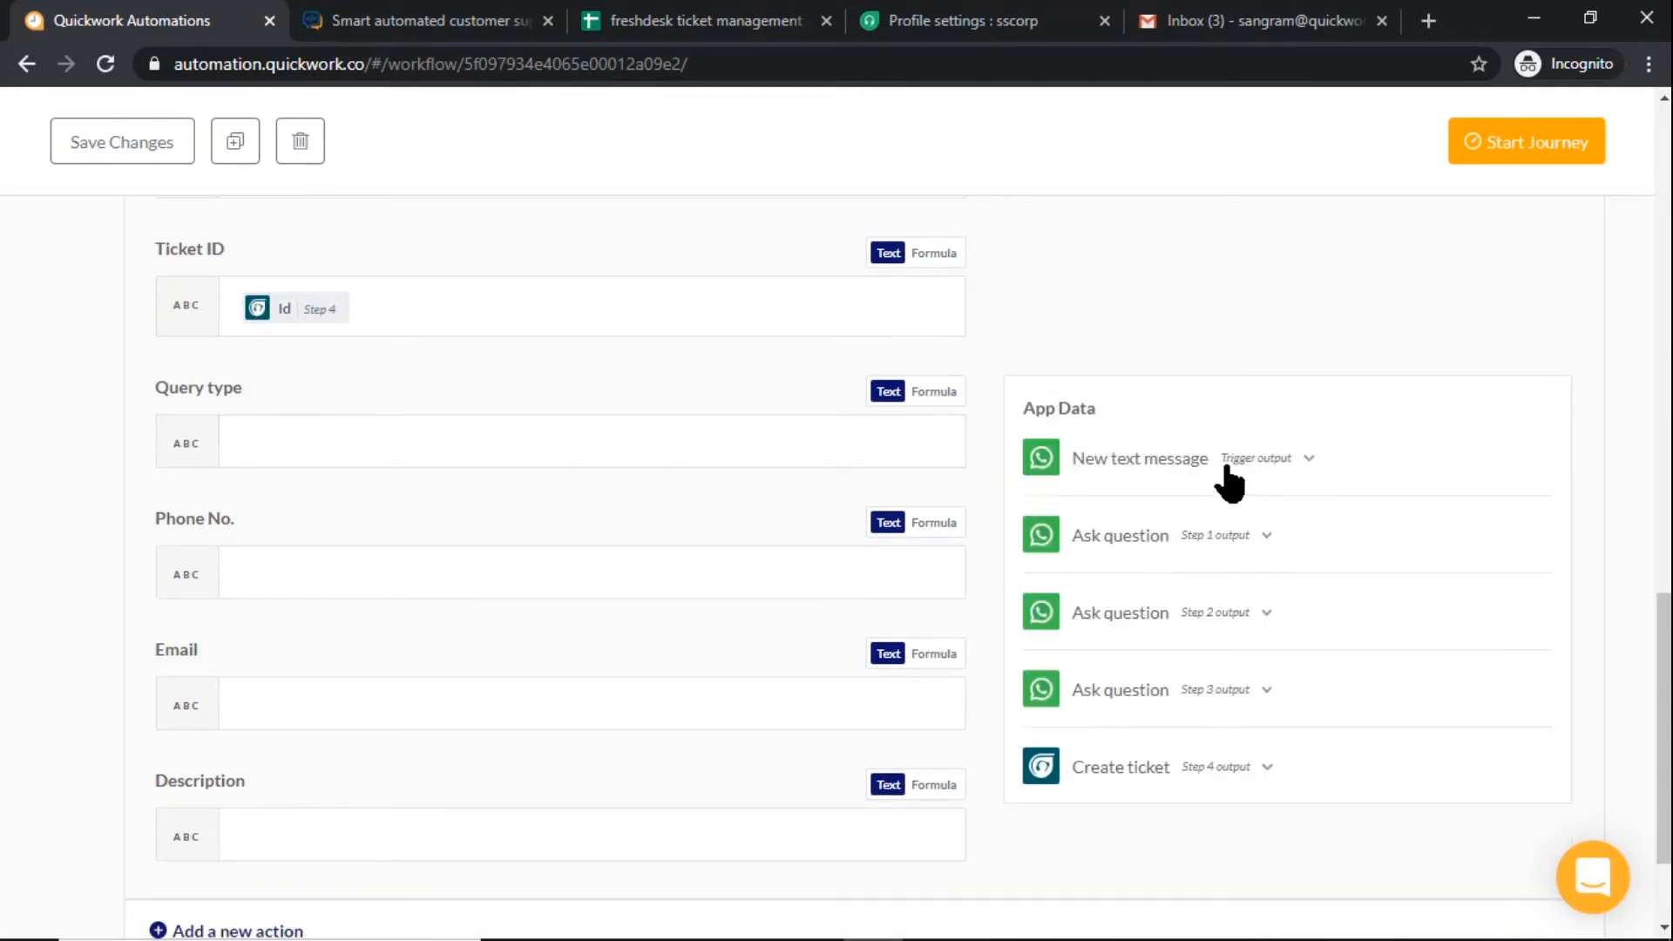
left_click(1238, 537)
left_click(1123, 879)
Set the new row's Phone No. to the Sender Id from the New text message trigger output
left_click(817, 589)
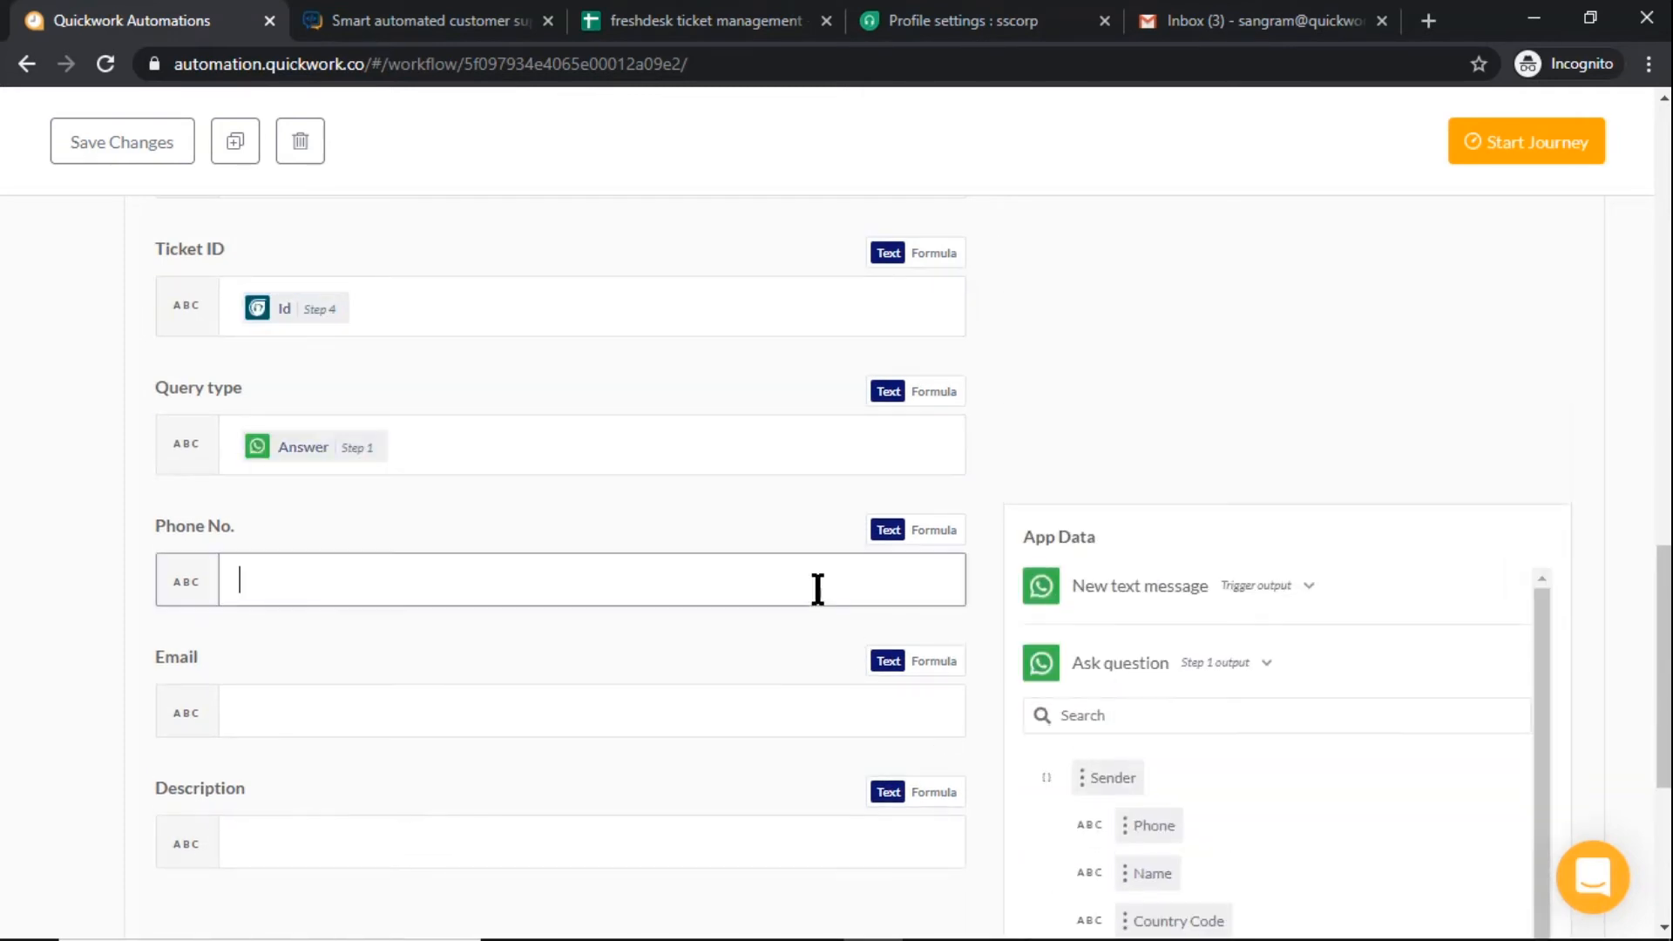
left_click(1222, 589)
left_click(1133, 758)
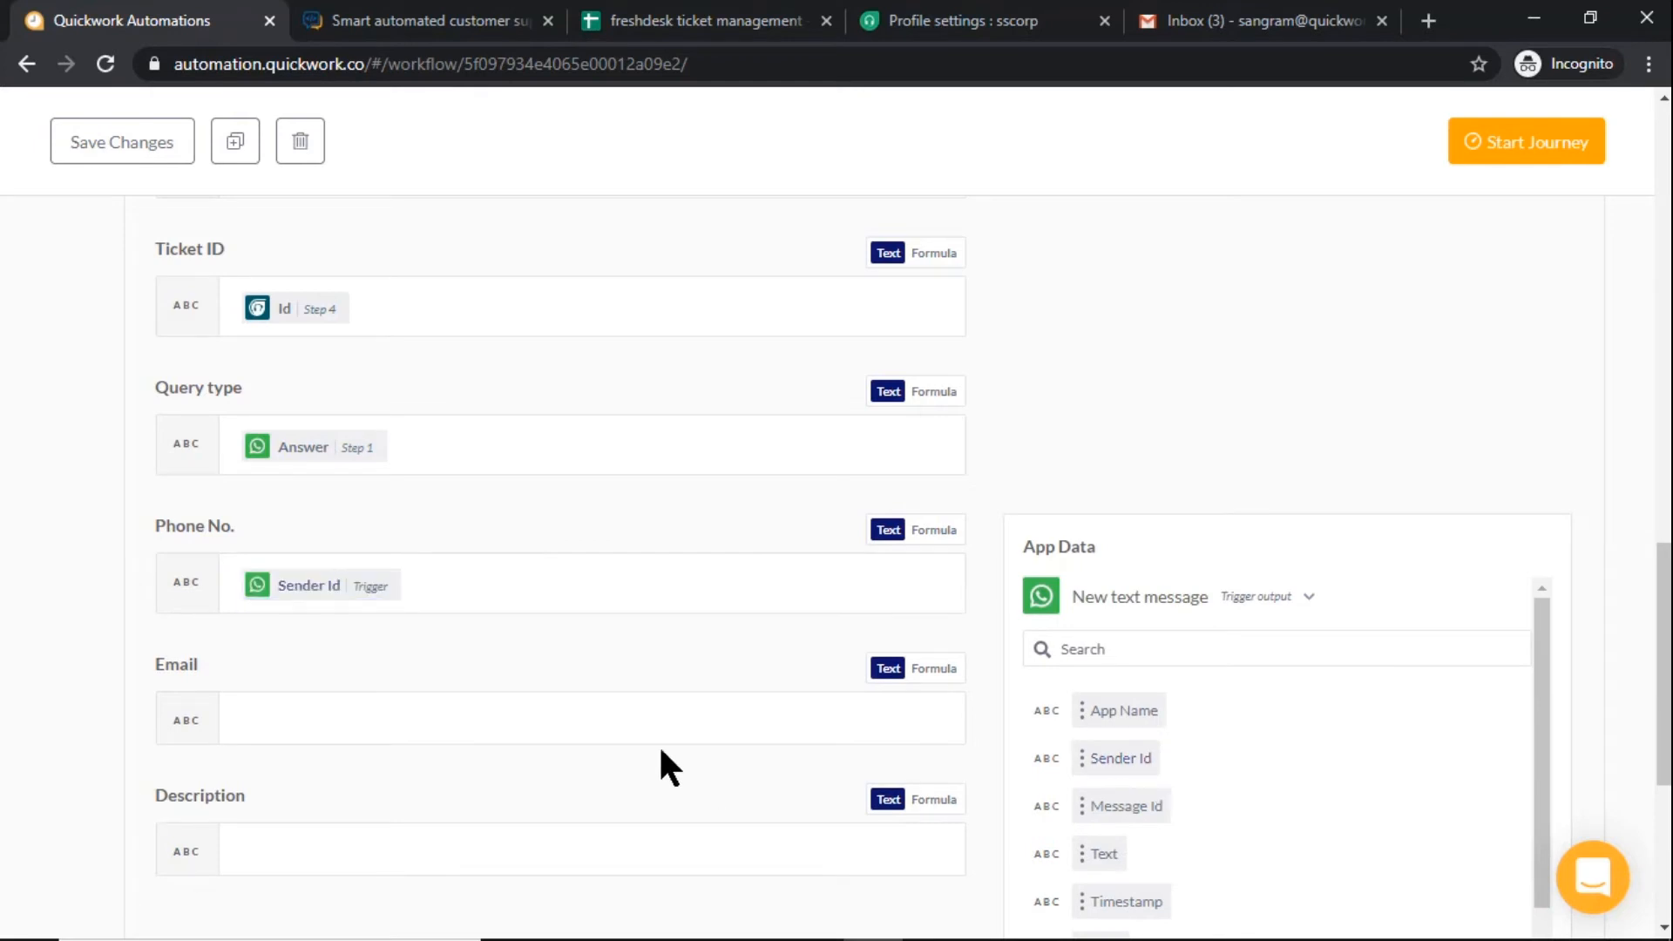
Set the new row's Email to the Answer from the Step 2 question
left_click(661, 729)
scroll(1228, 676, "down", 4)
left_click(1273, 378)
left_click(1233, 523)
left_click(1133, 871)
Set the new row's Description to the Answer from the Step 3 question
left_click(837, 490)
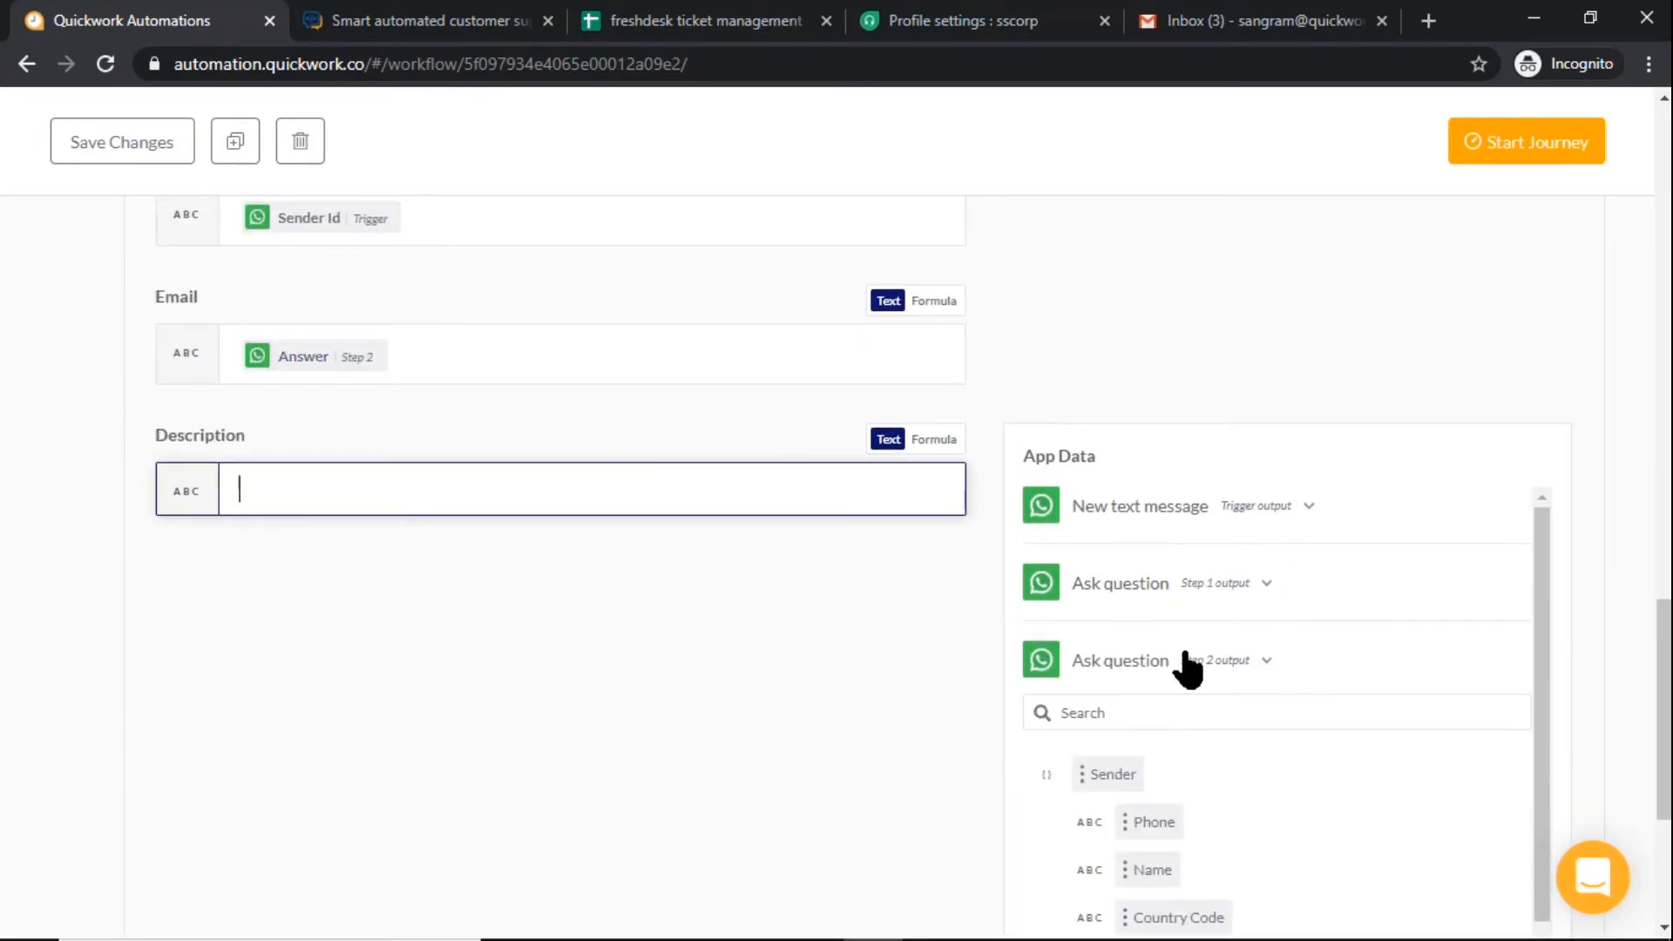
scroll(1187, 669, "down", 4)
left_click(1133, 815)
Add a simple action as step 6 that uses WhatsApp by Gupshup with the Send message action
scroll(715, 602, "up", 10)
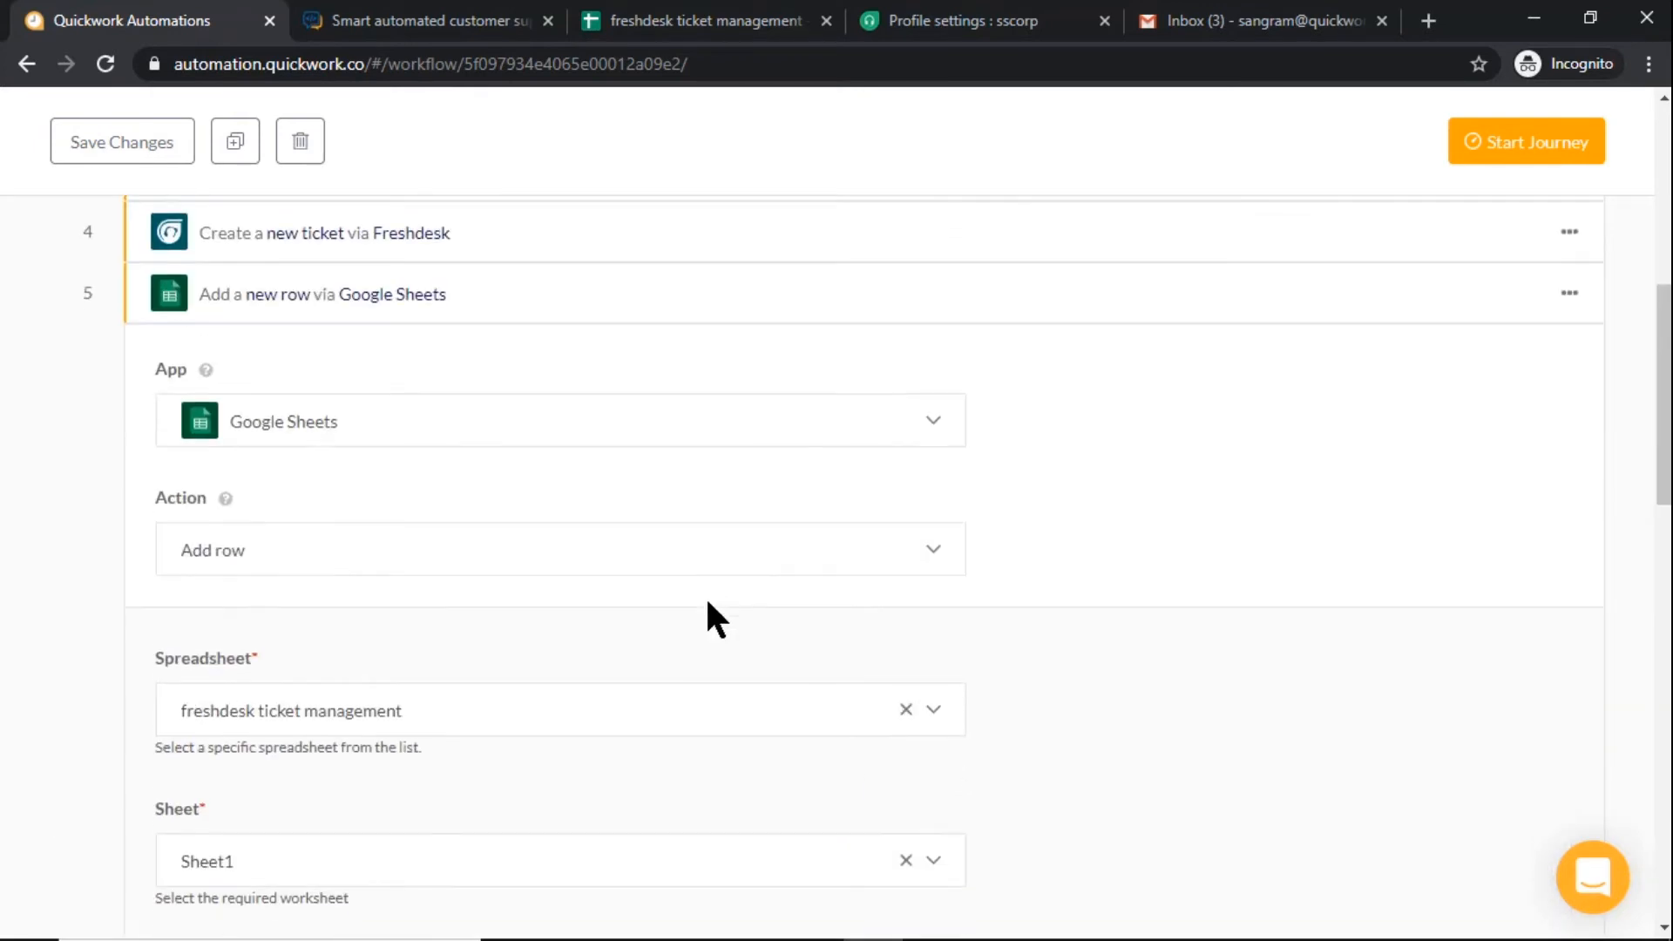
scroll(705, 594, "up", 3)
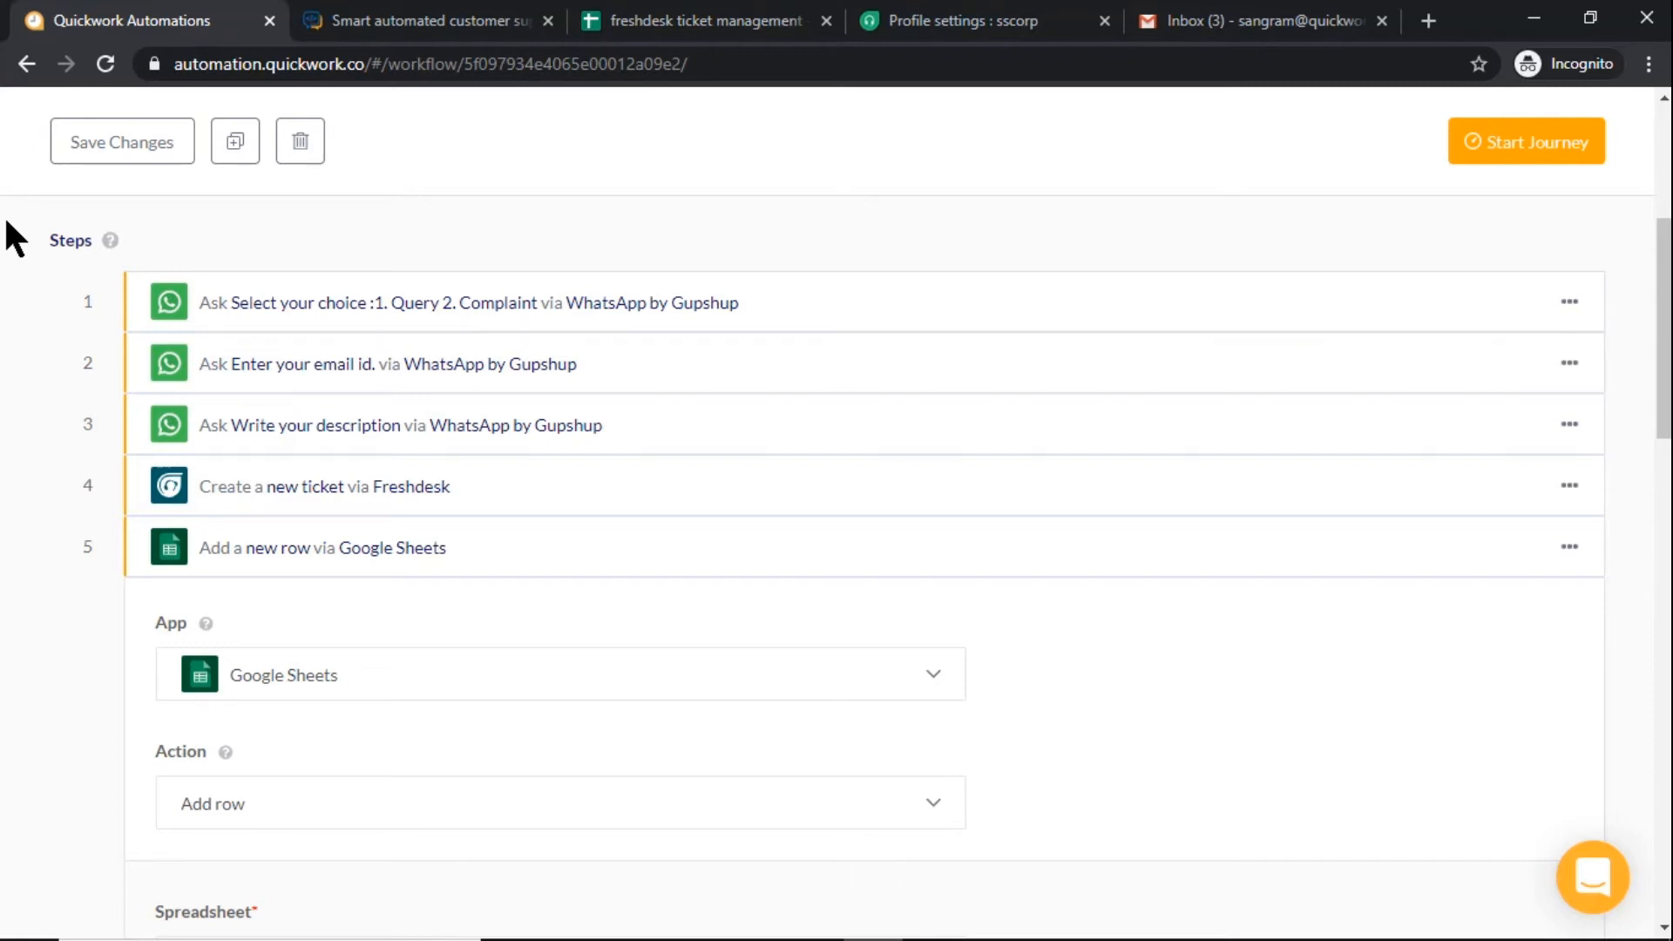
left_click(251, 768)
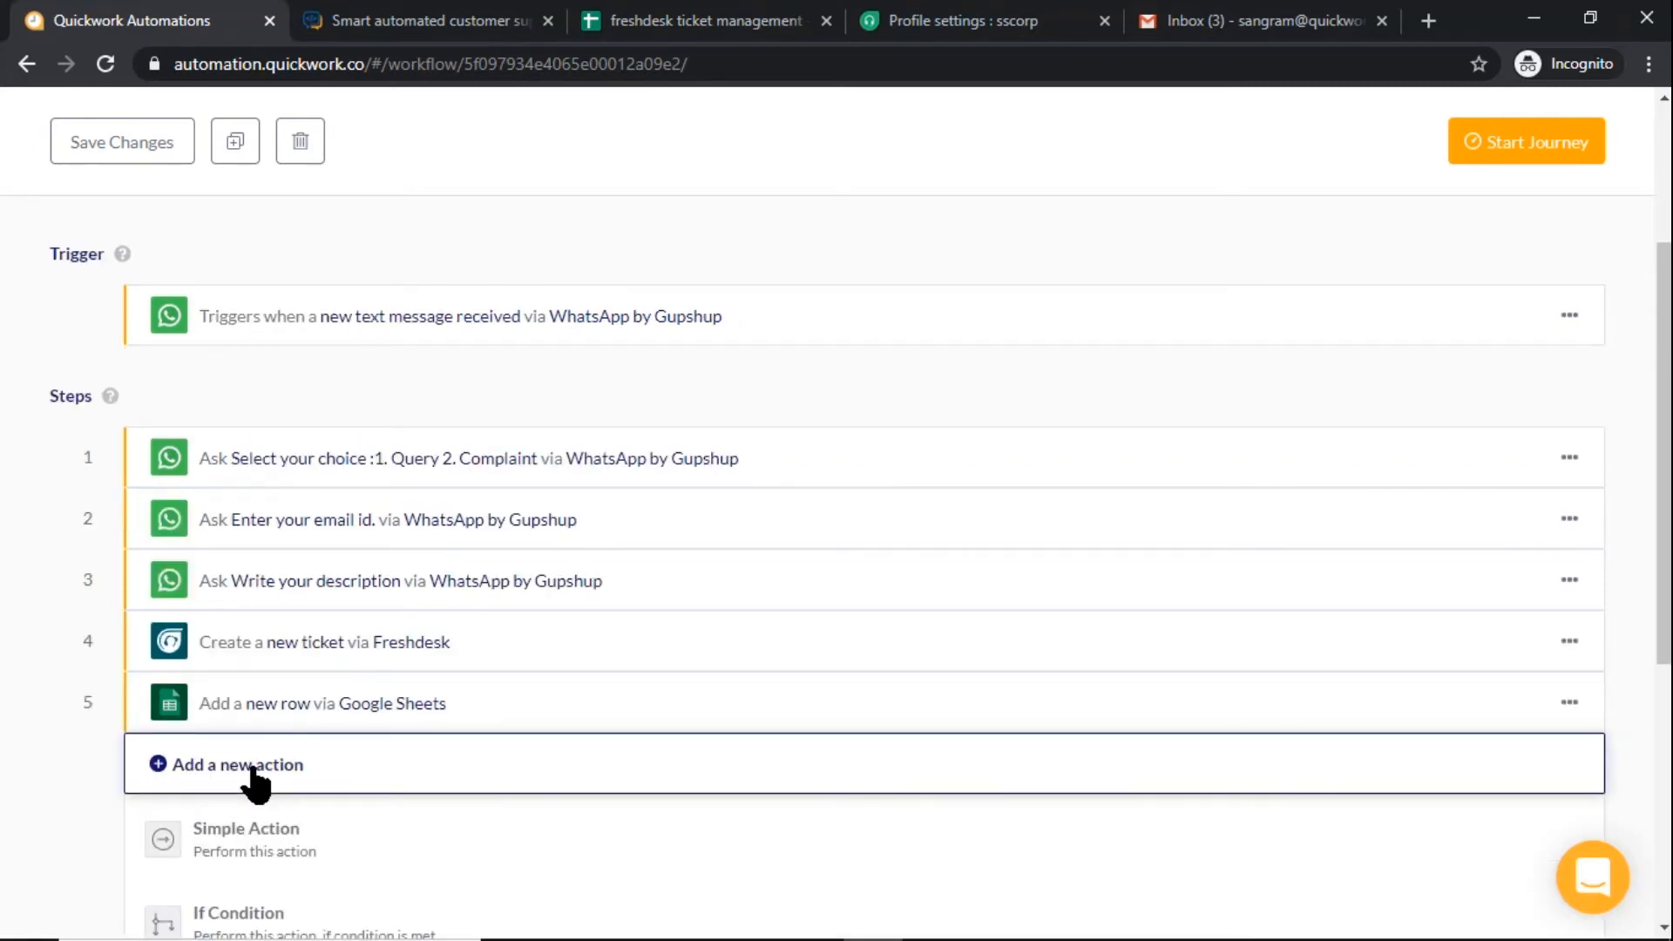
scroll(253, 768, "down", 1)
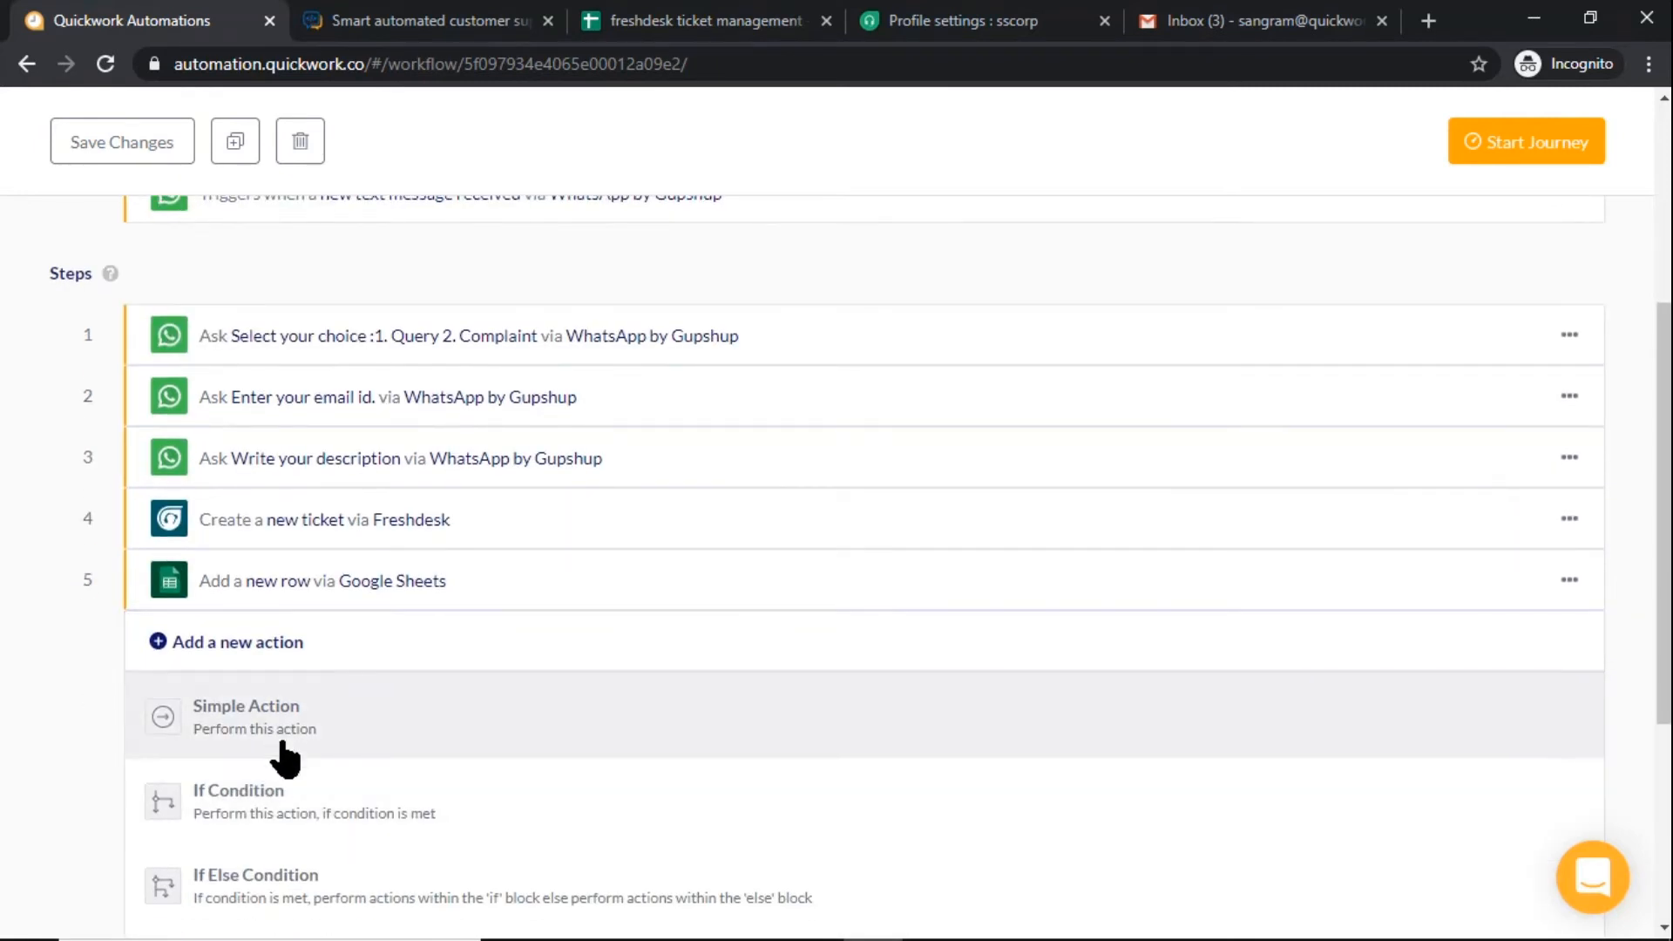
left_click(290, 748)
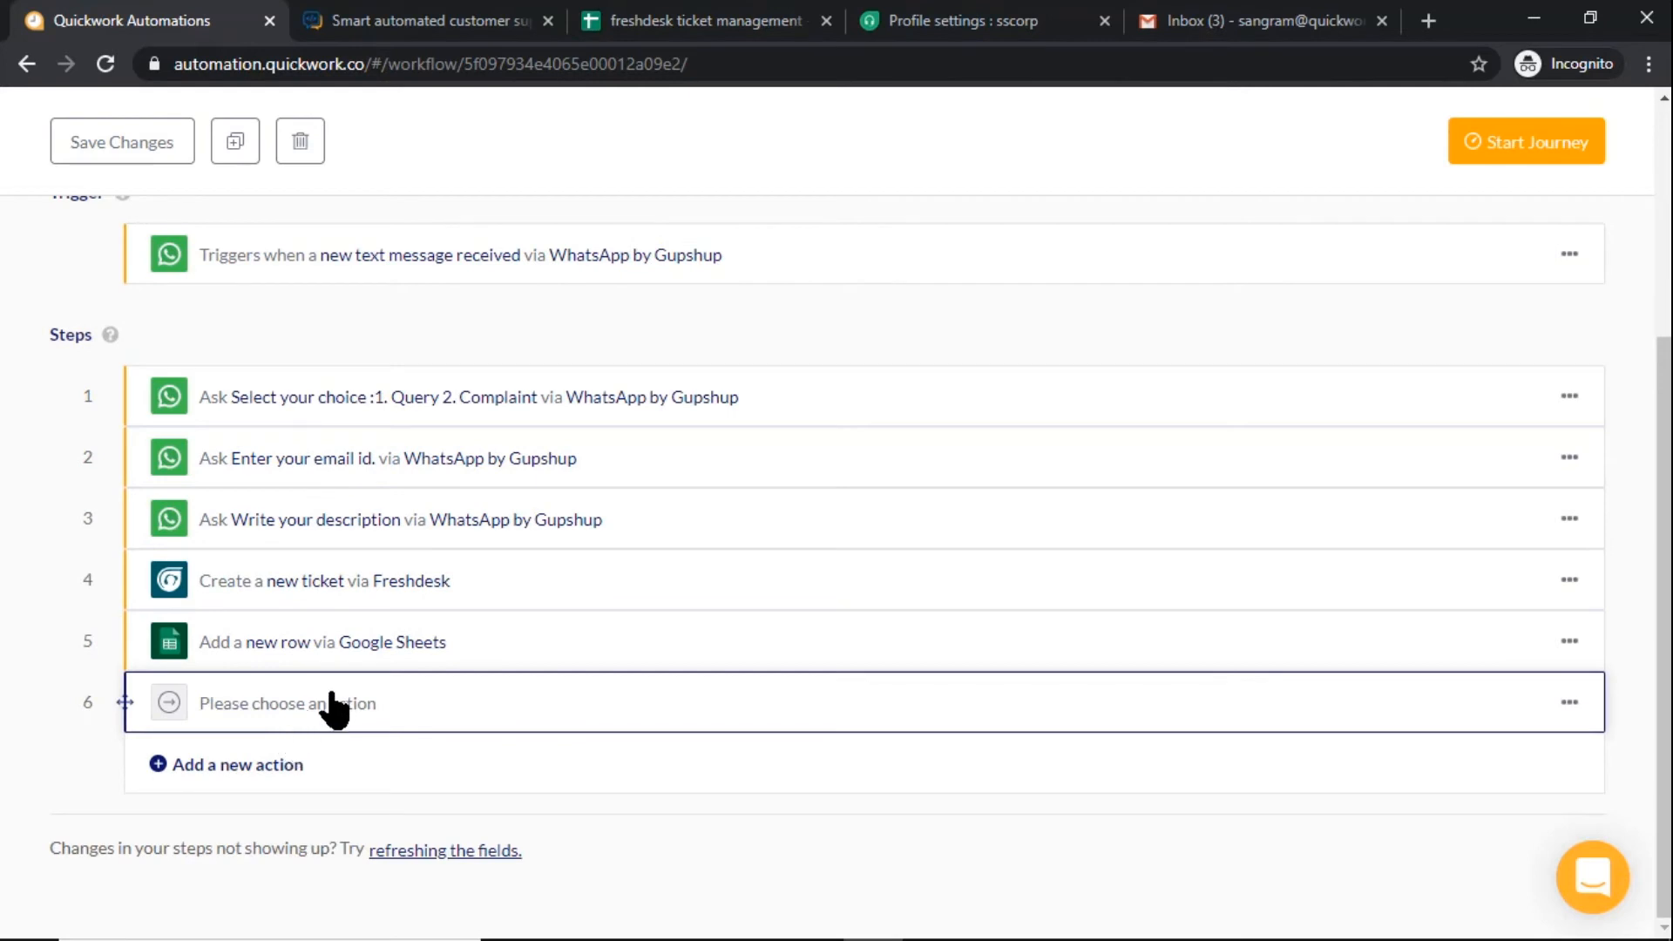
type("Wh")
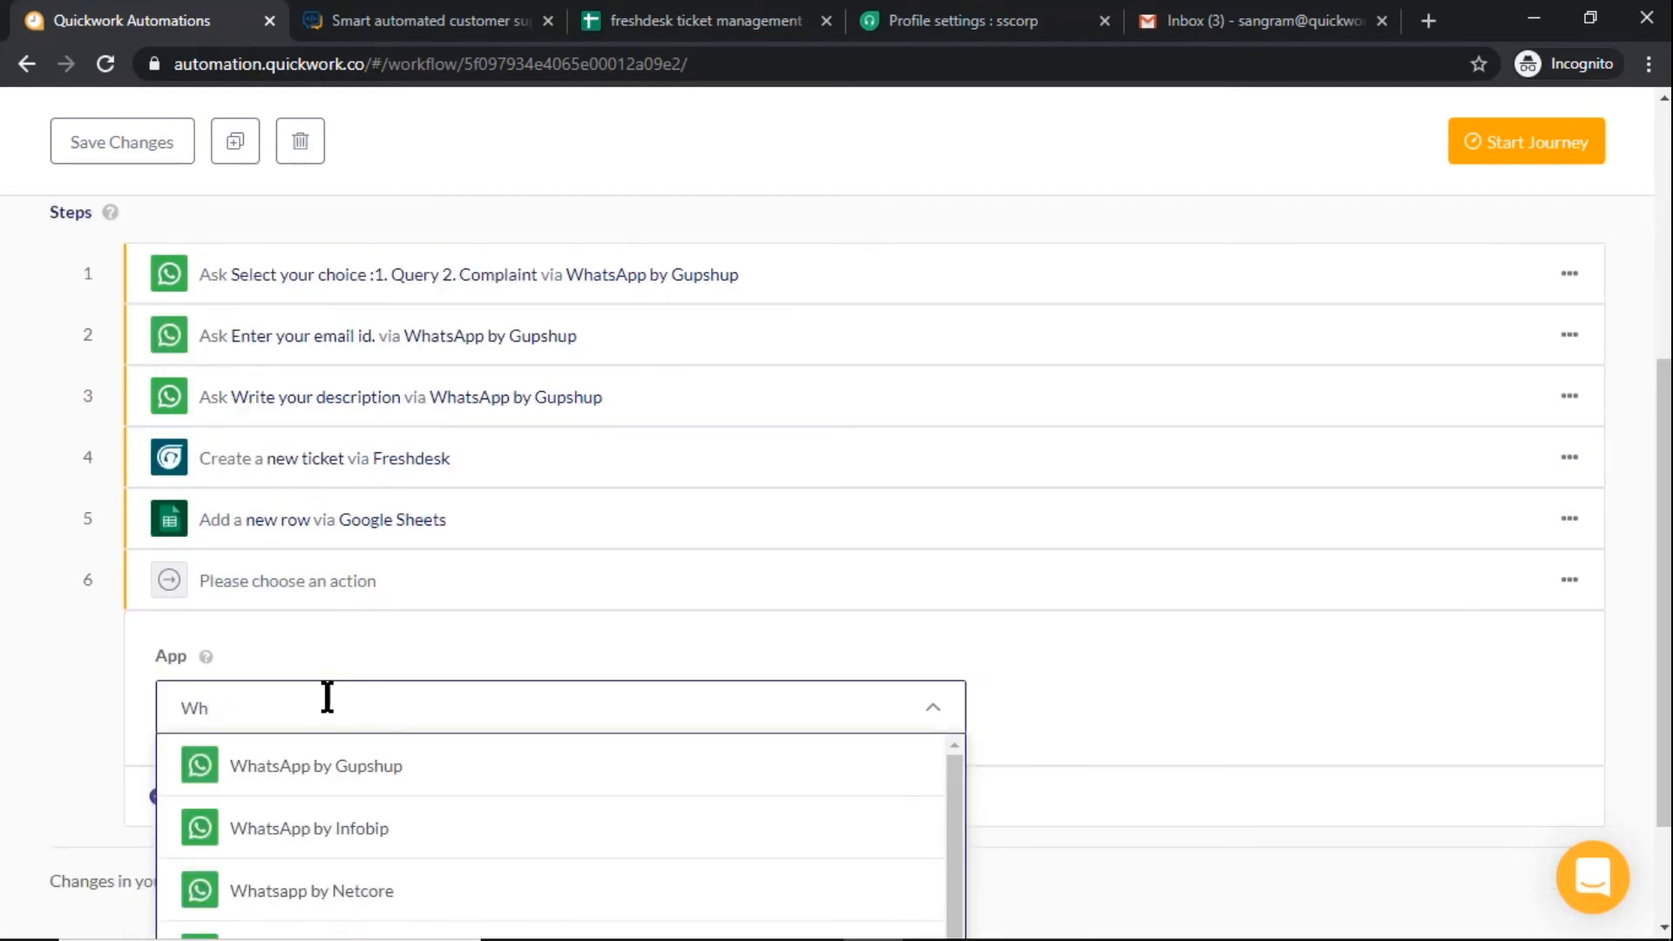
left_click(284, 772)
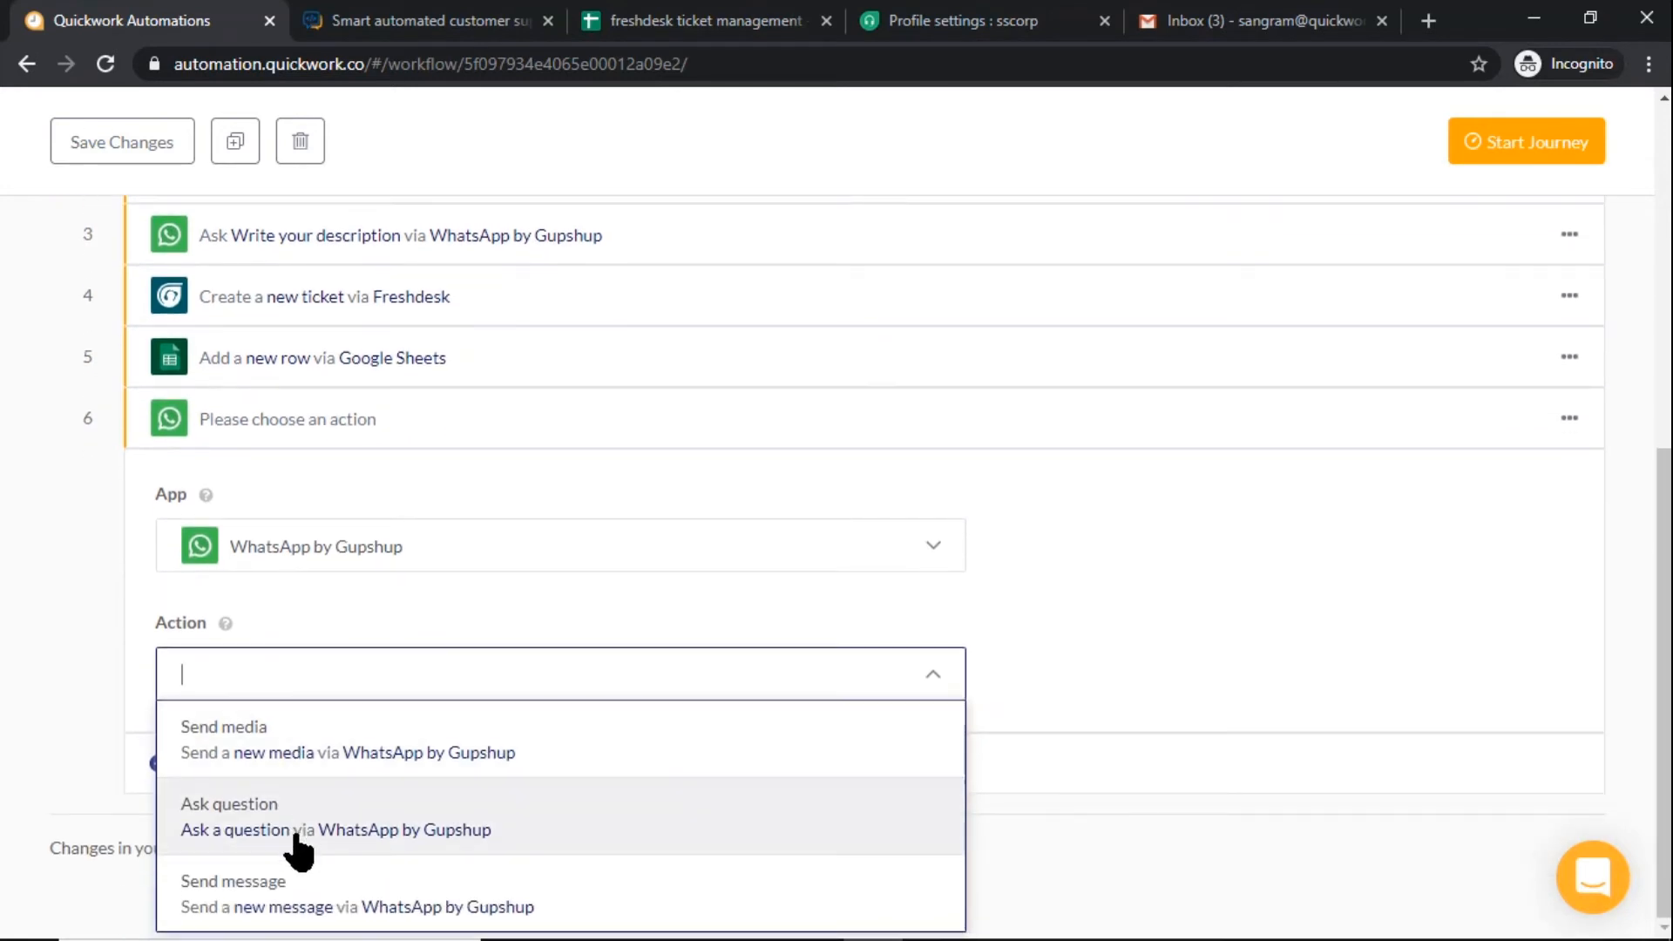
left_click(292, 896)
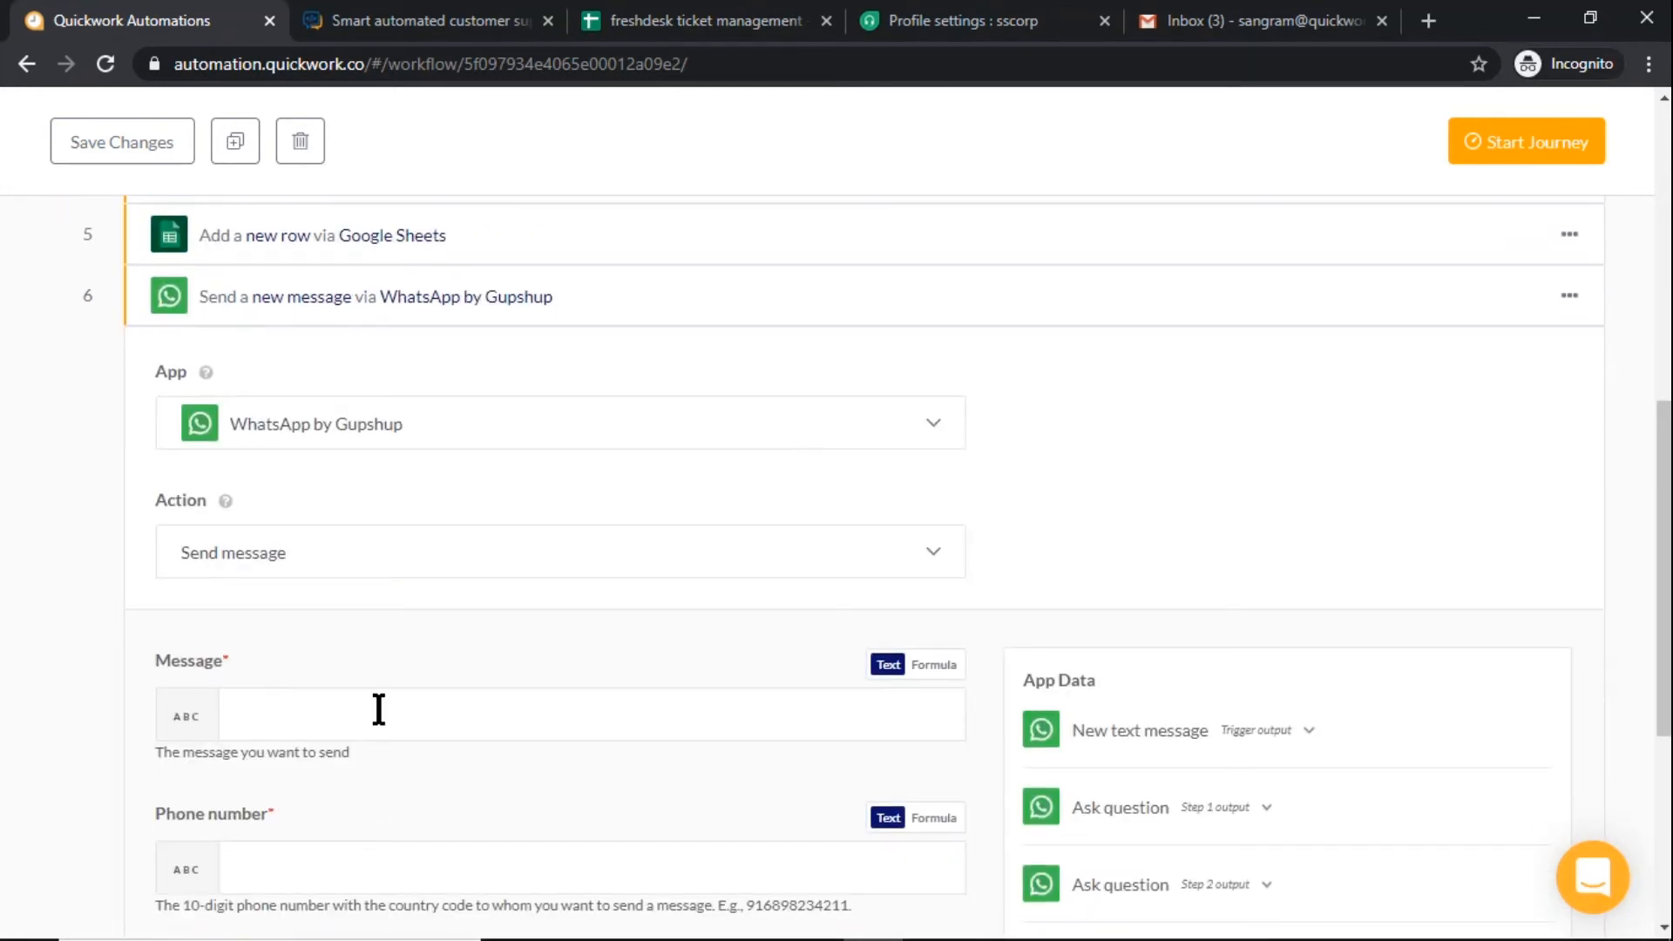
Begin the message with "Thank you for connecting with us, your input is registered." and, after a blank line, "your ticket id -"
left_click(378, 706)
type("Thank you for connecting with us, your input is registered.")
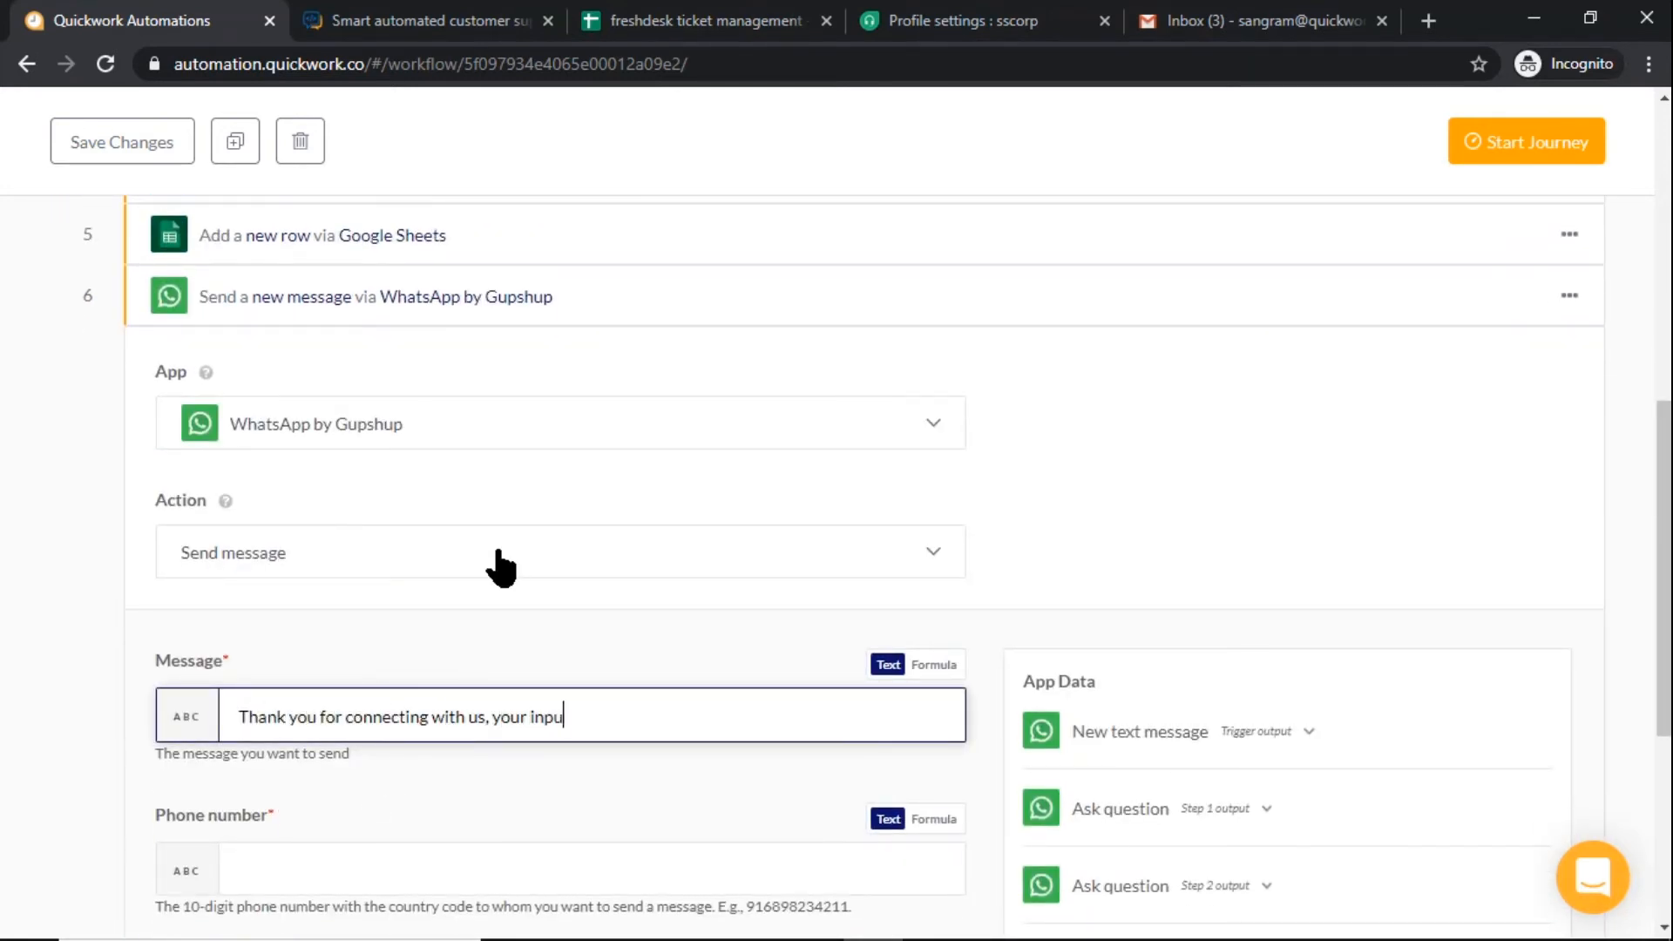
key("Return")
key("Return")
type("your ticket id -")
Insert the Id from the Step 4 Create ticket output after "your ticket id -" in the message
scroll(501, 562, "down", 5)
left_click(1199, 584)
scroll(1199, 601, "down", 8)
left_click_drag(1095, 649, 528, 328)
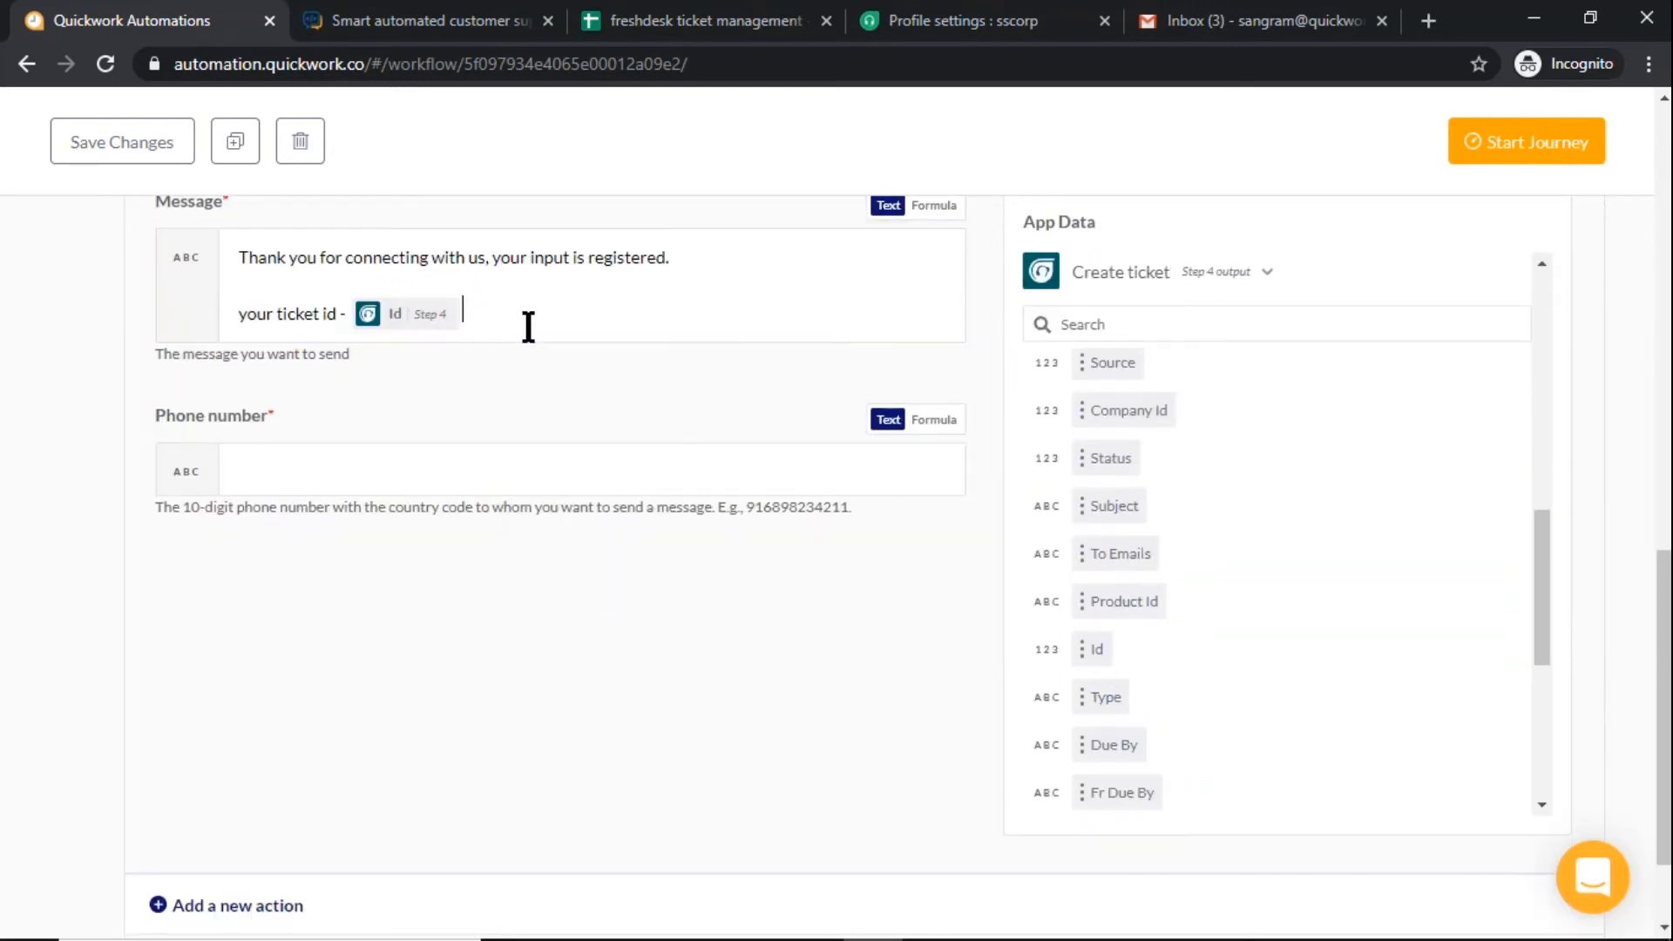
End the ticket id line with a period and add "Our representative will connect with you soon." after a blank line
type(".")
key("Return")
key("Return")
type("Our representative will connect with you soon.")
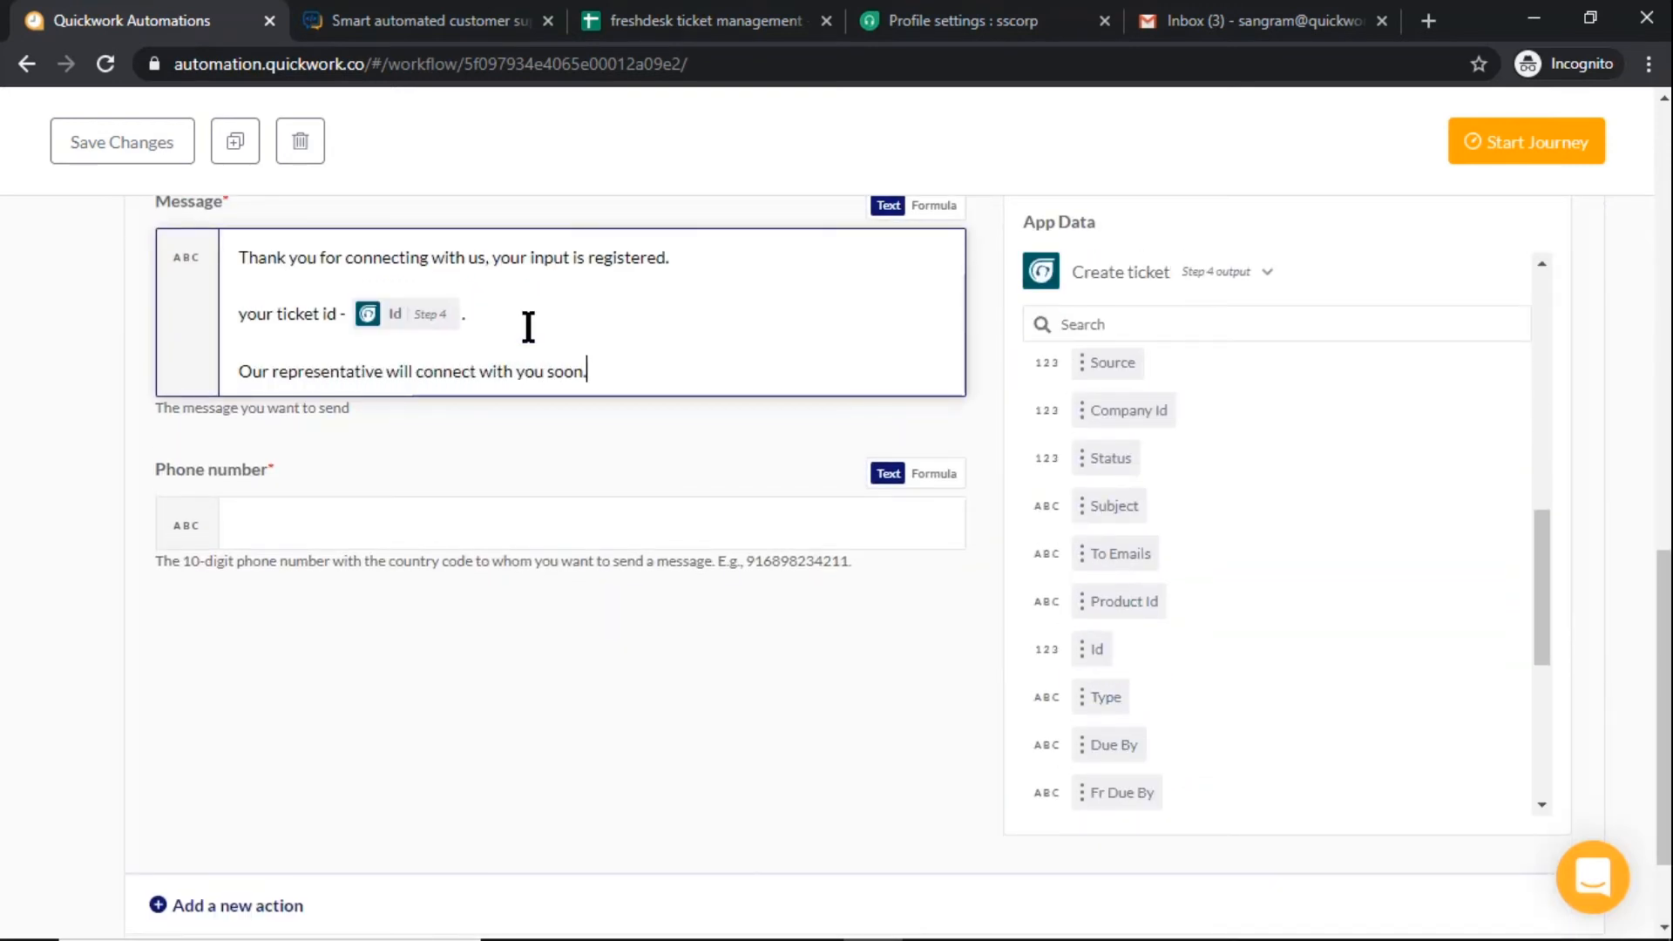
Set the message's Phone number to the Sender Id from the New text message trigger output
left_click(566, 523)
left_click(1206, 549)
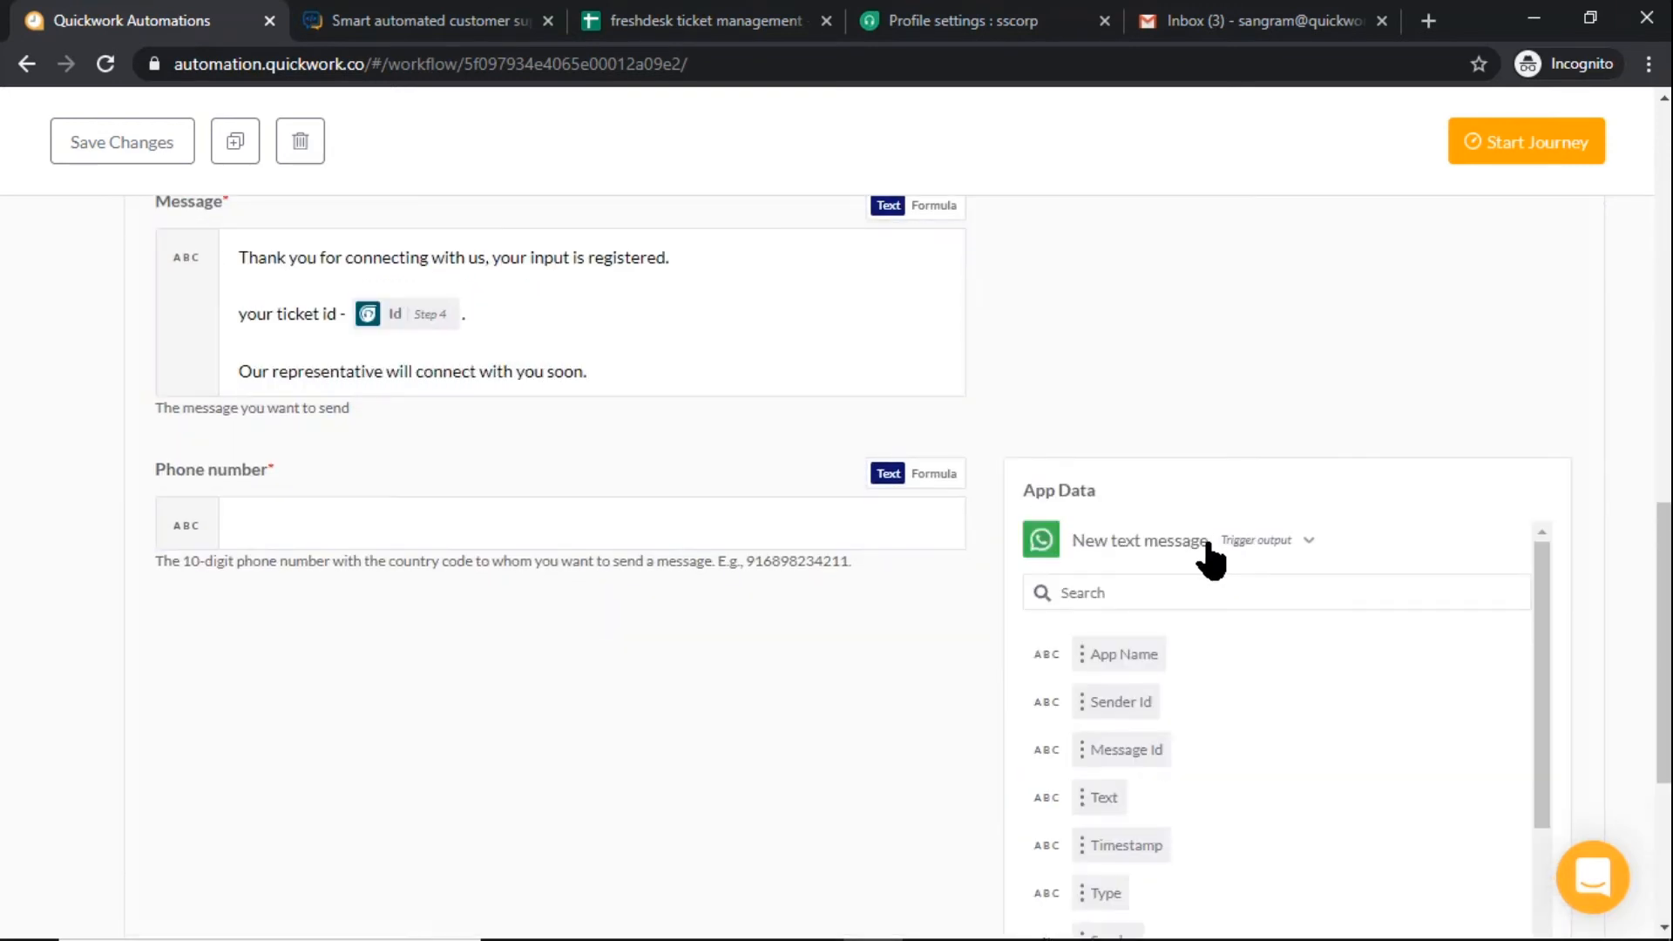
left_click(1148, 699)
Save the journey's changes and start the journey
scroll(632, 558, "up", 10)
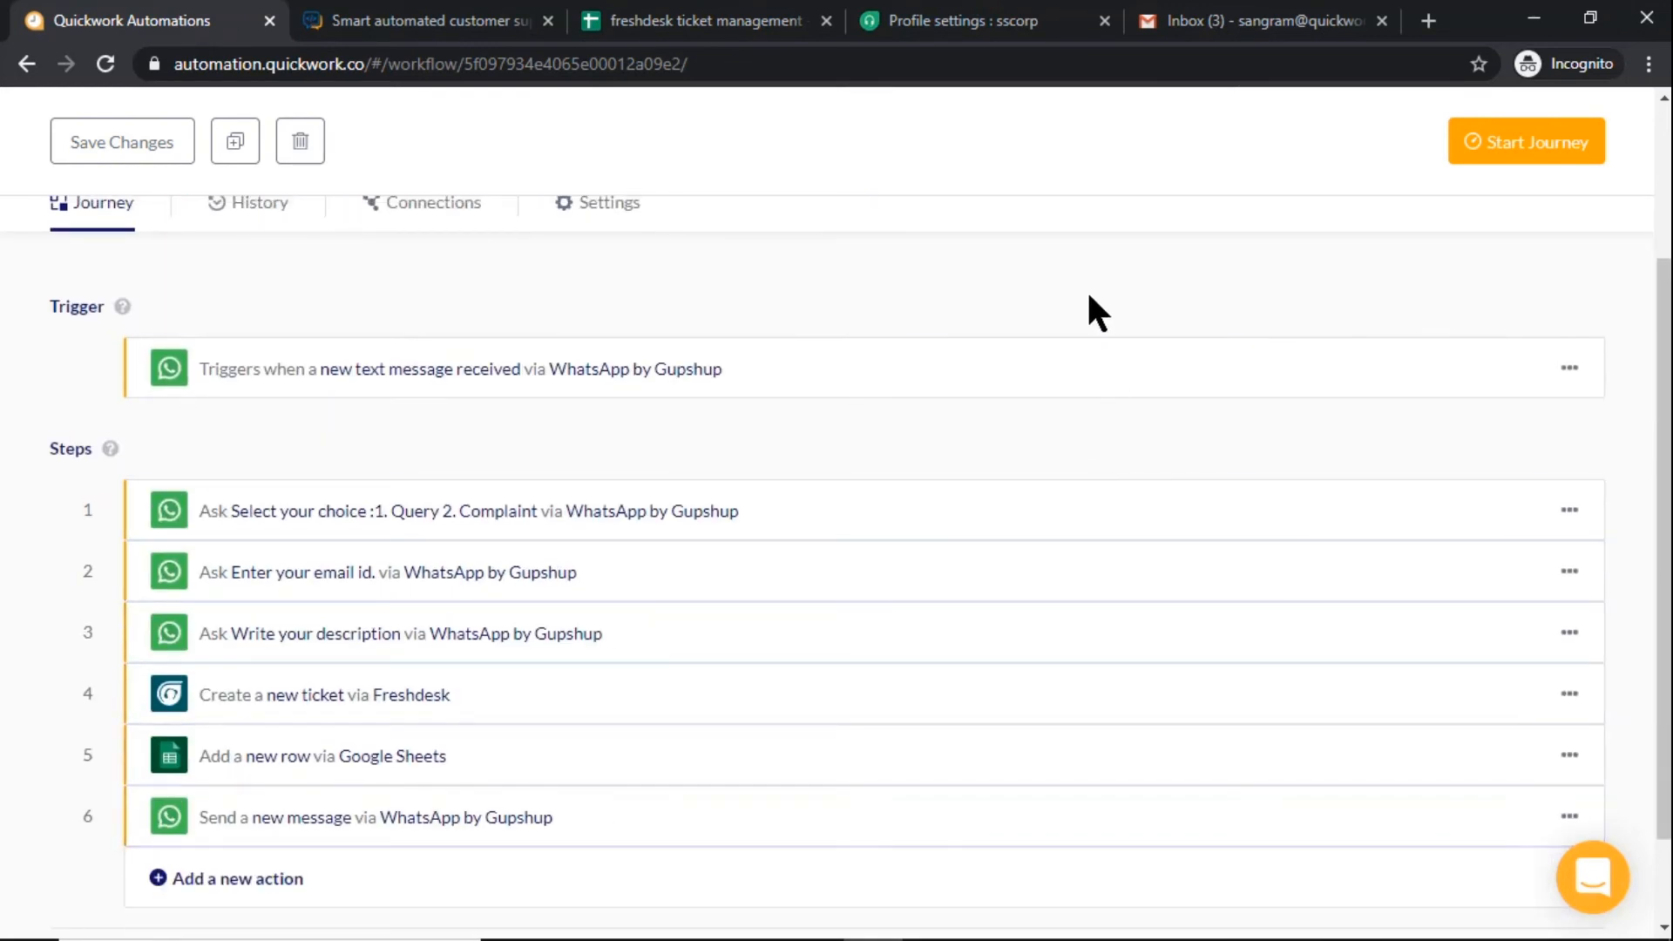
left_click(110, 131)
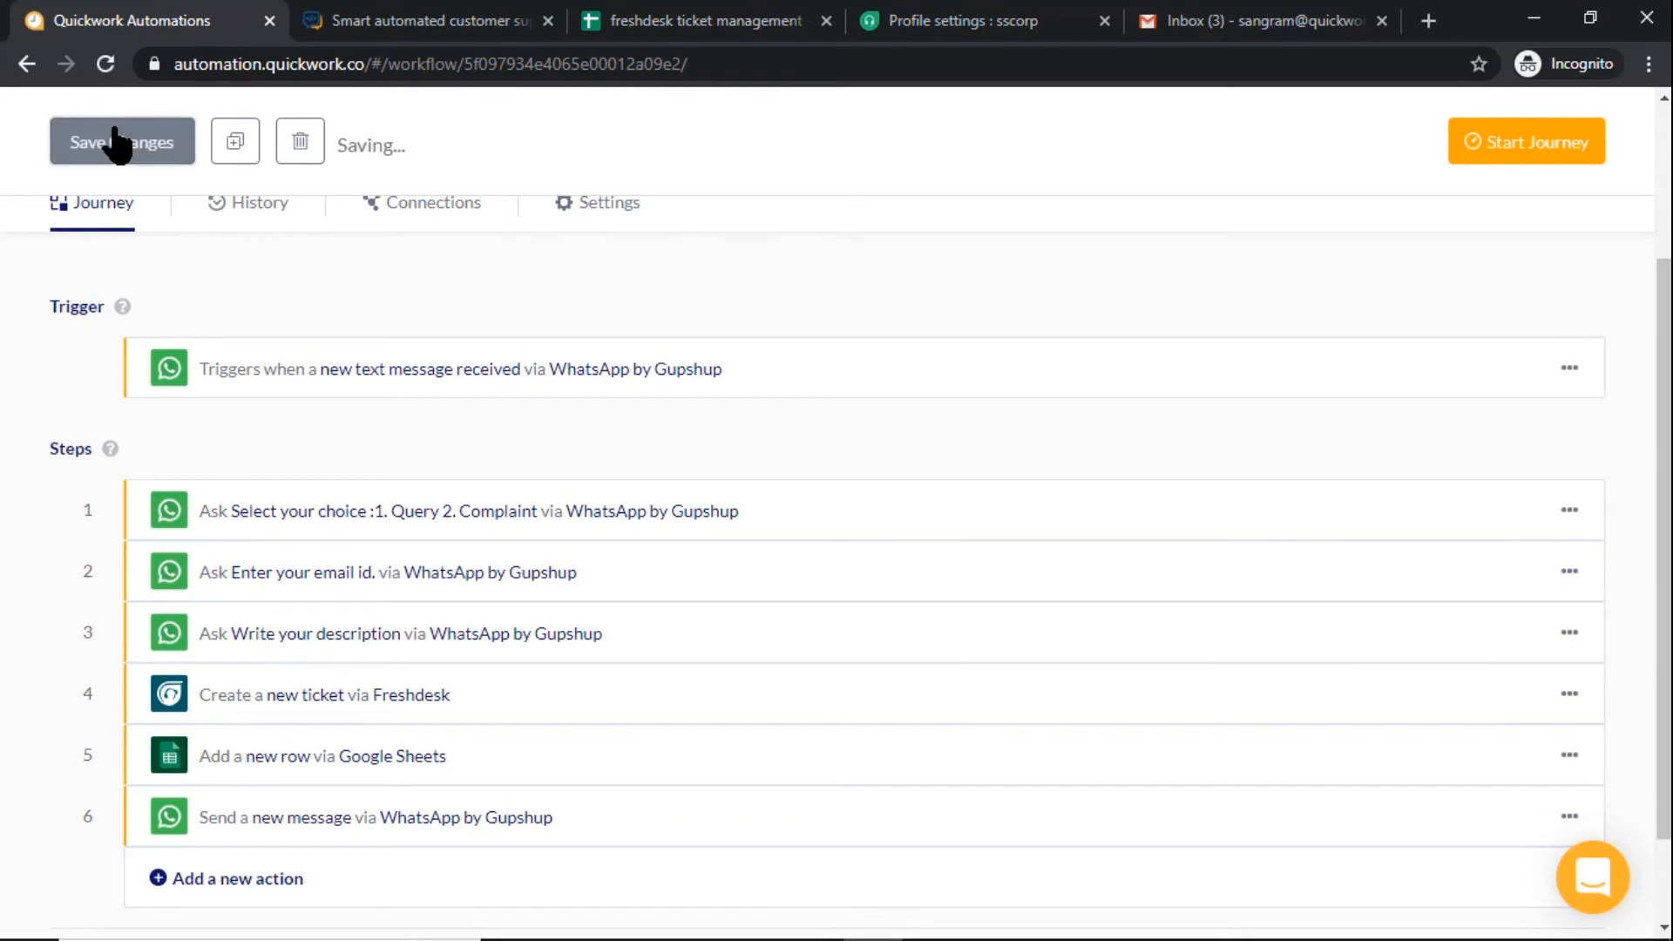
left_click(1529, 150)
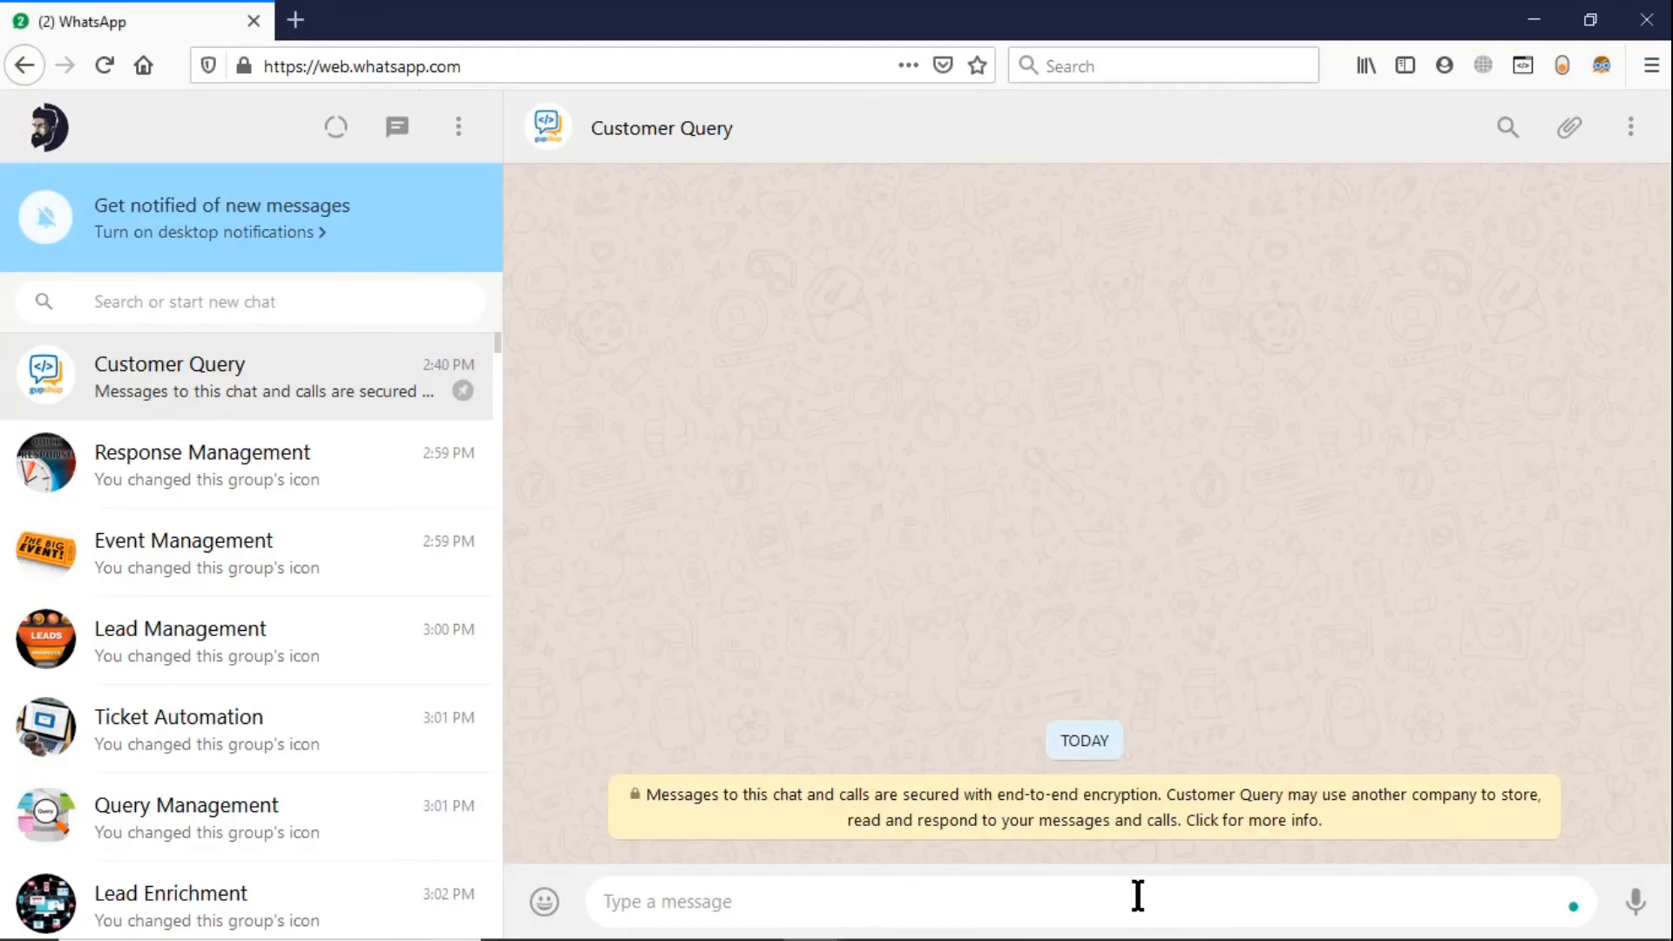
In WhatsApp Web, send "Hi" to the Customer Query chat and answer the choice question with 2
type("Hi")
key("Return")
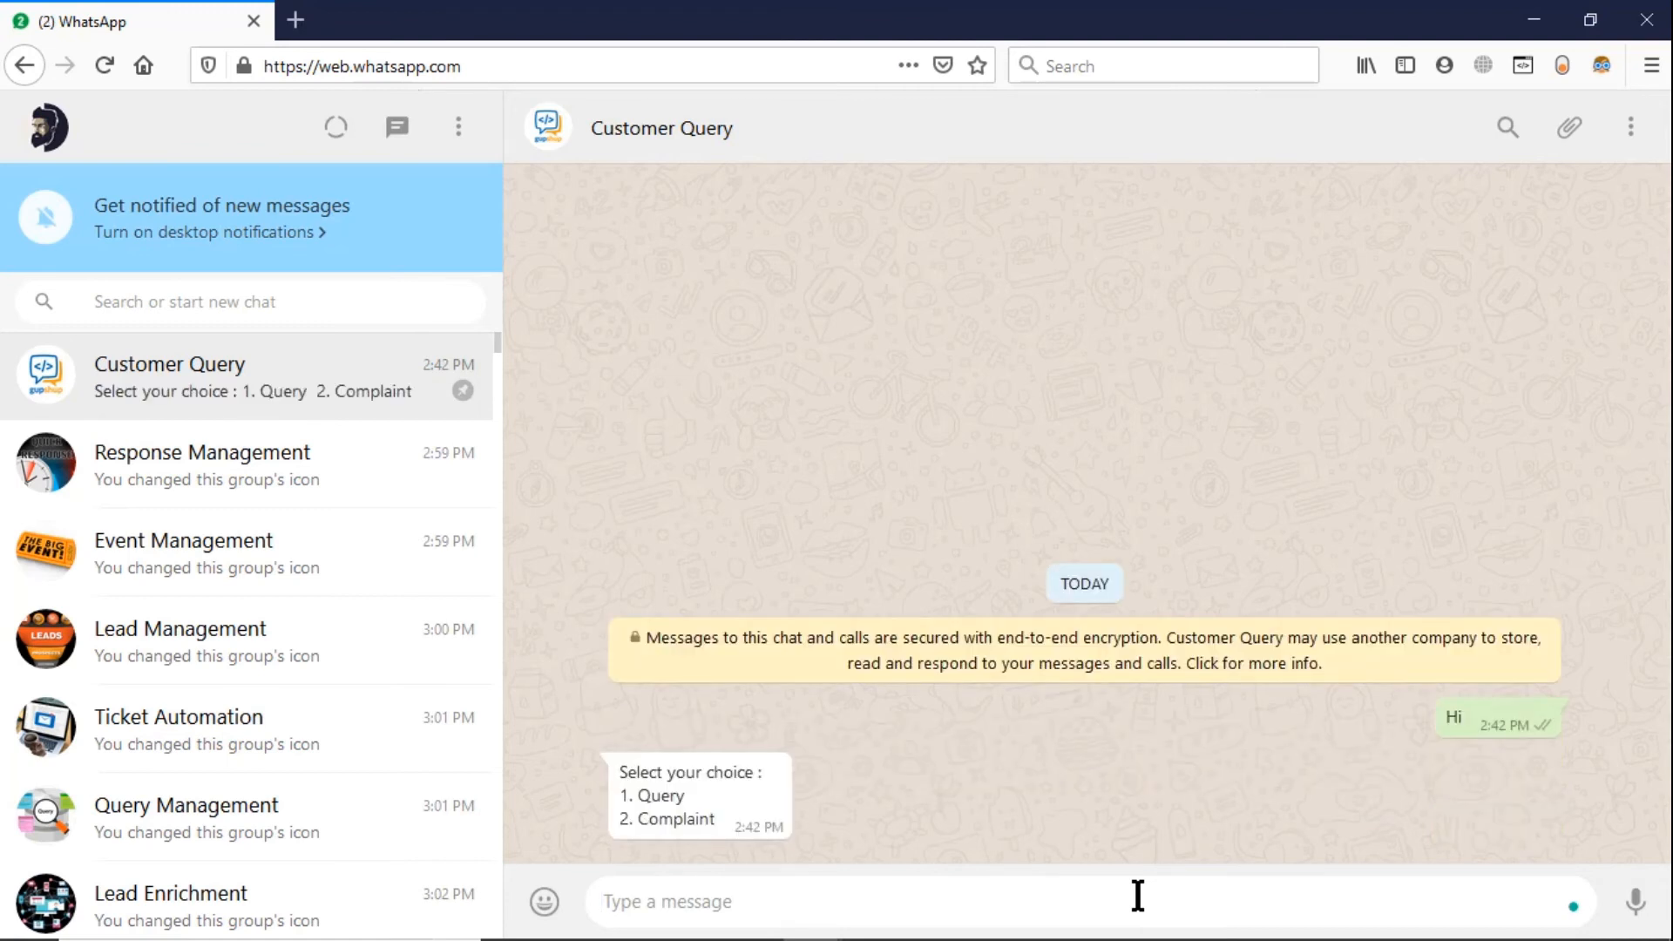
type("2")
key("Return")
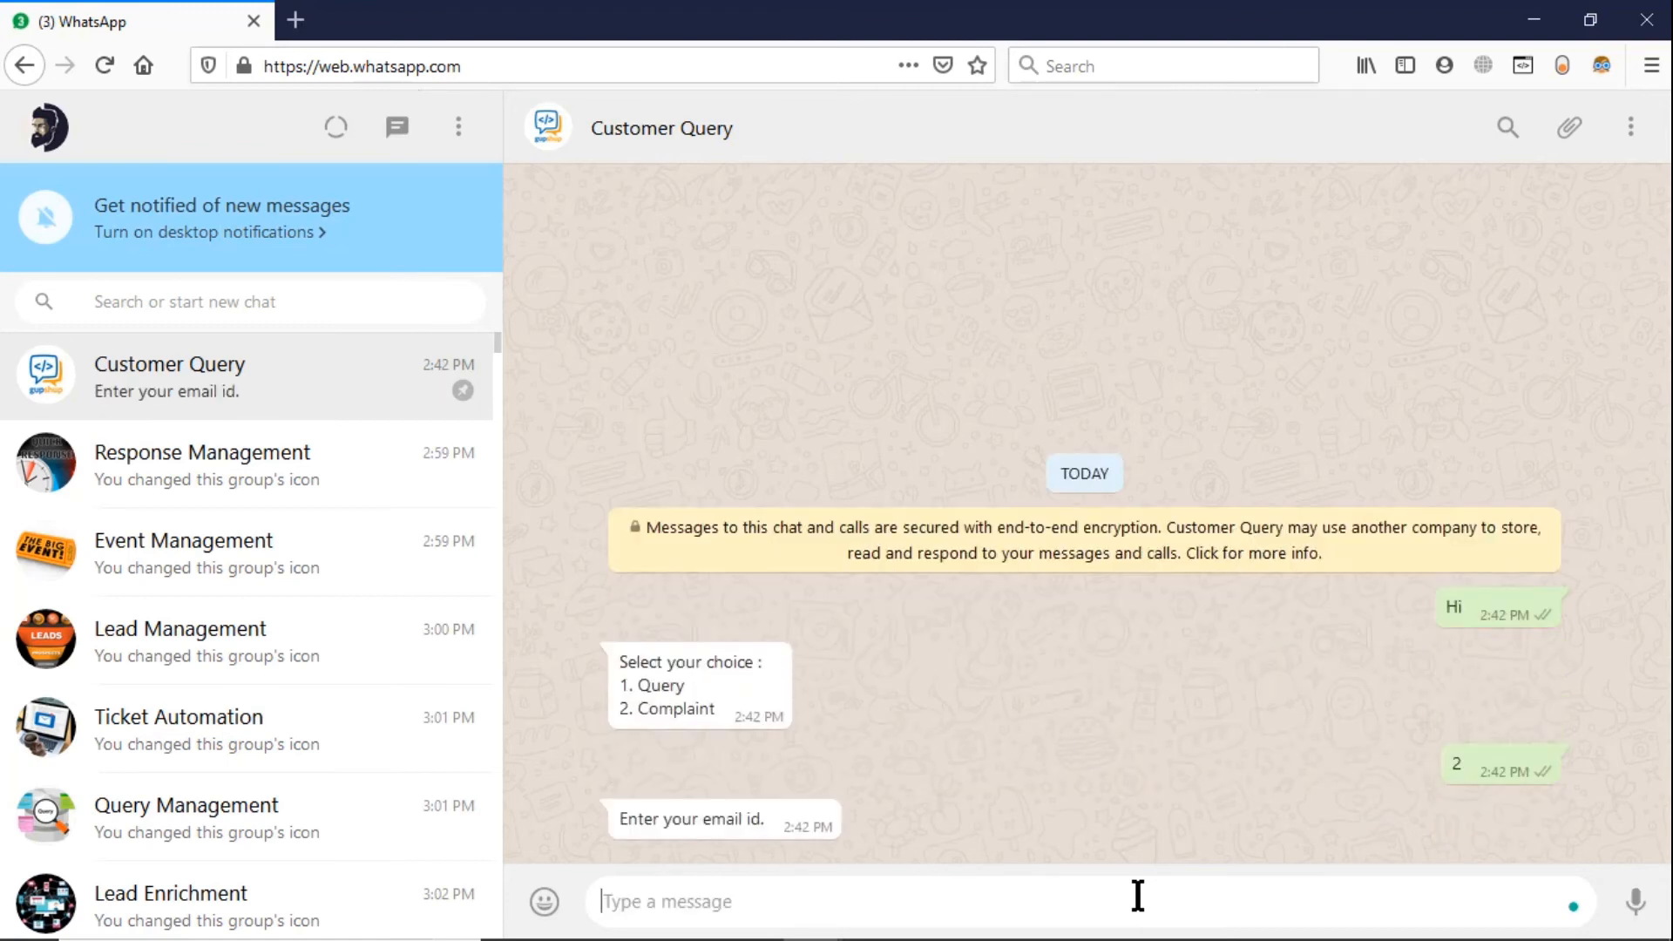
Reply with the customer's email address and send "I am still waiting for my delivery." as the description
key("Return")
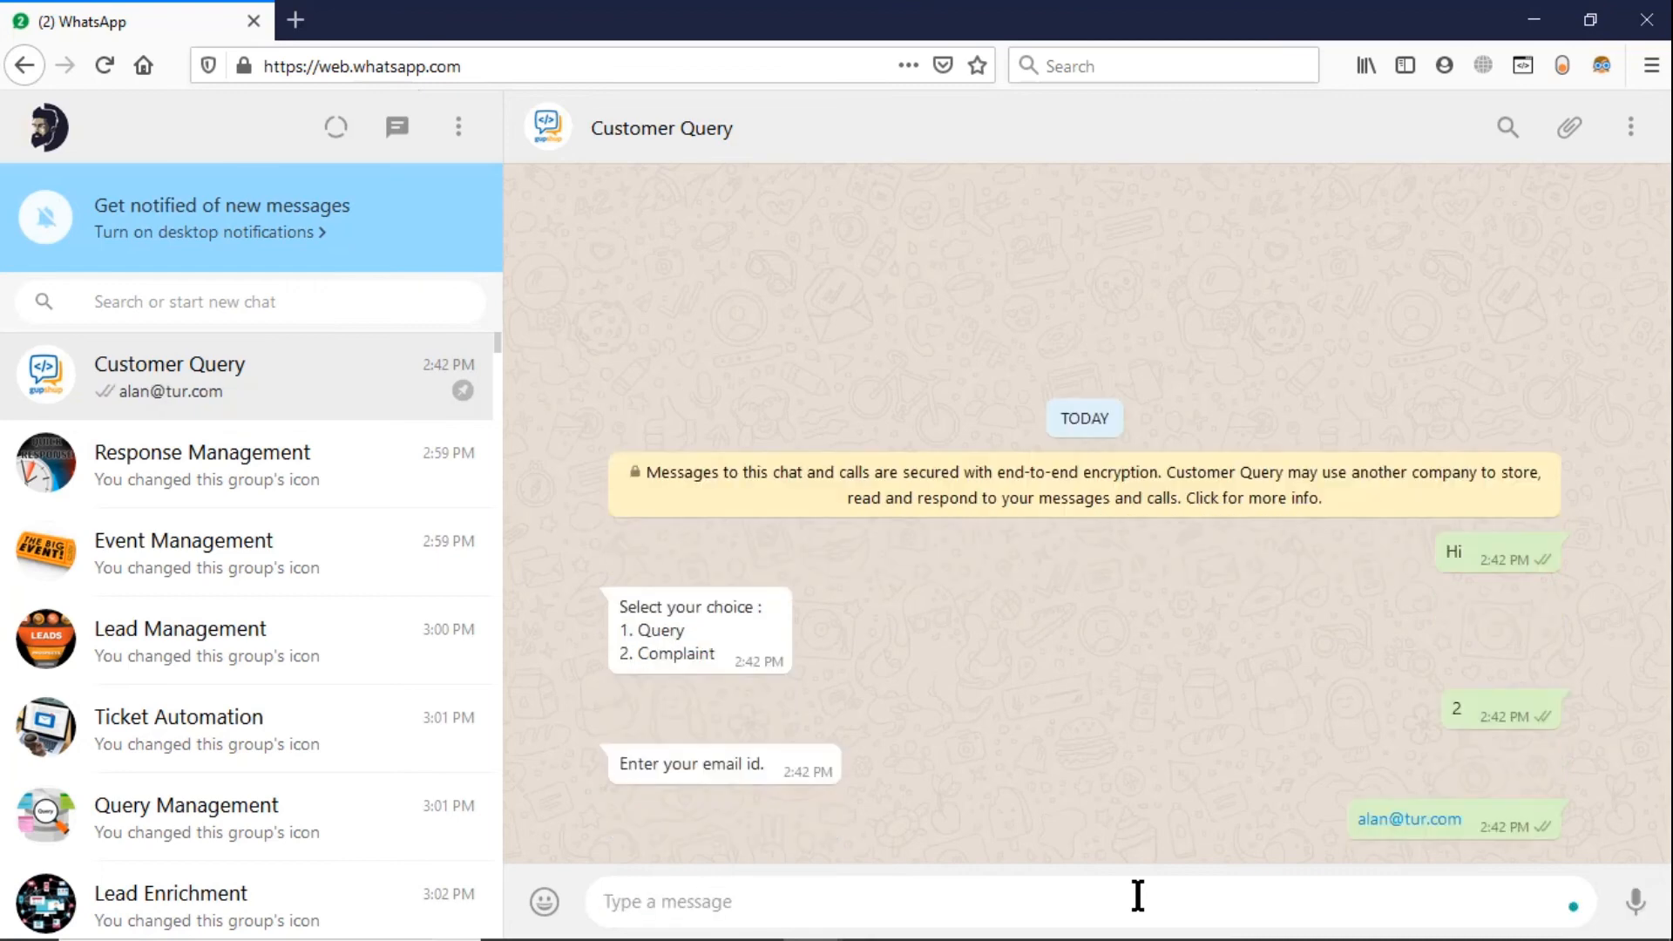
type("I am still waiting fo")
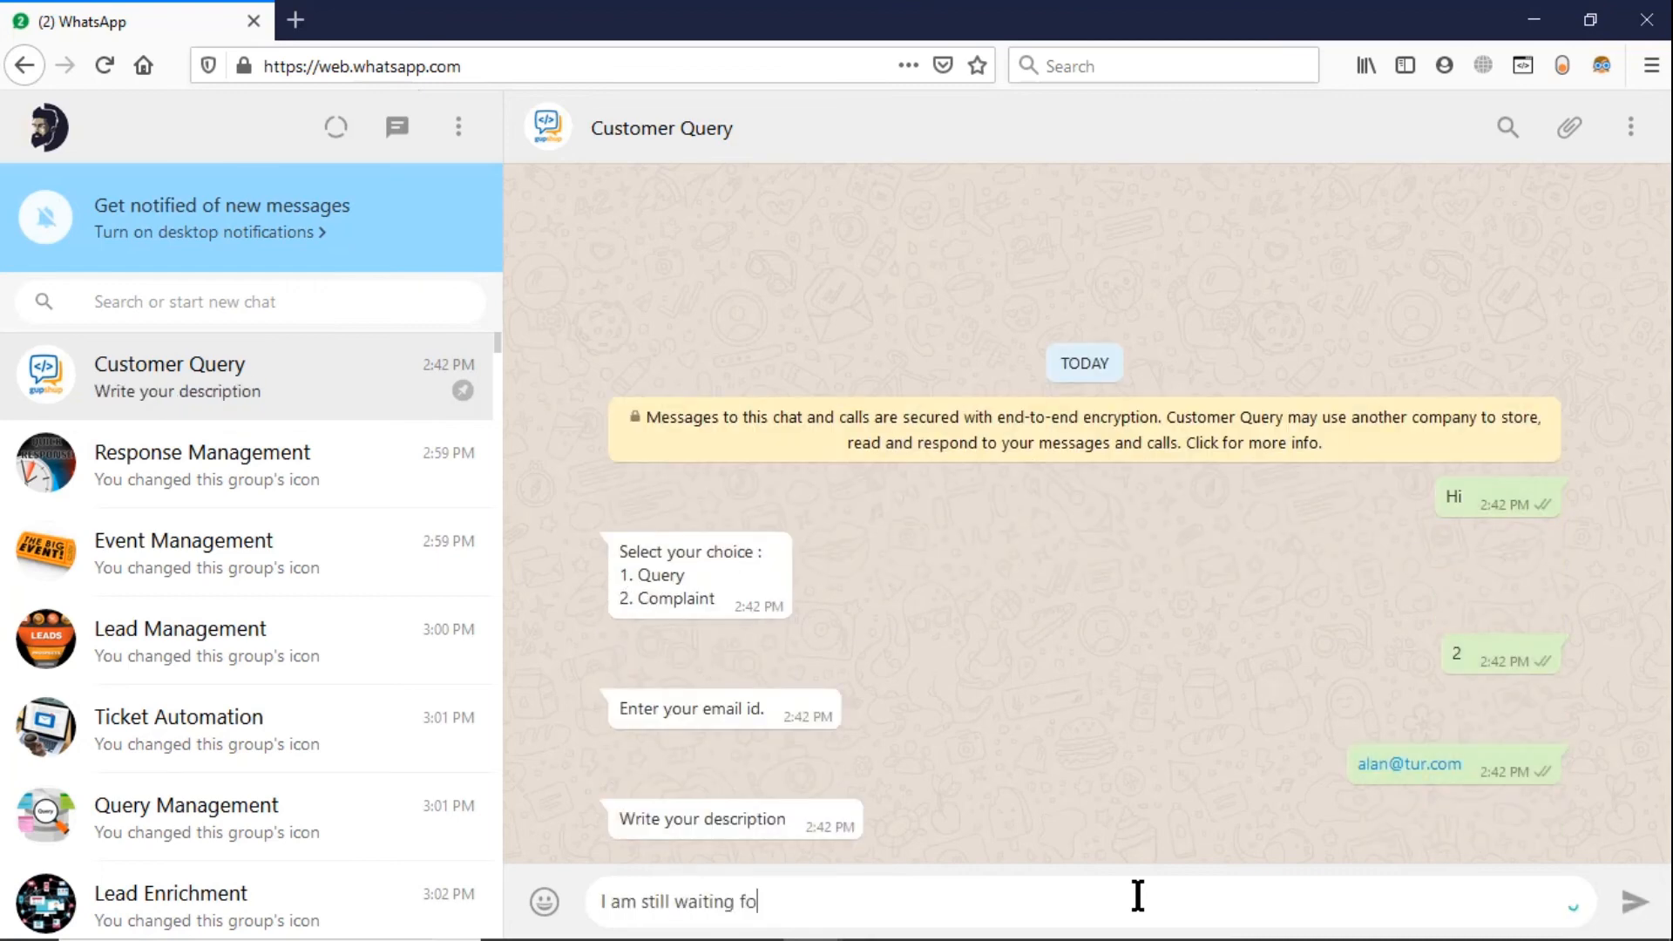
type("r my delivery.")
key("Return")
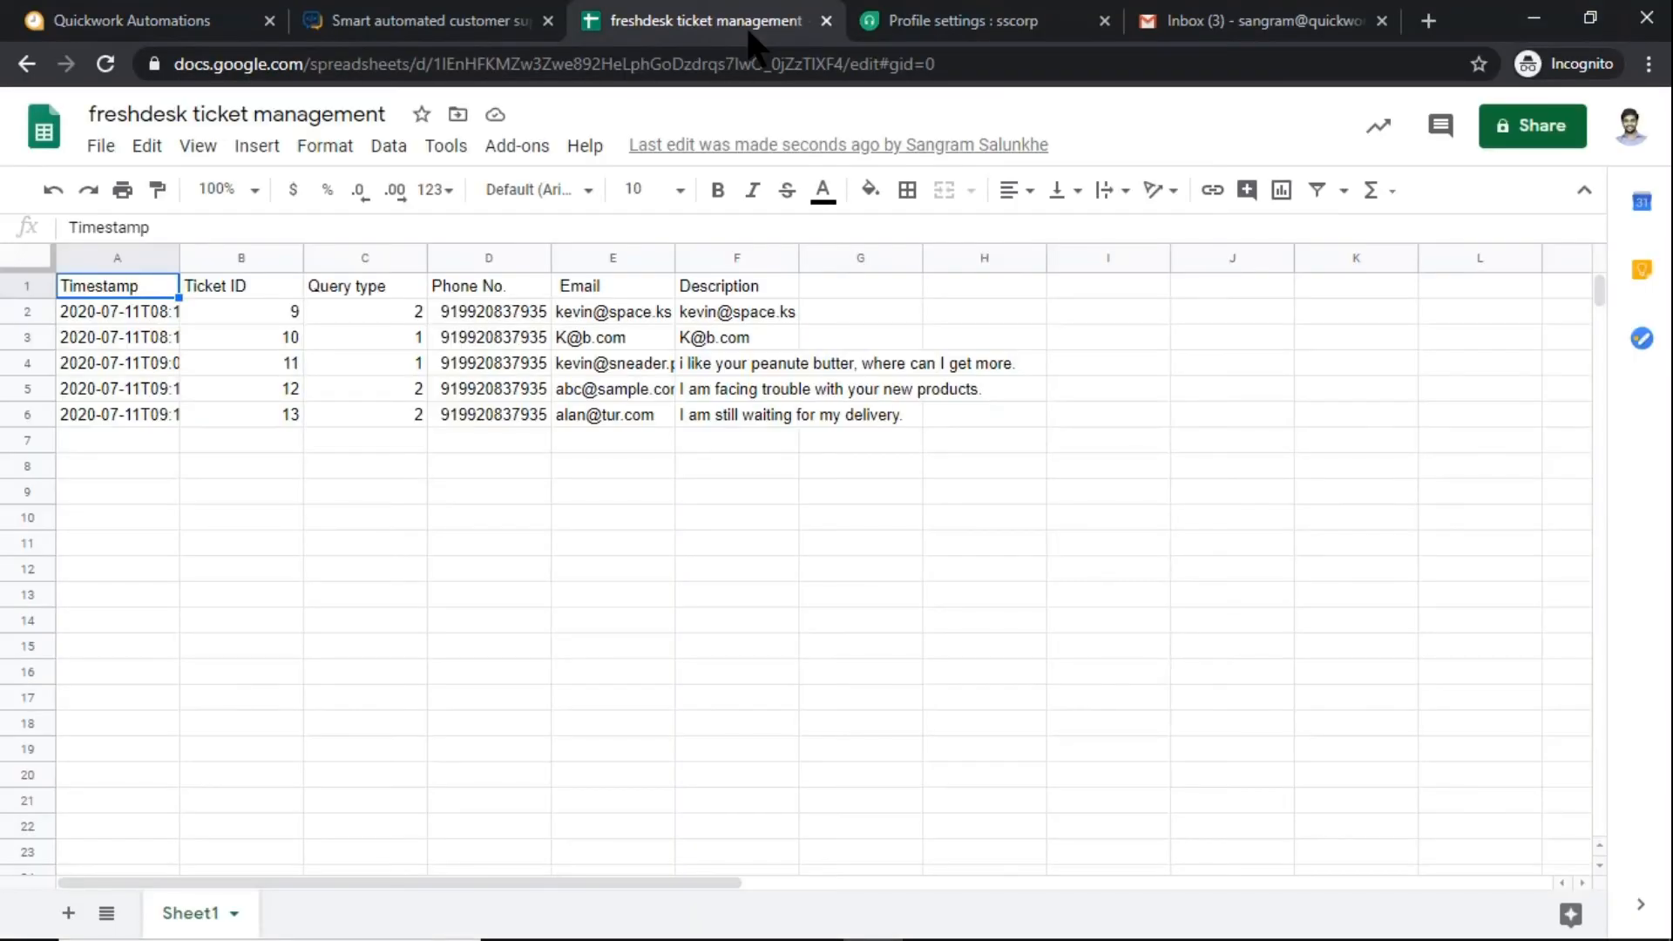
In the "freshdesk ticket management" spreadsheet, examine each cell of row 6 from Timestamp to Description
left_click(153, 417)
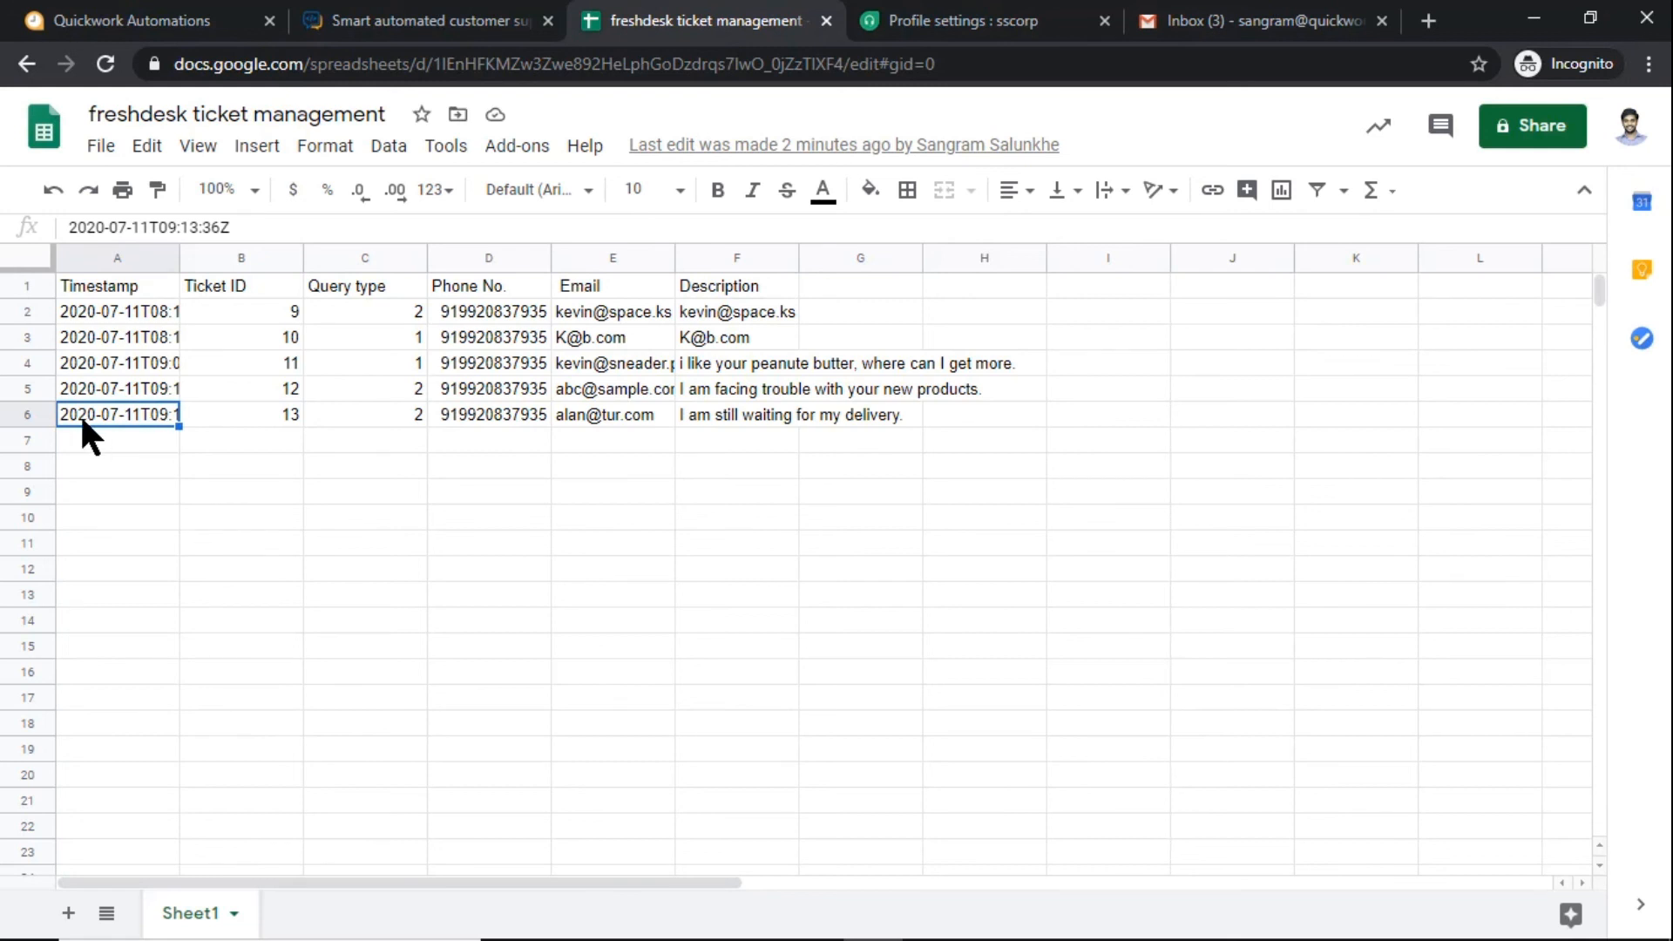
left_click(209, 416)
left_click(318, 418)
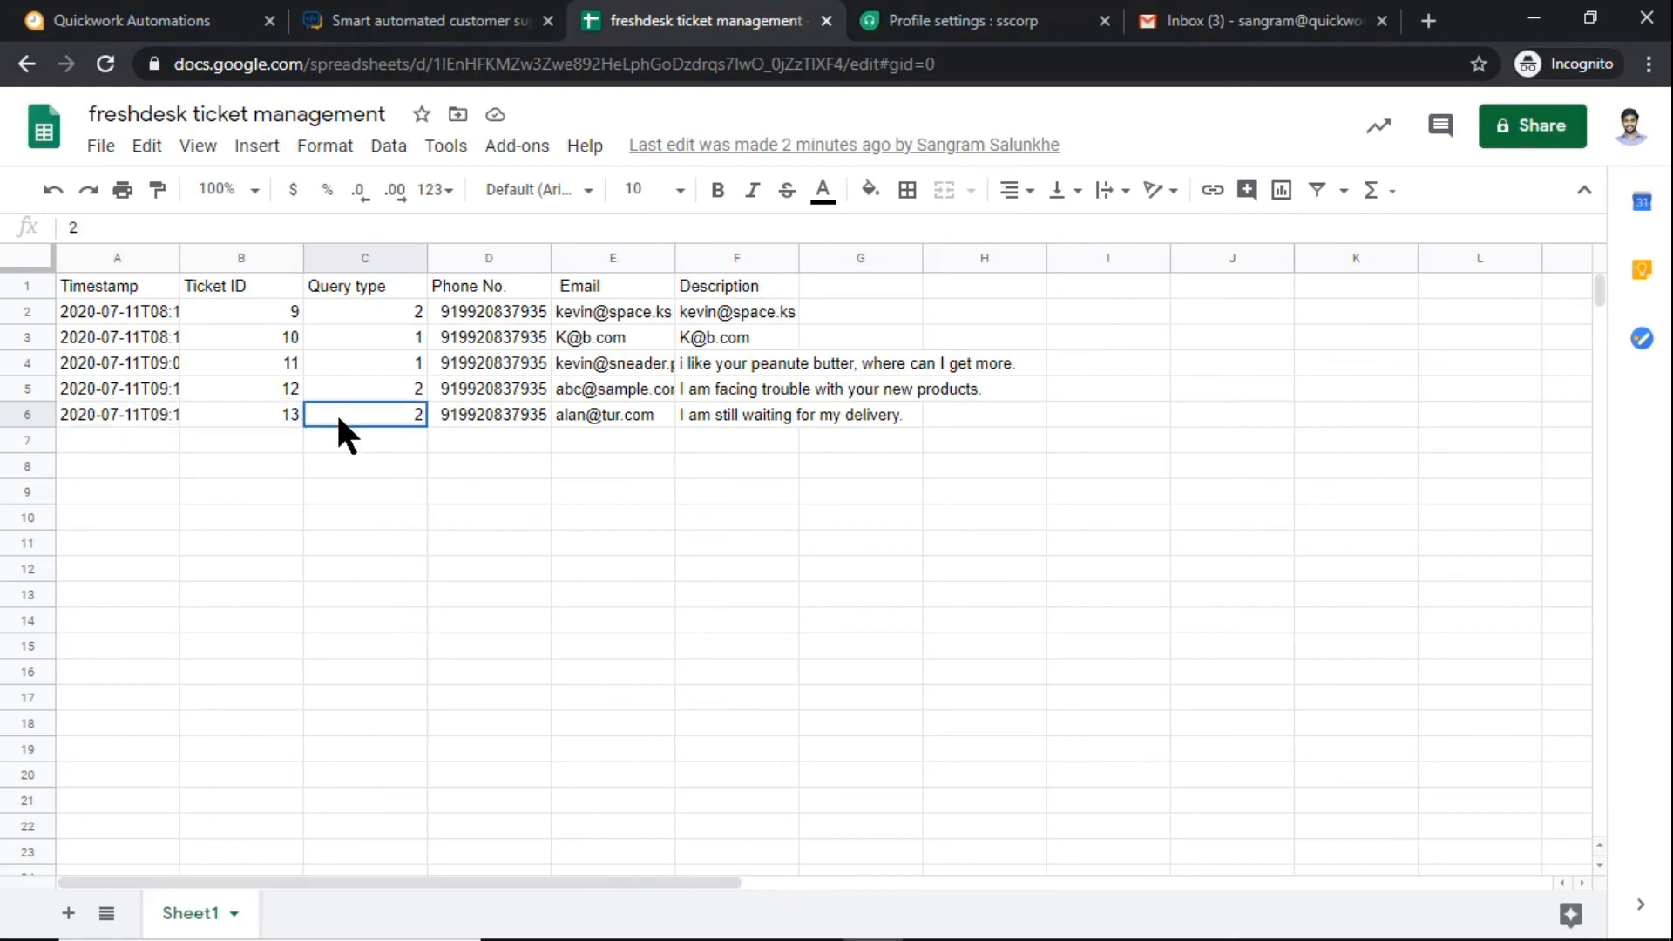
left_click(477, 417)
left_click(587, 415)
left_click(730, 422)
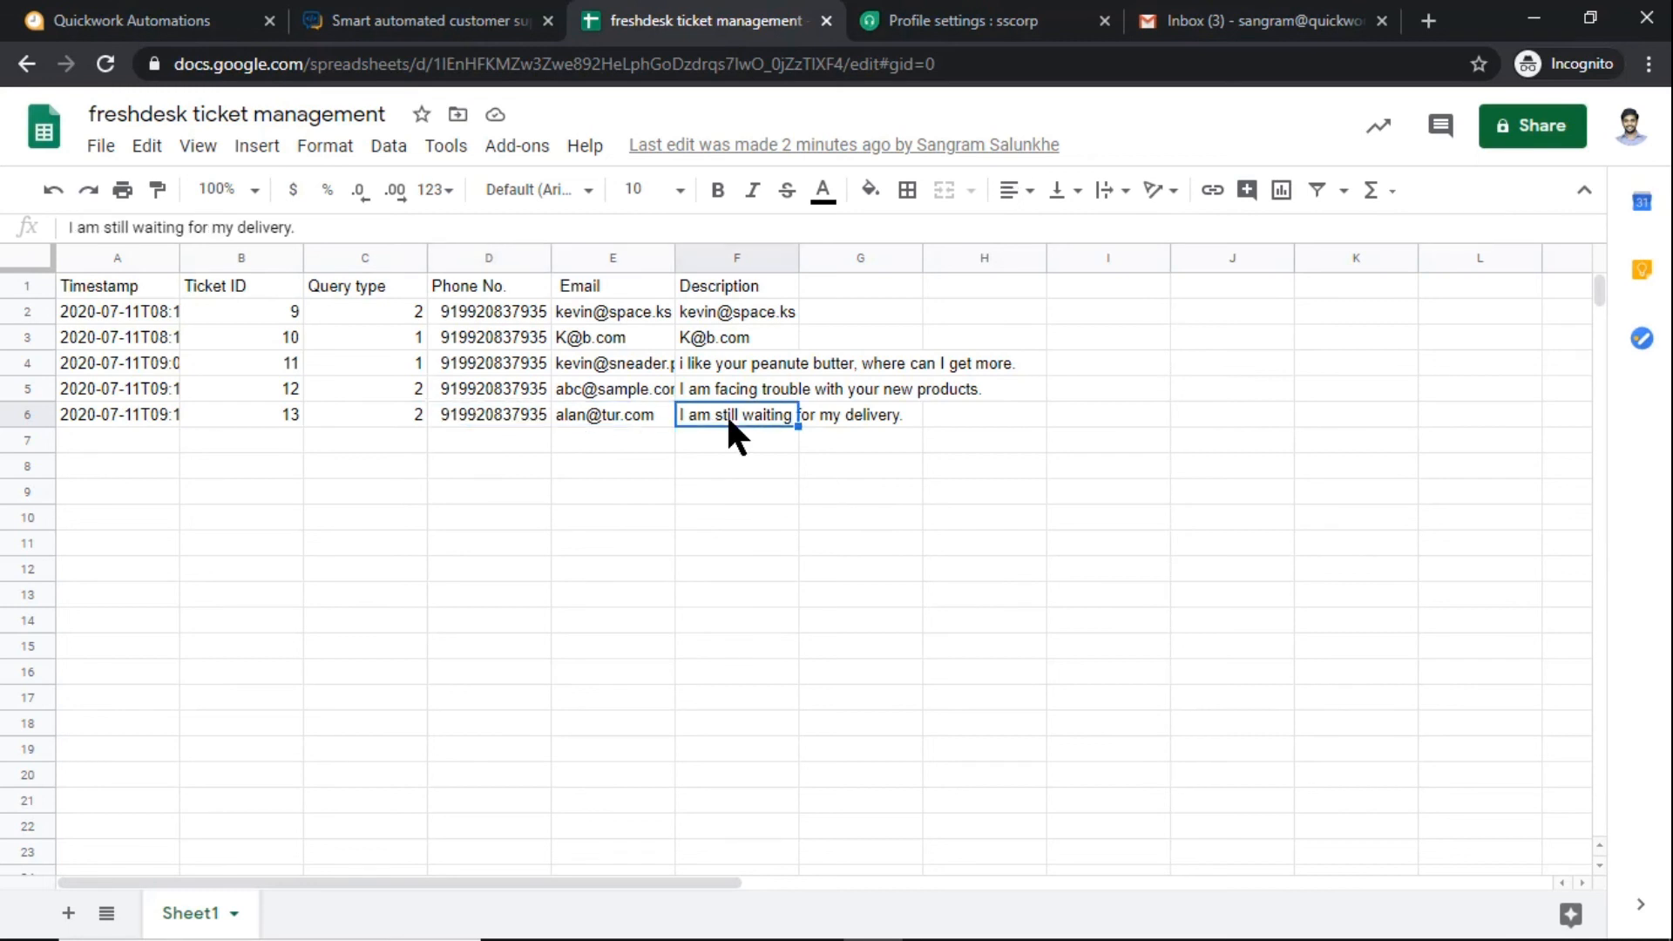
Switch to Freshdesk, open the newest ticket from the ticket list and examine its description text
left_click(931, 22)
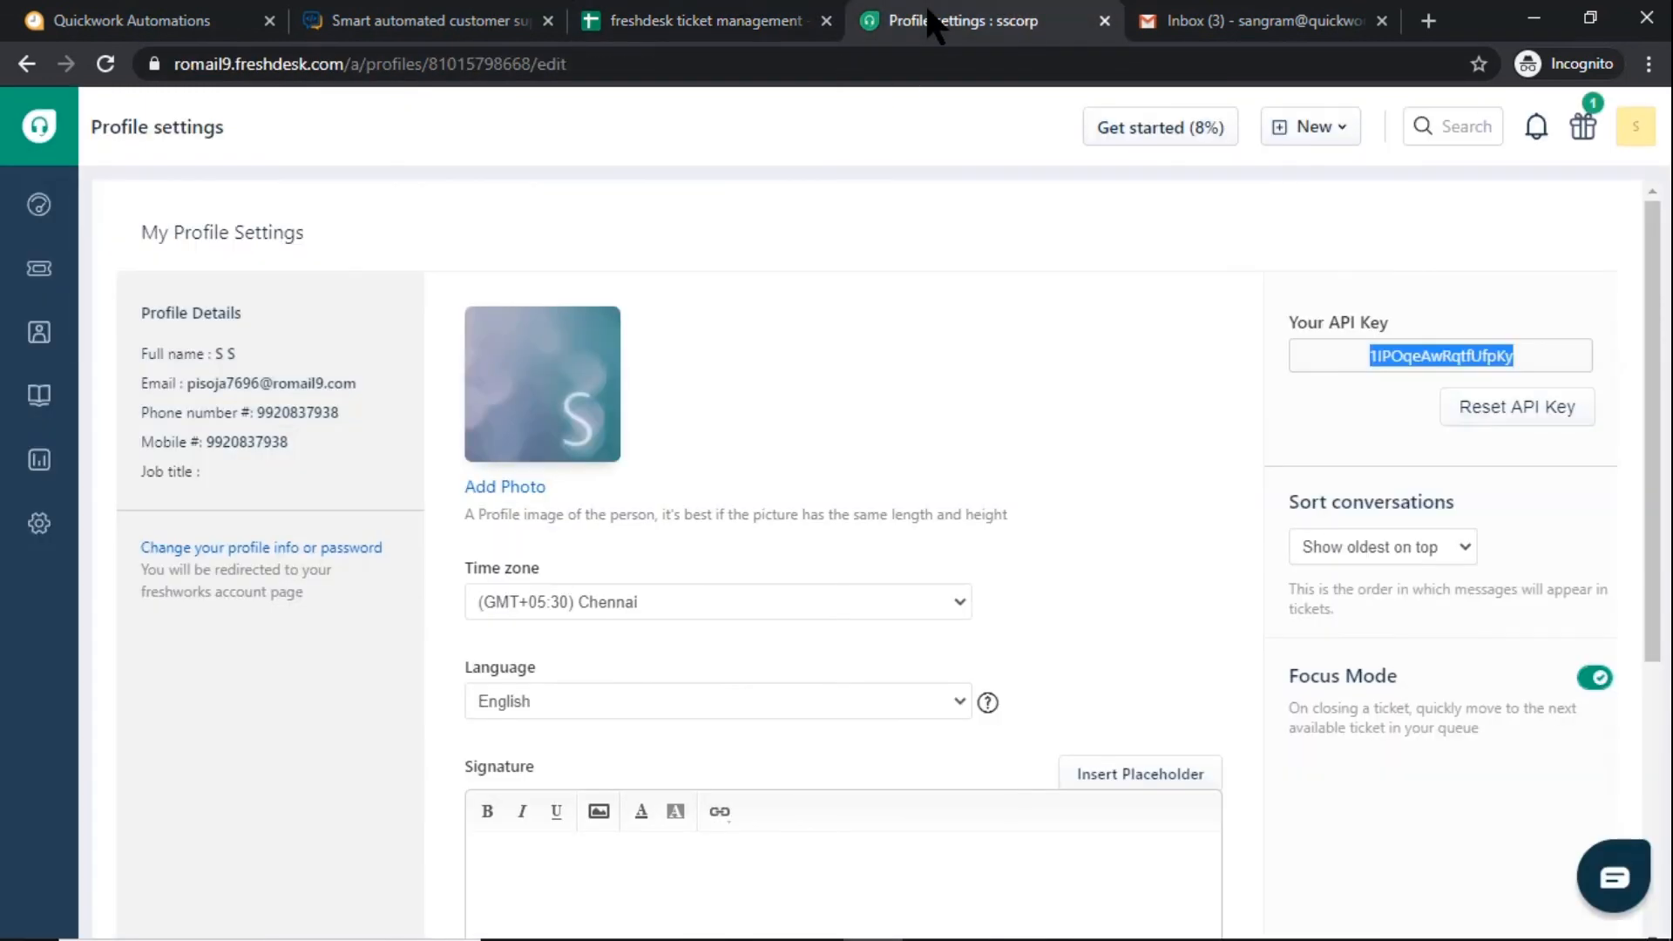
left_click(38, 272)
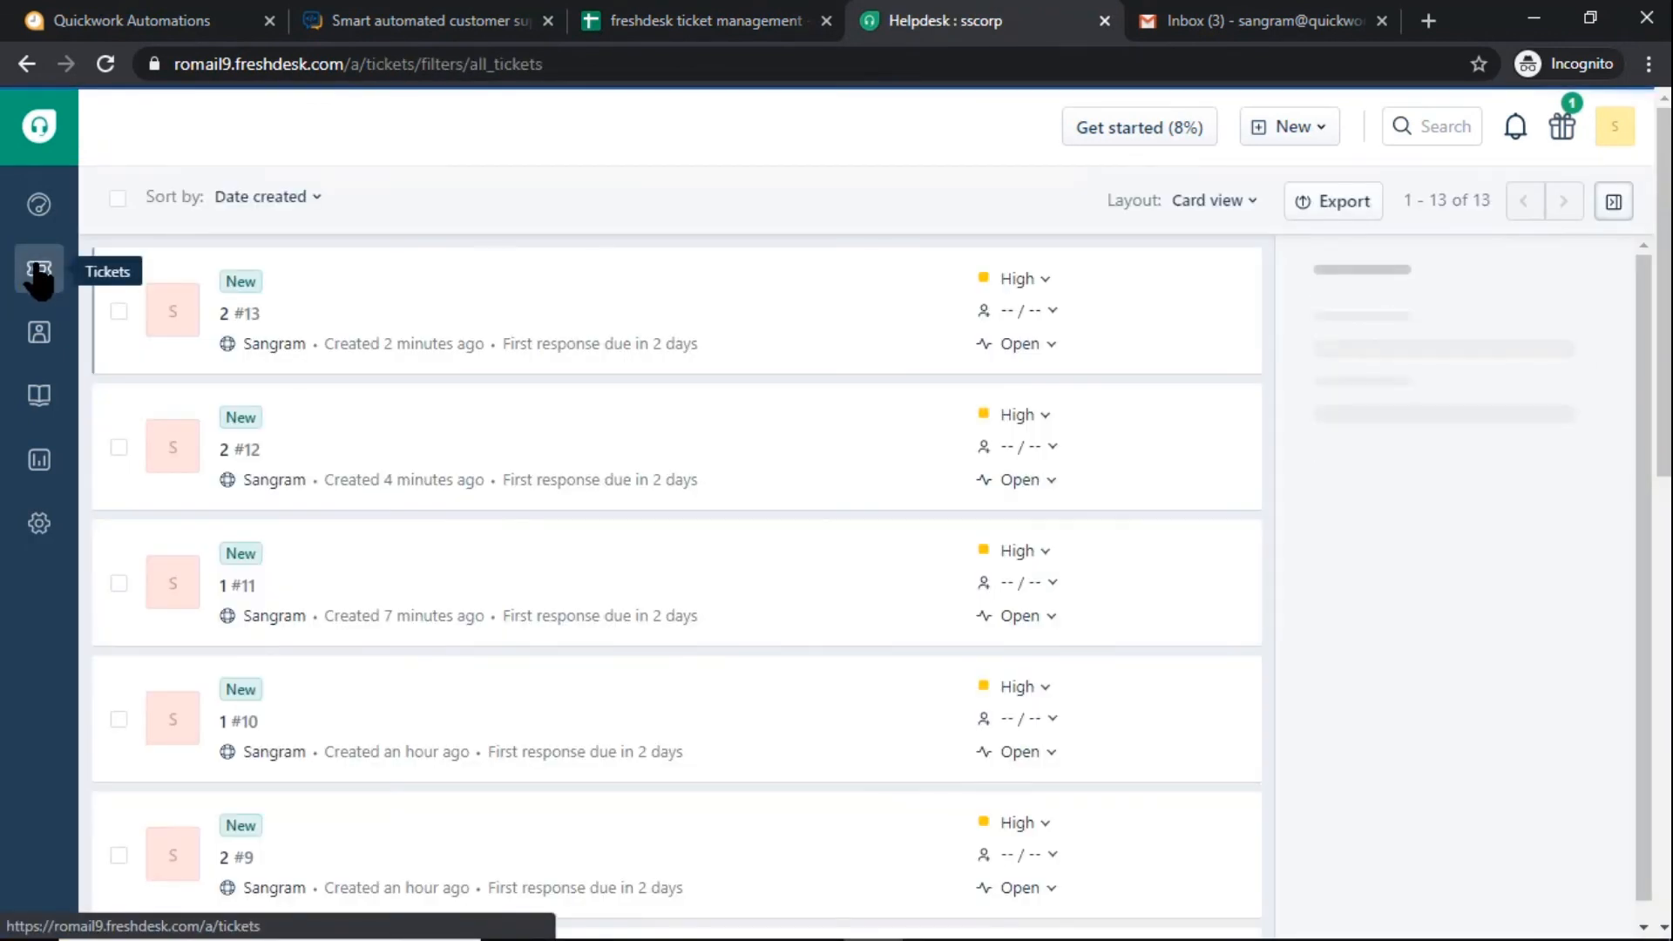
left_click(673, 327)
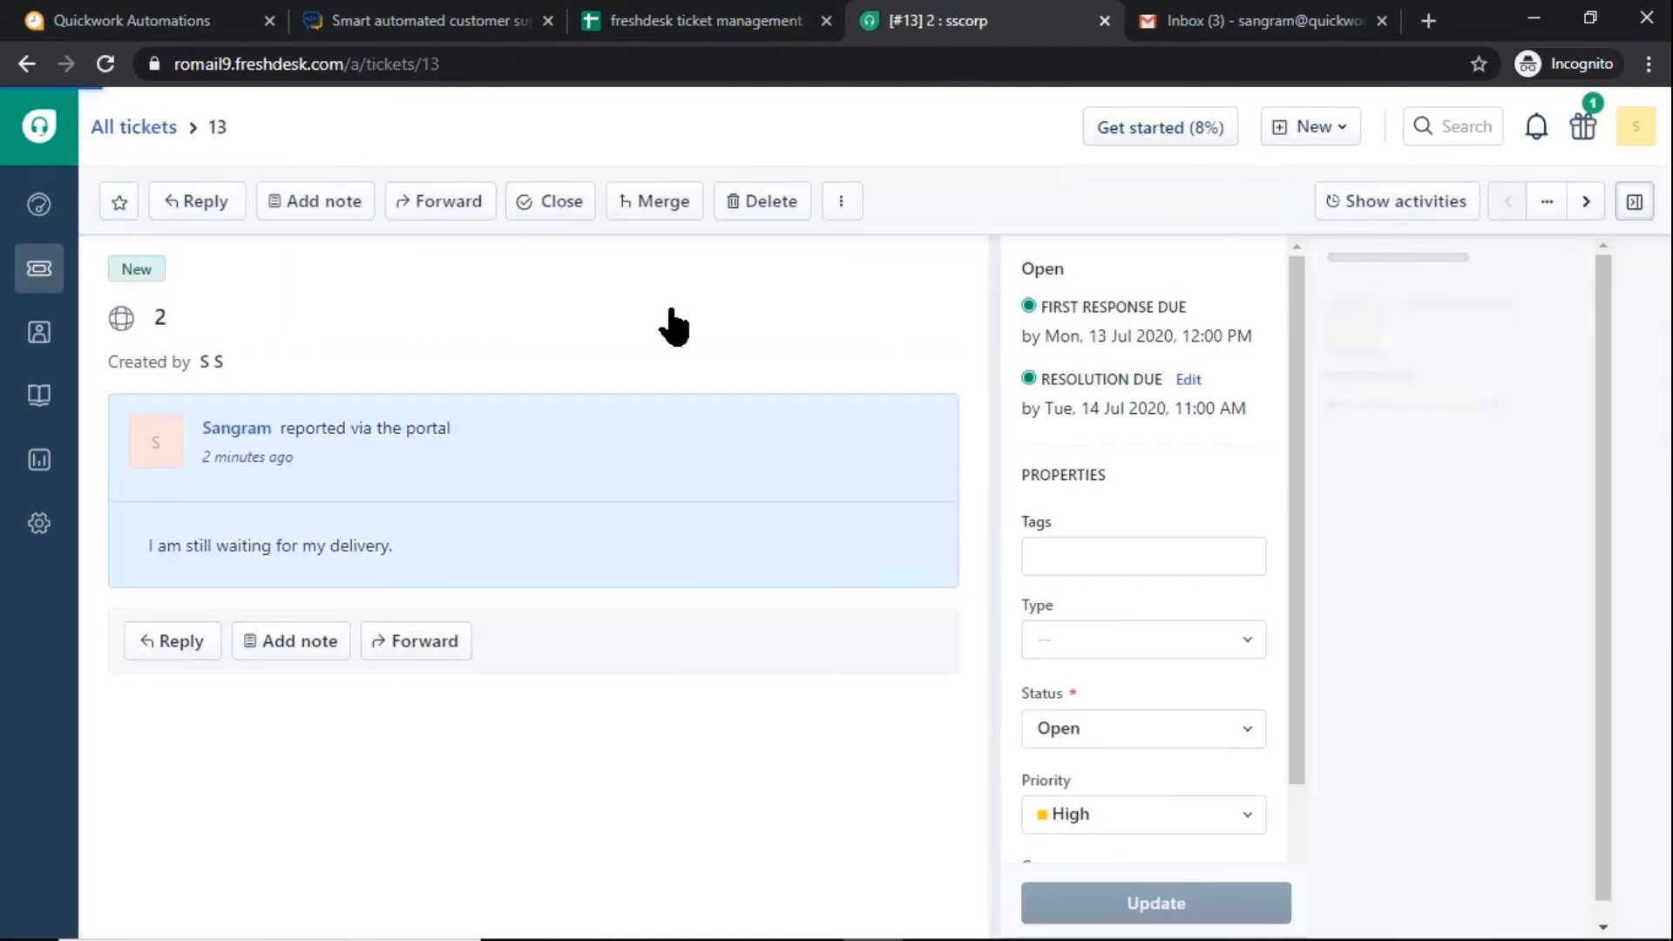
left_click_drag(139, 541, 411, 561)
left_click(424, 551)
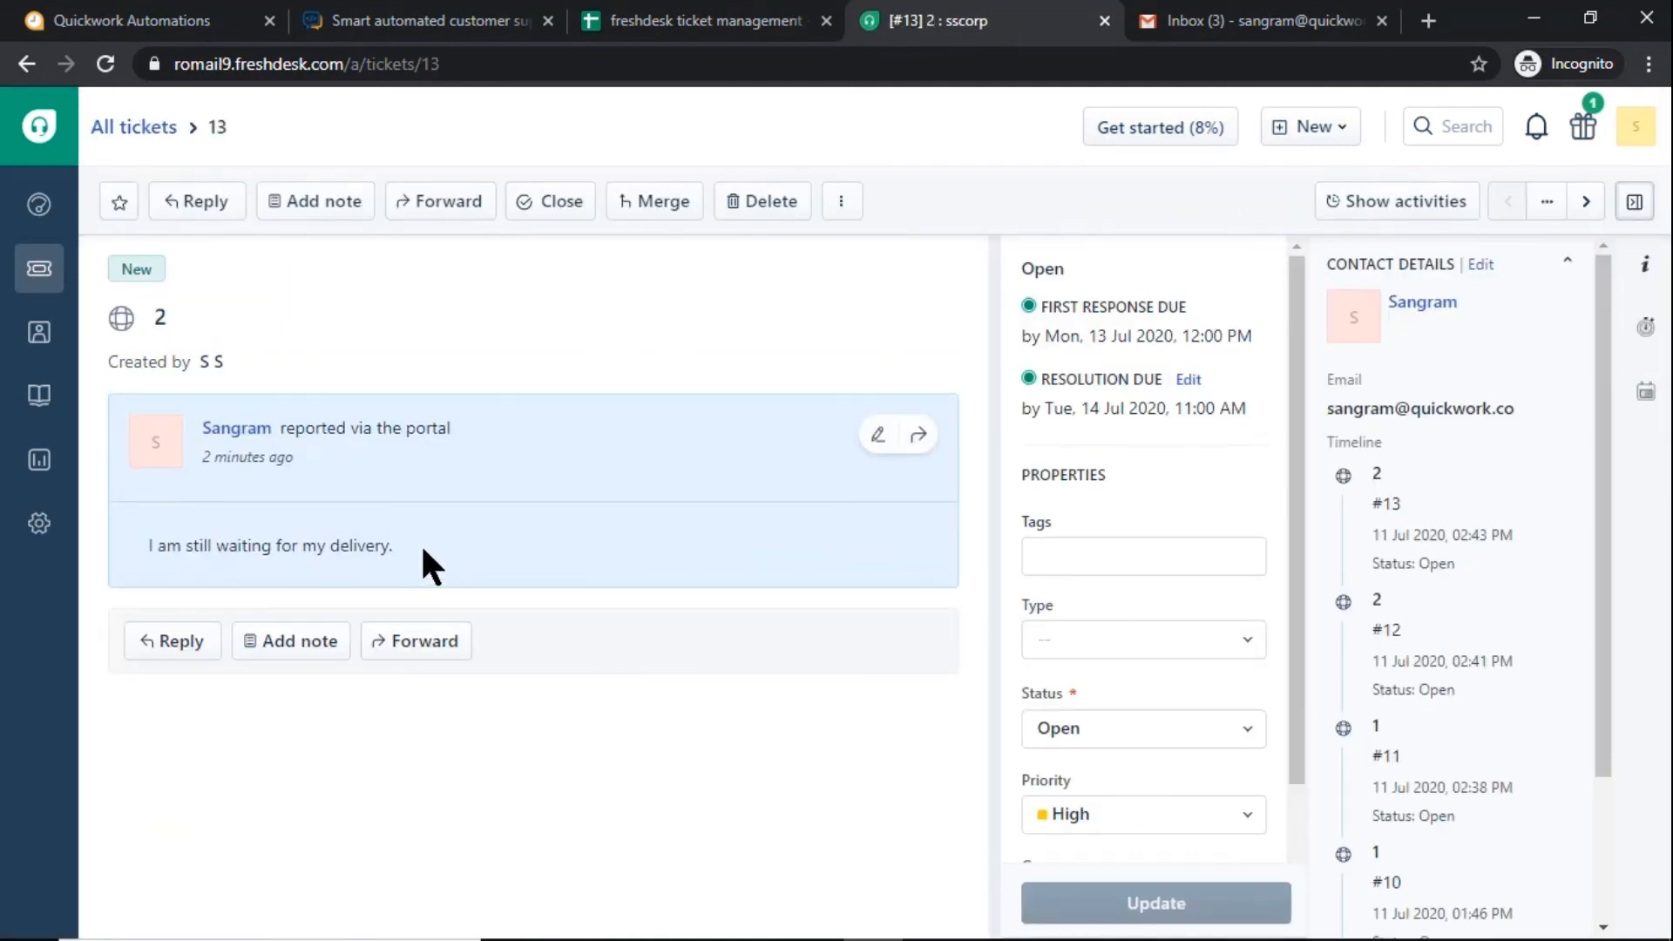